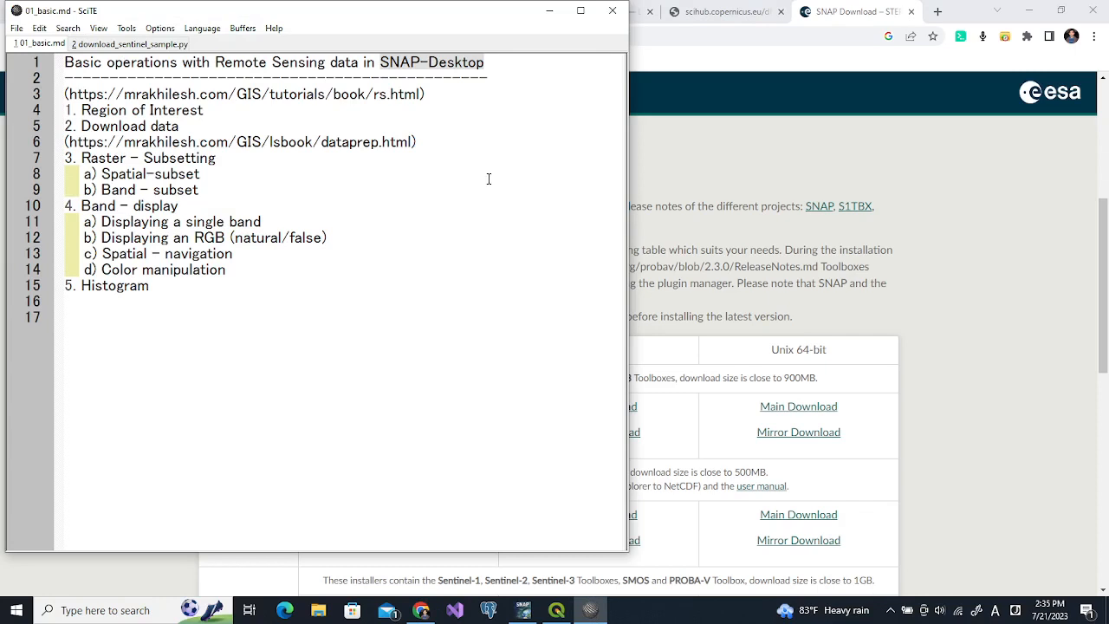
Bring the ESA SNAP download page in Chrome in front of the SciTE outline
left_click(705, 168)
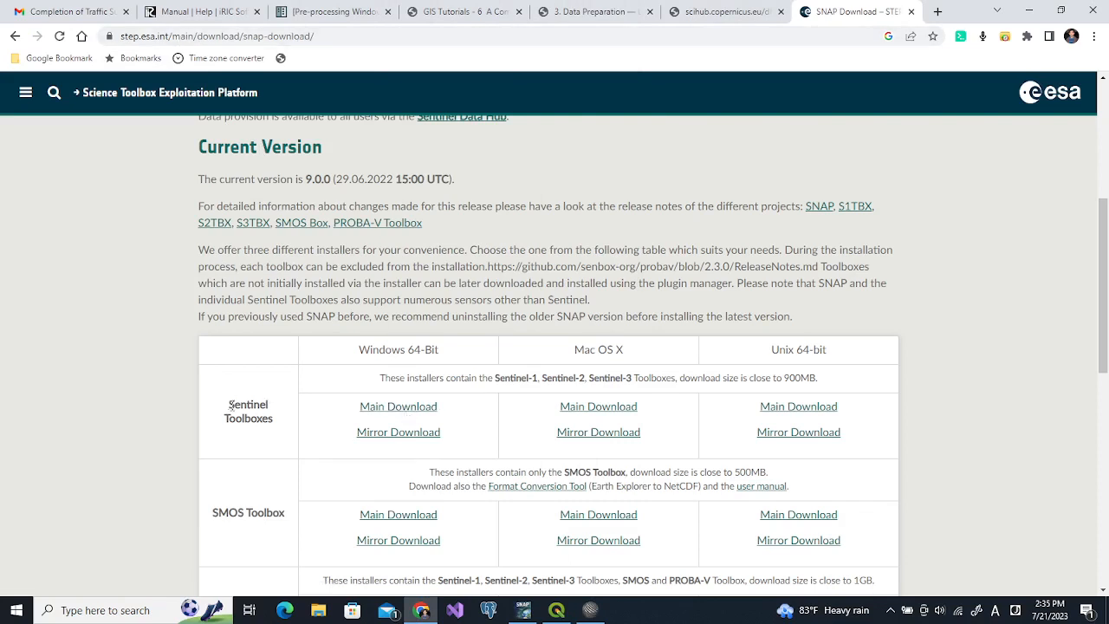
Highlight the Sentinel Toolboxes Windows 64-Bit installer, then return to the SciTE outline
left_click_drag(228, 404, 282, 423)
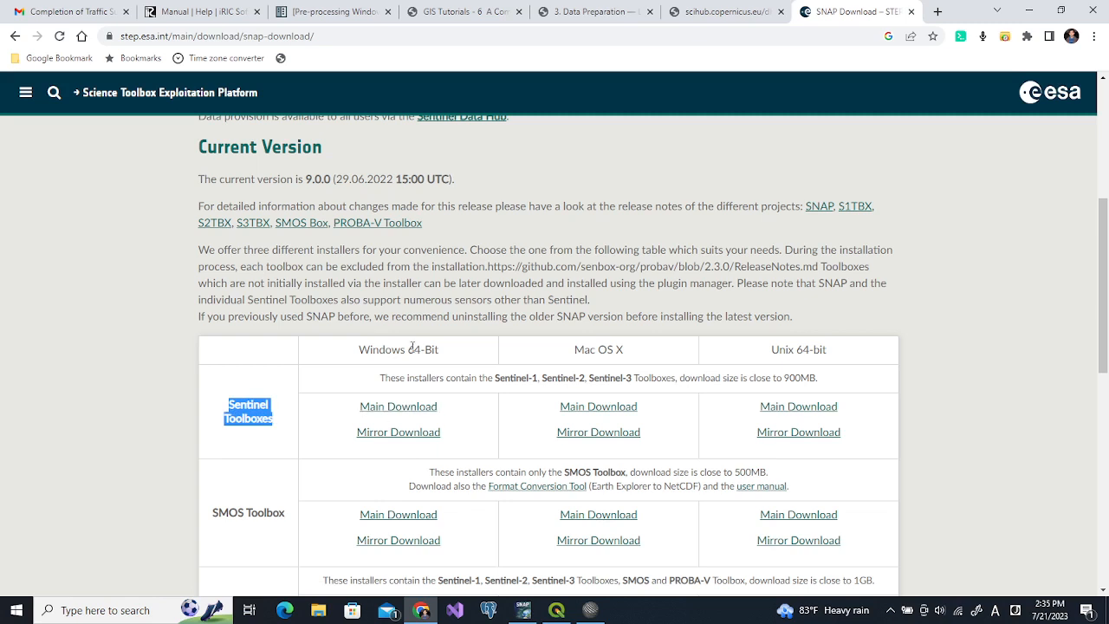
left_click_drag(361, 348, 441, 356)
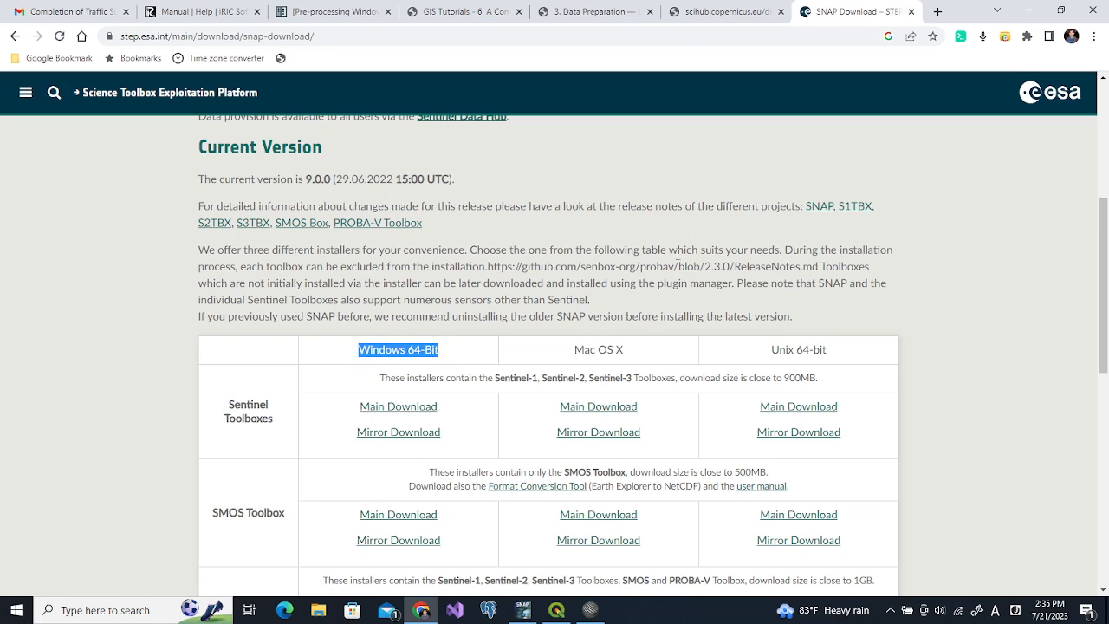
left_click(590, 609)
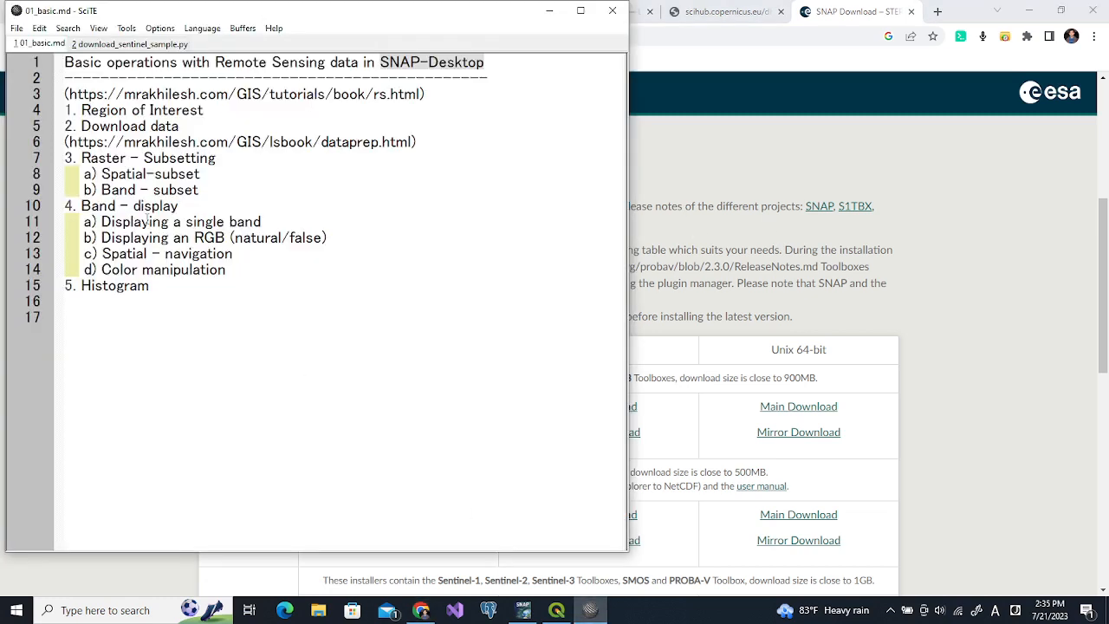
Highlight 'Remote Sensing' and 'Region of Interest' in 01_basic.md, then show the QGIS brt map
left_click_drag(216, 62, 325, 57)
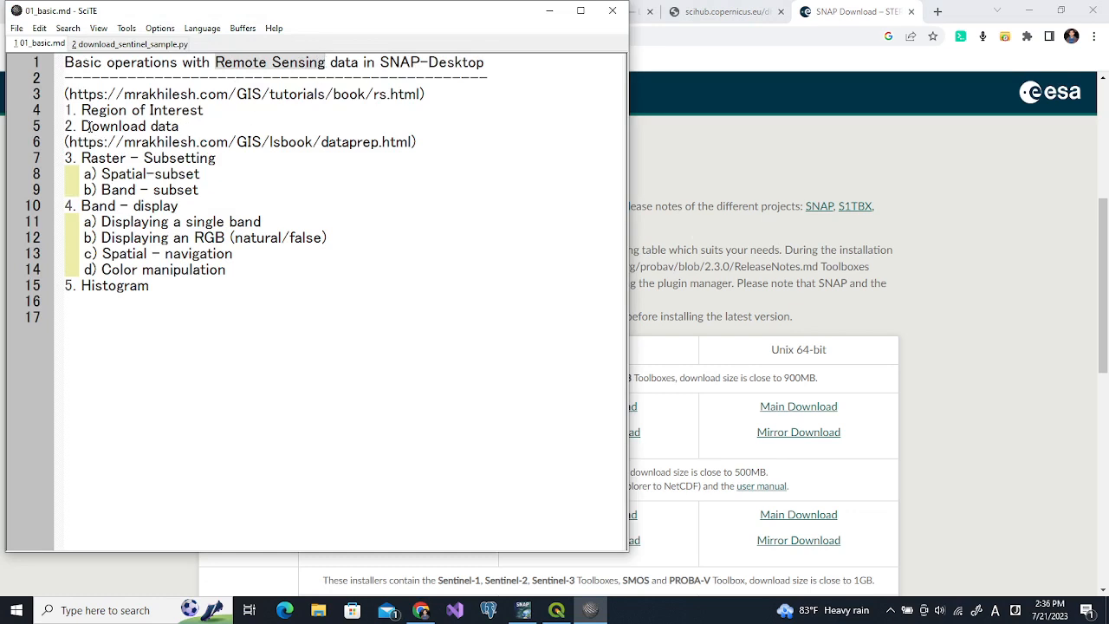
left_click_drag(82, 110, 206, 110)
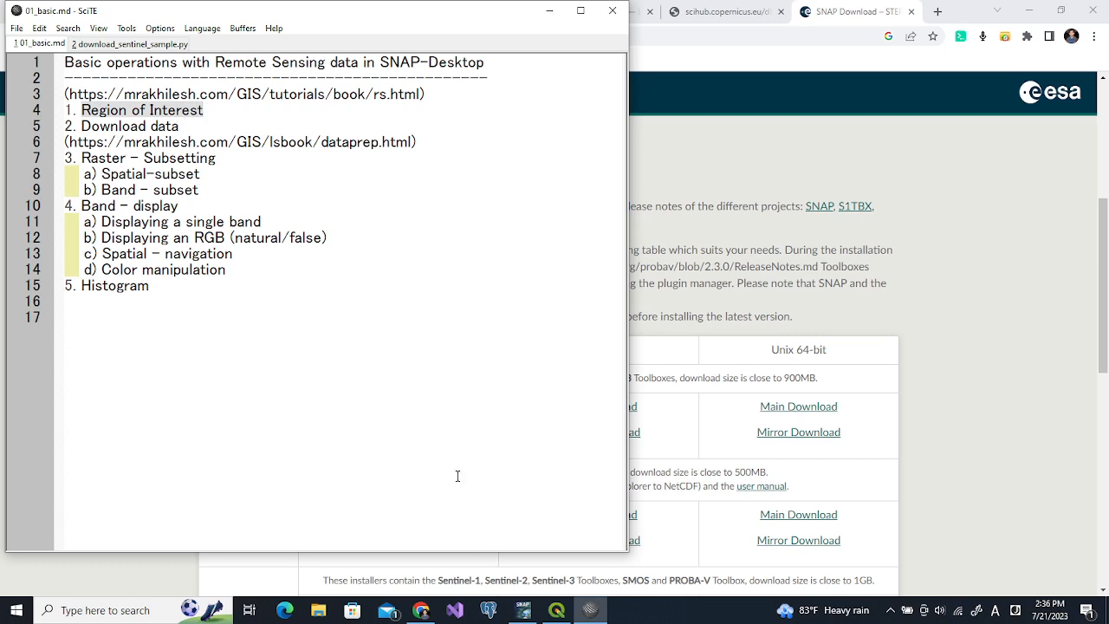
left_click(556, 610)
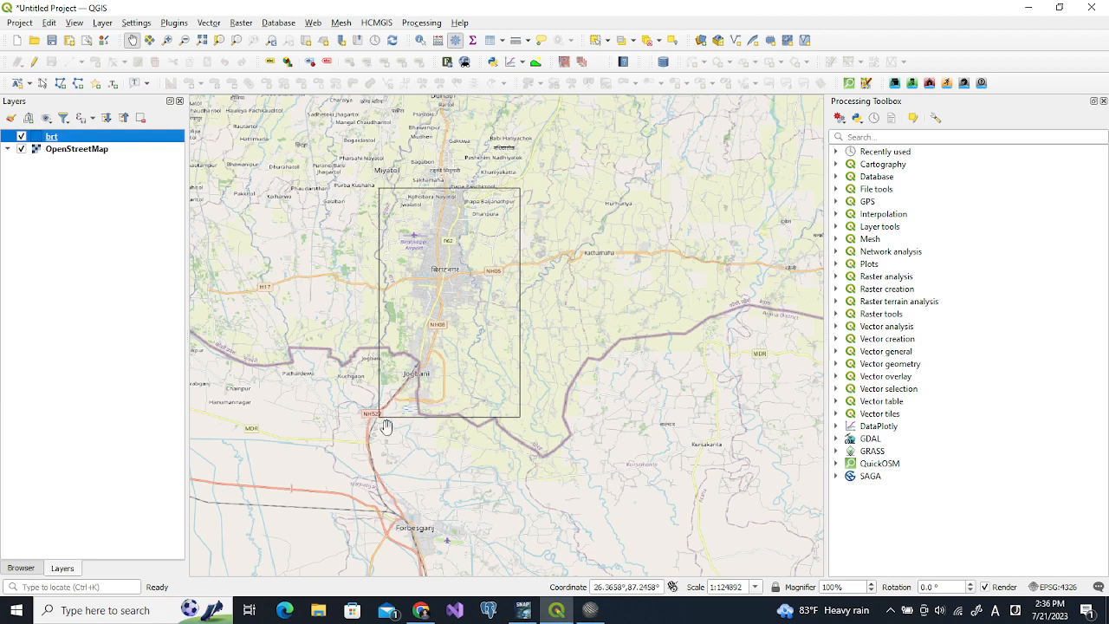
Close the SNAP download tab and open the Data Preparation tutorial linked in 01_basic.md
left_click(423, 611)
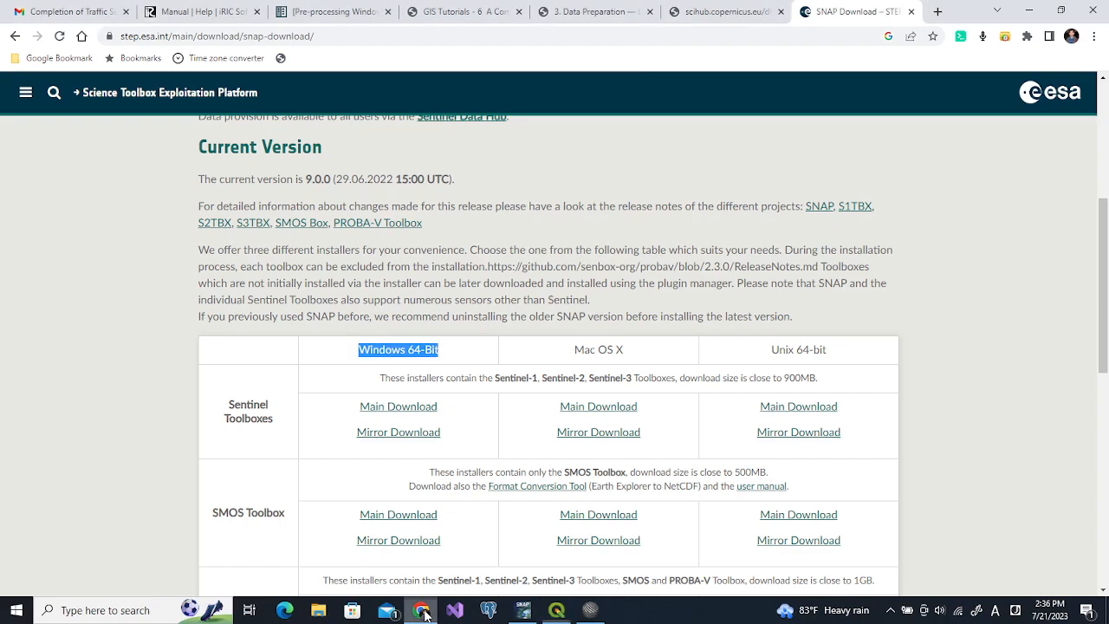
left_click(911, 12)
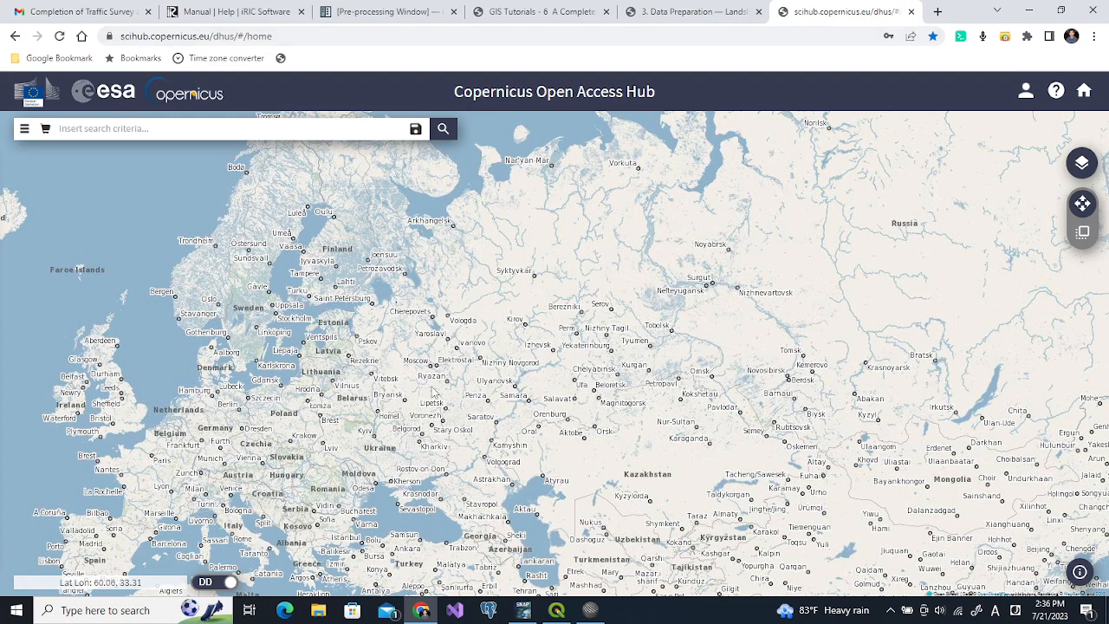
left_click(590, 610)
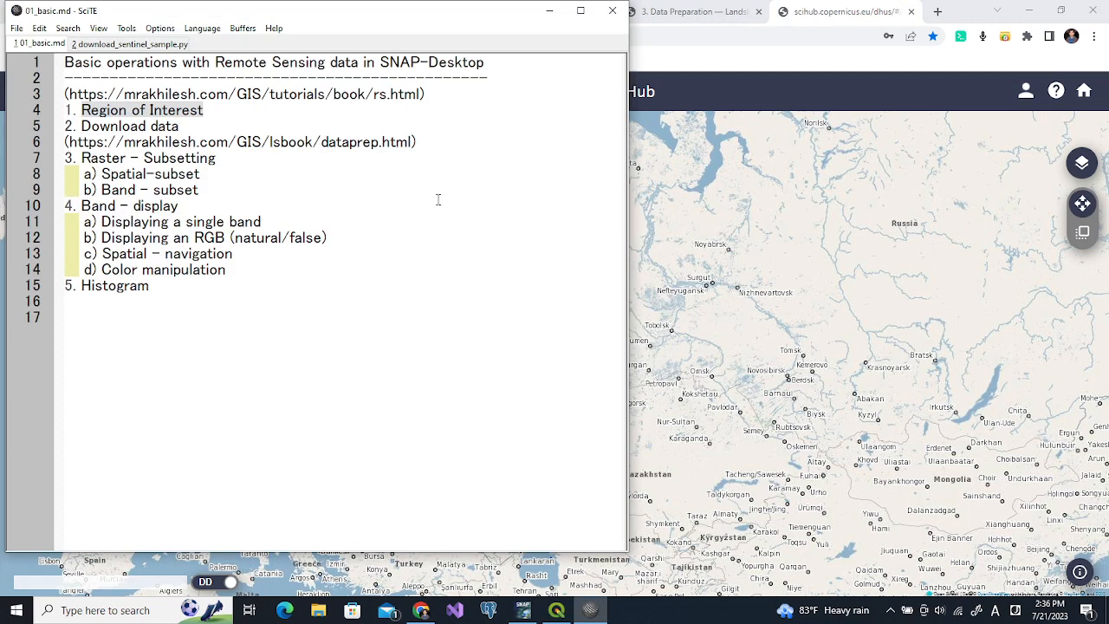
left_click_drag(418, 144, 67, 144)
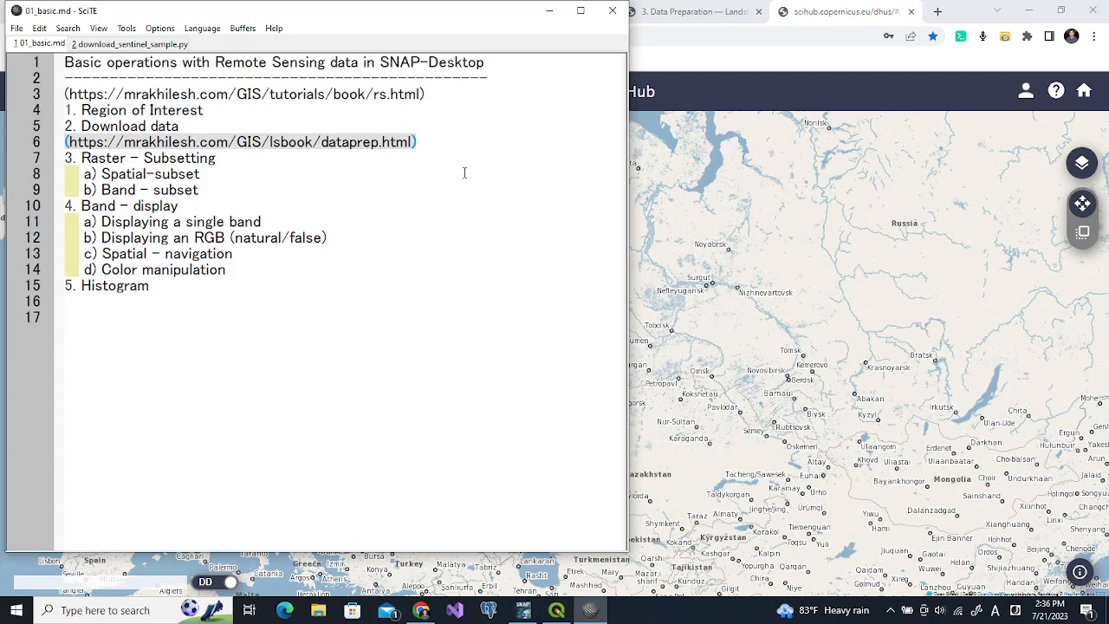
left_click(721, 154)
left_click(690, 16)
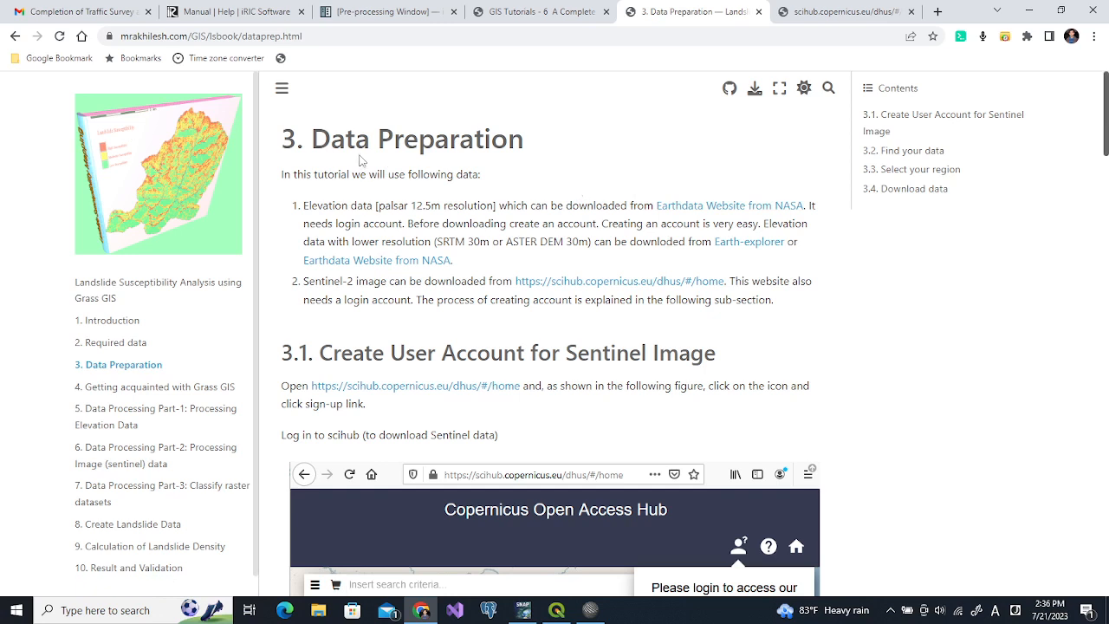
Scroll through the tutorial's account and data search sections, then open the Sentinel download script
scroll(552, 204, "down", 1)
scroll(550, 202, "down", 3)
scroll(544, 349, "up", 3)
scroll(544, 350, "down", 3)
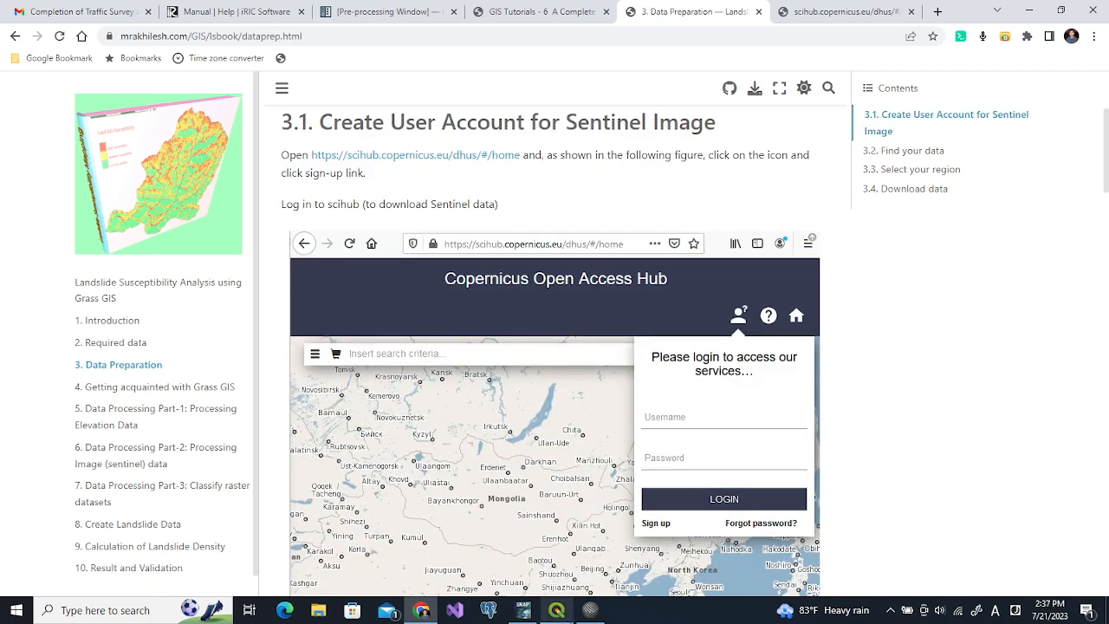
left_click(590, 610)
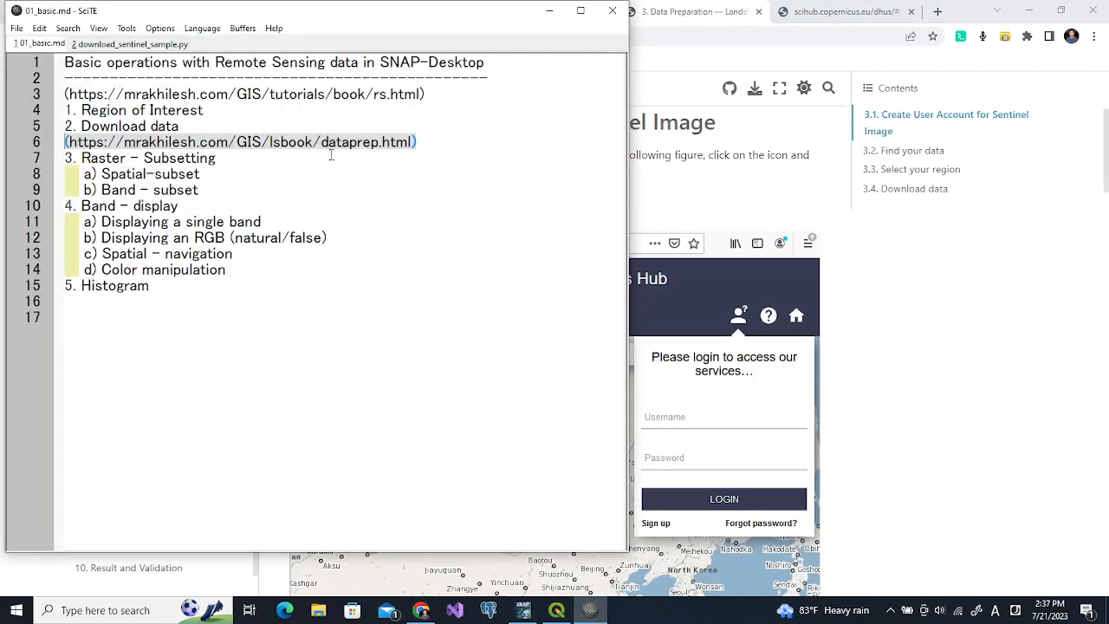
left_click(141, 44)
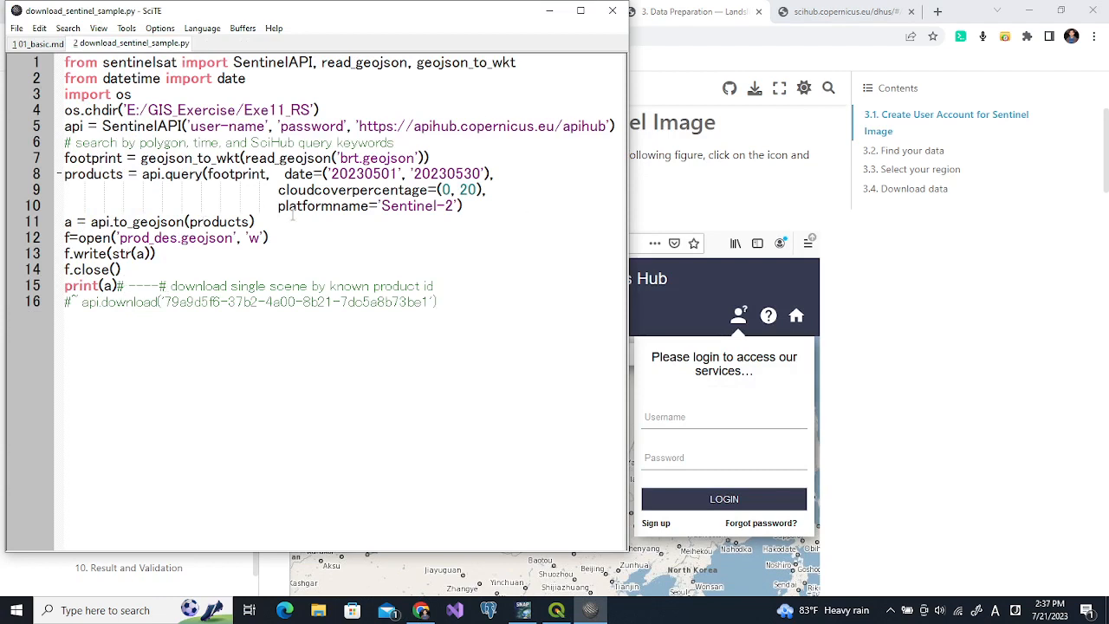
Compare the tutorial with the Copernicus Open Access Hub, then return to download_sentinel_sample.py
left_click(897, 253)
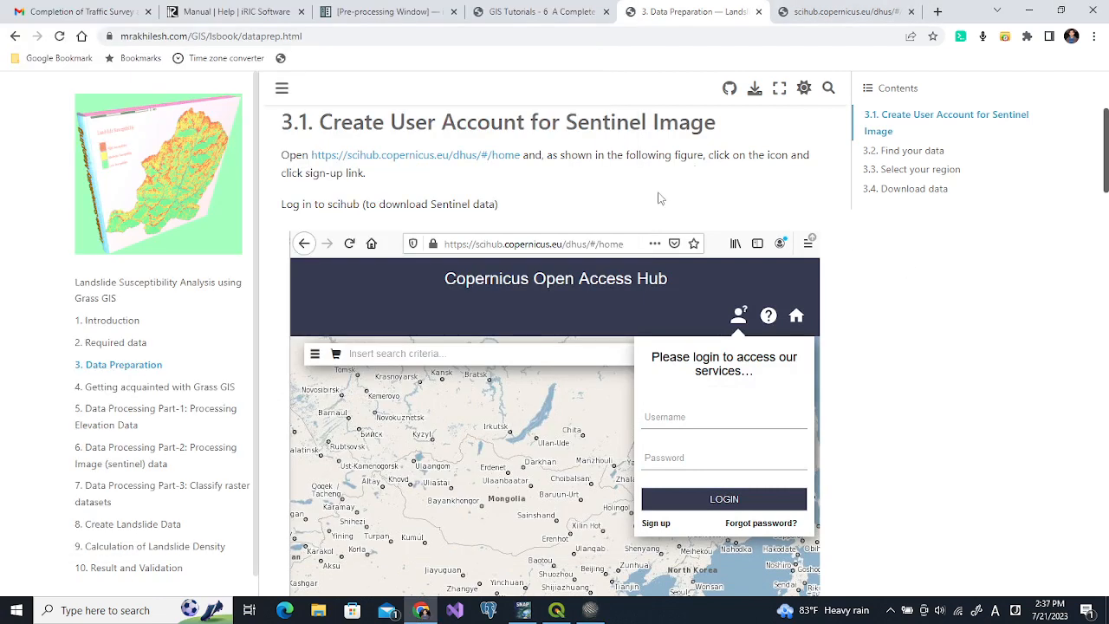
left_click(809, 13)
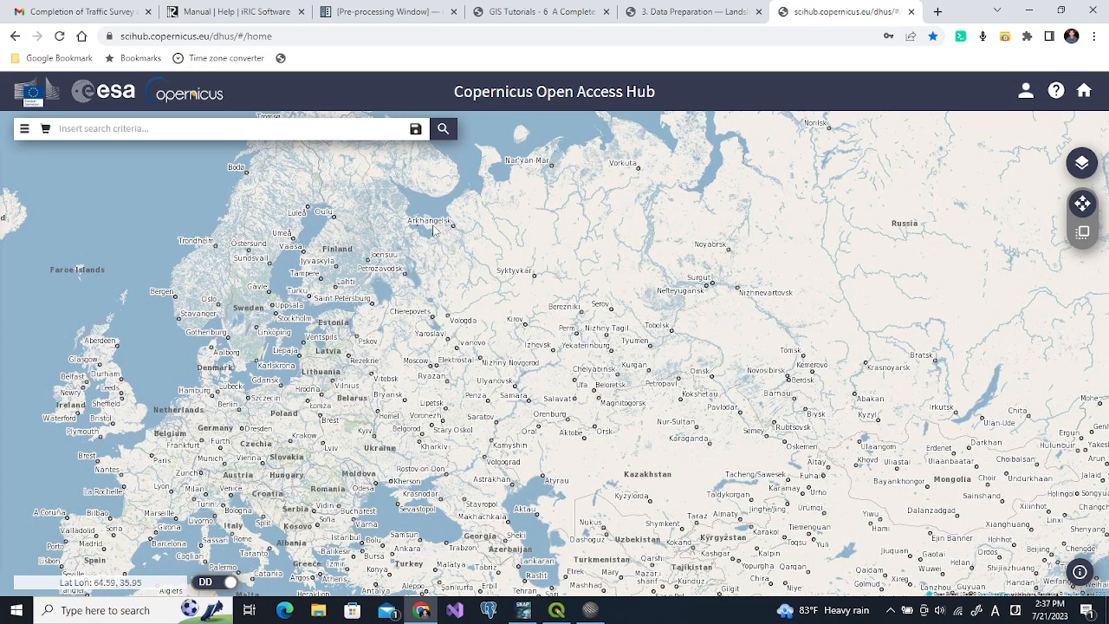
left_click(667, 14)
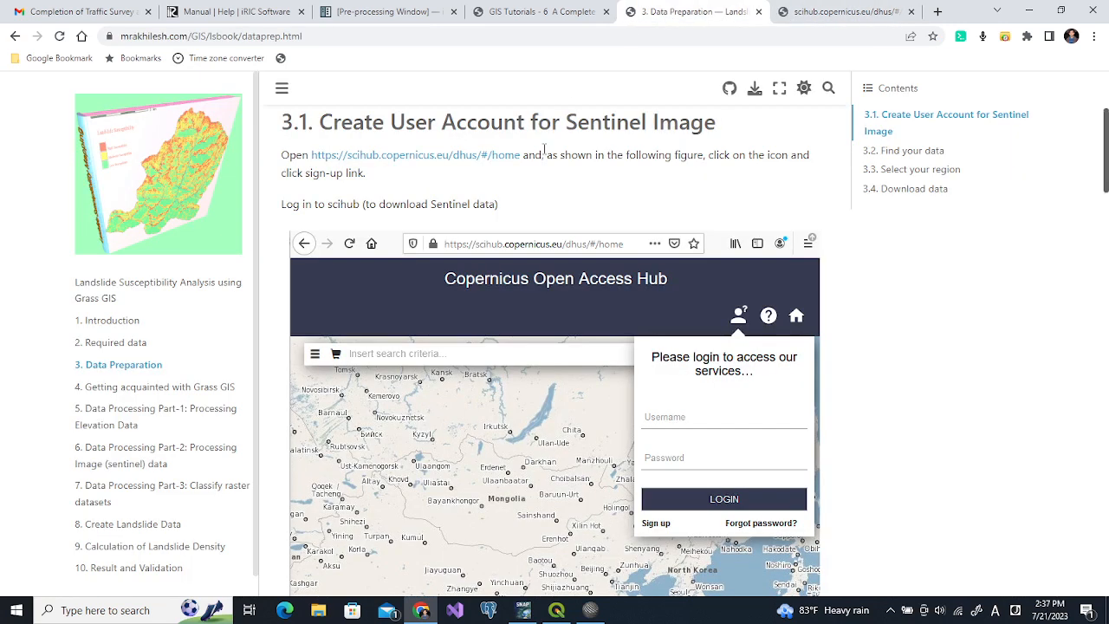
scroll(544, 152, "down", 5)
scroll(544, 153, "down", 7)
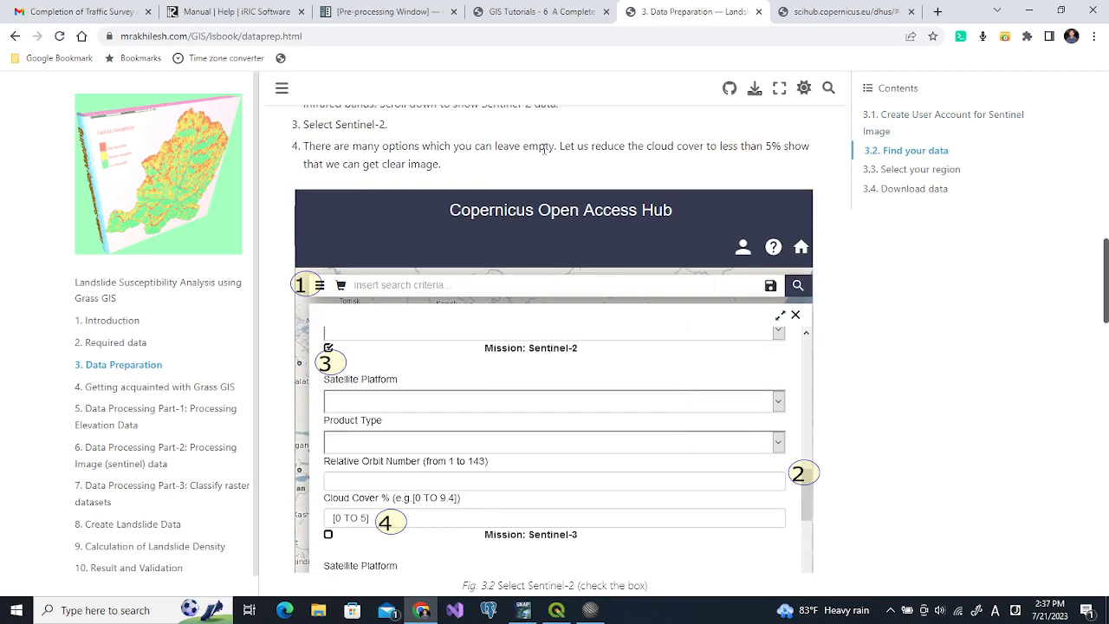
scroll(545, 152, "down", 1)
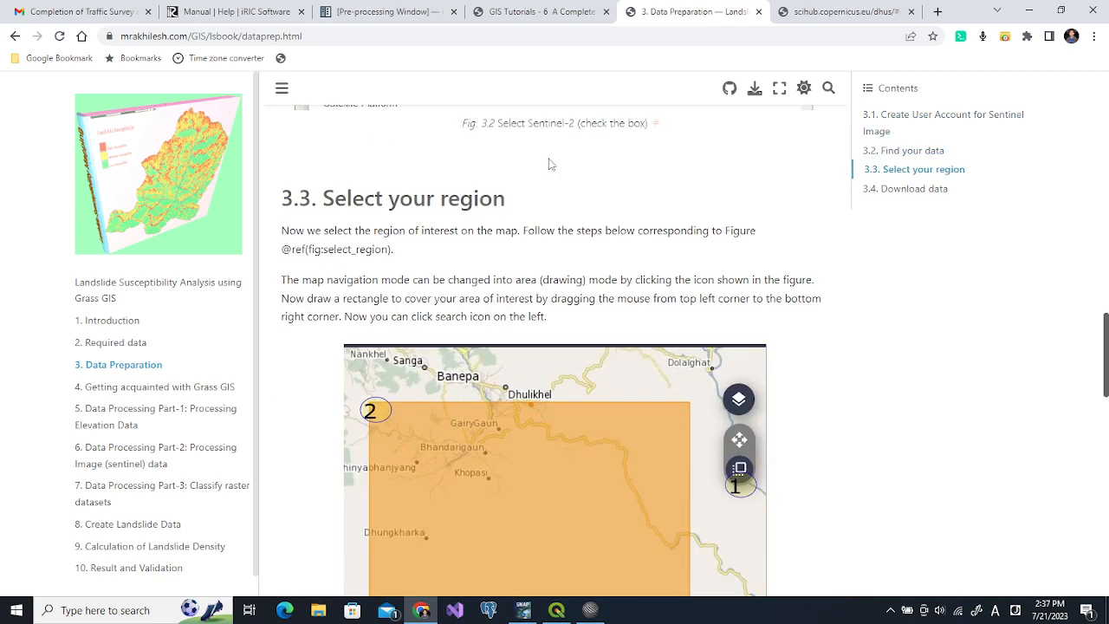
left_click(590, 610)
right_click(130, 59)
left_click(306, 98)
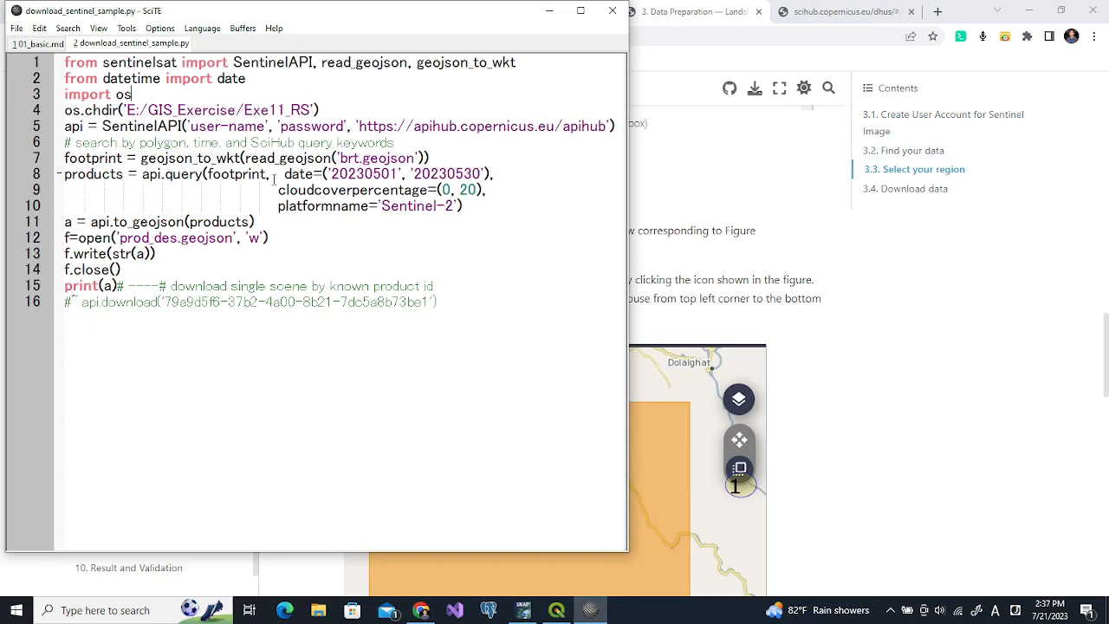
Highlight read_geojson in the script, then minimise SciTE and show the Copernicus Open Access Hub
left_click_drag(246, 157, 330, 165)
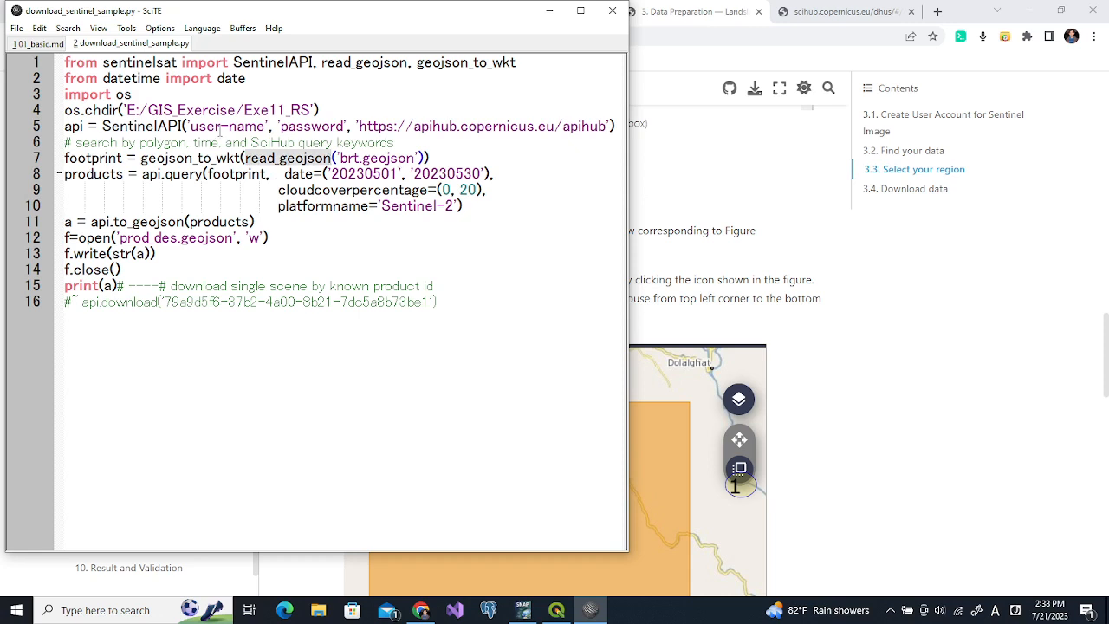
left_click(190, 127)
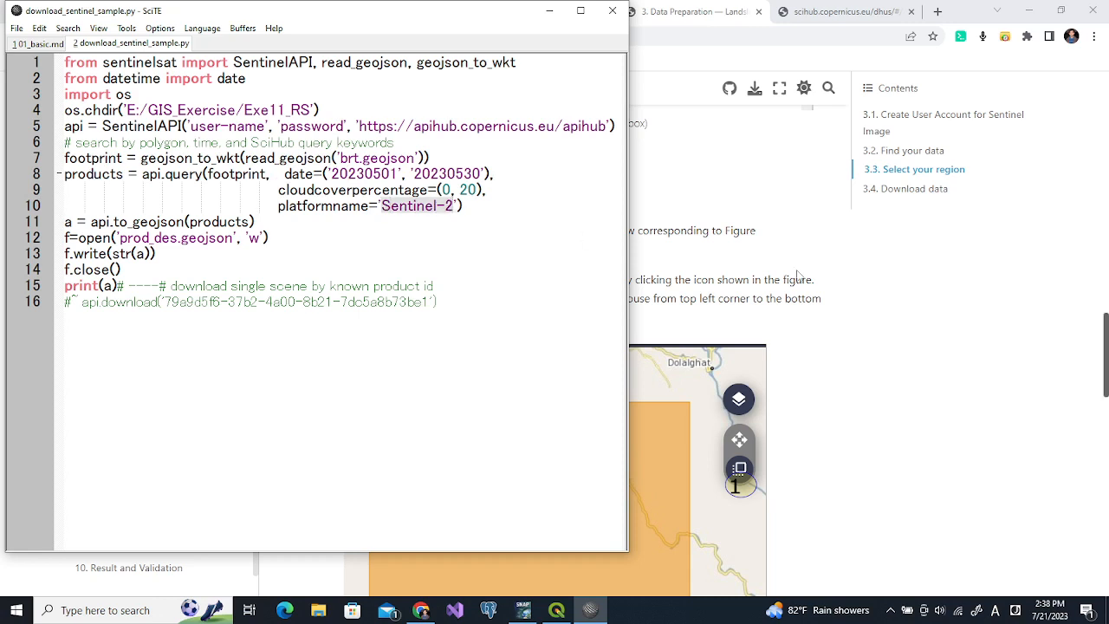
left_click(944, 298)
left_click(840, 11)
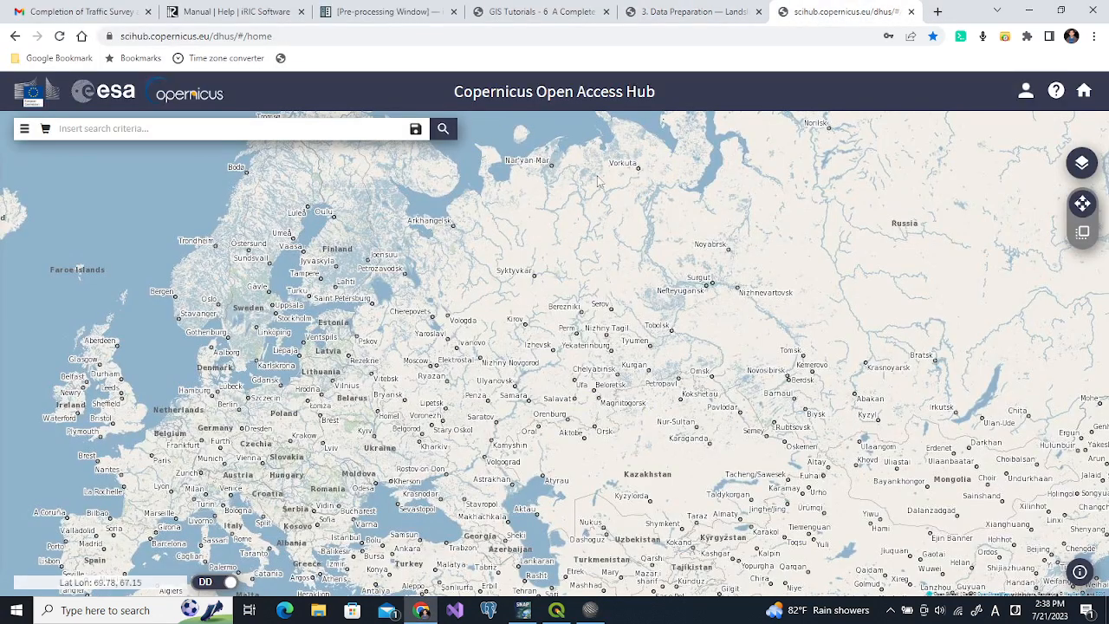
Explore the hub's advanced search, ticking Sentinel-2 and viewing its satellite platform list
left_click(26, 129)
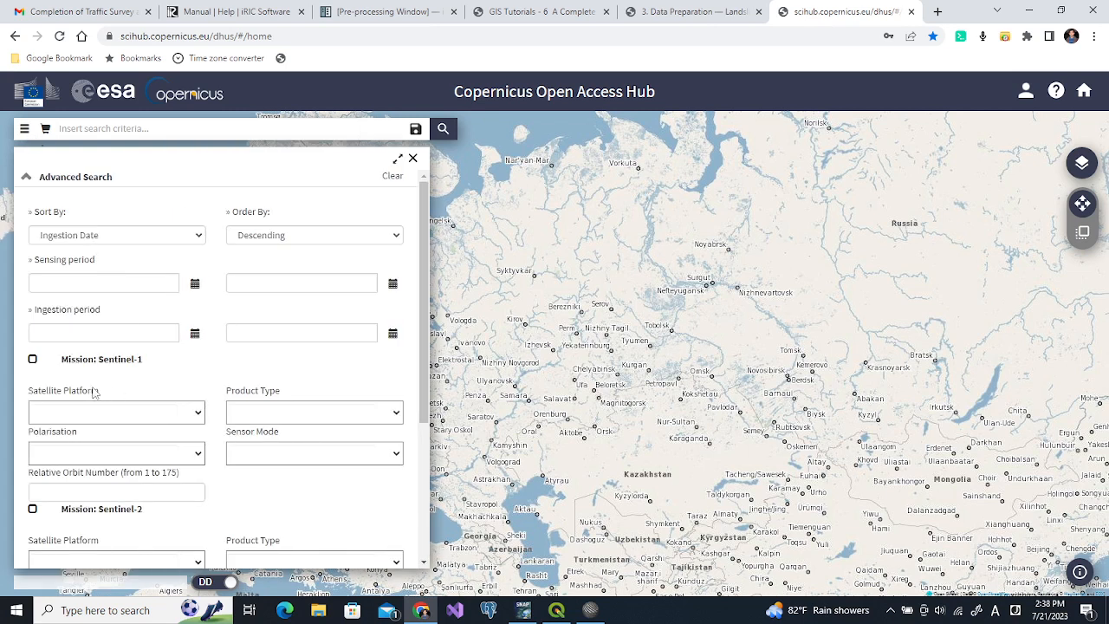
scroll(429, 346, "down", 2)
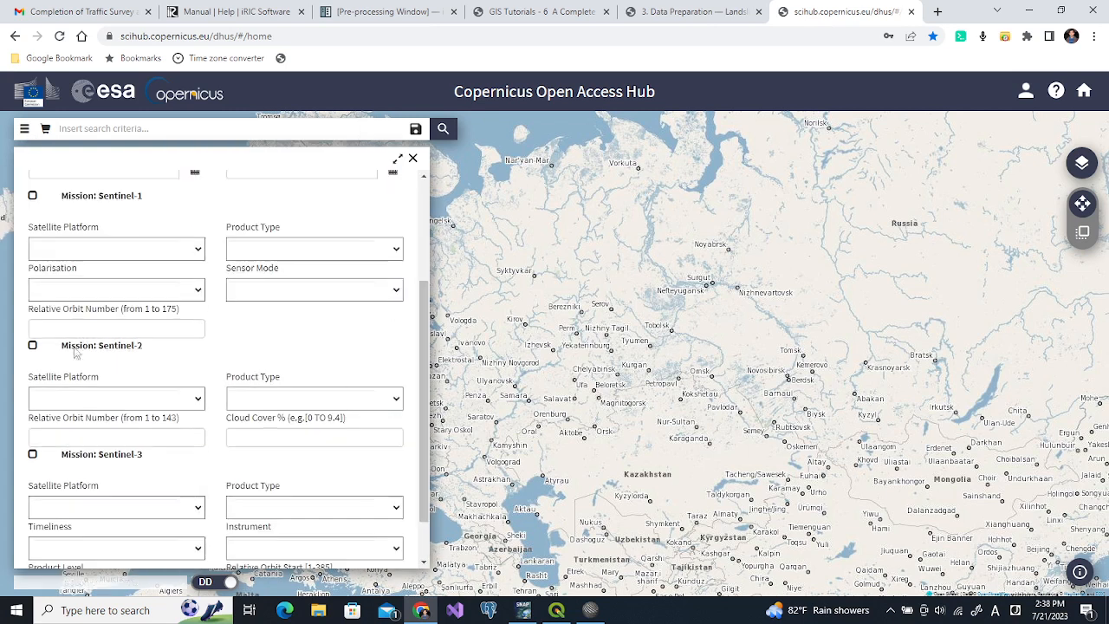
left_click(32, 344)
left_click(199, 400)
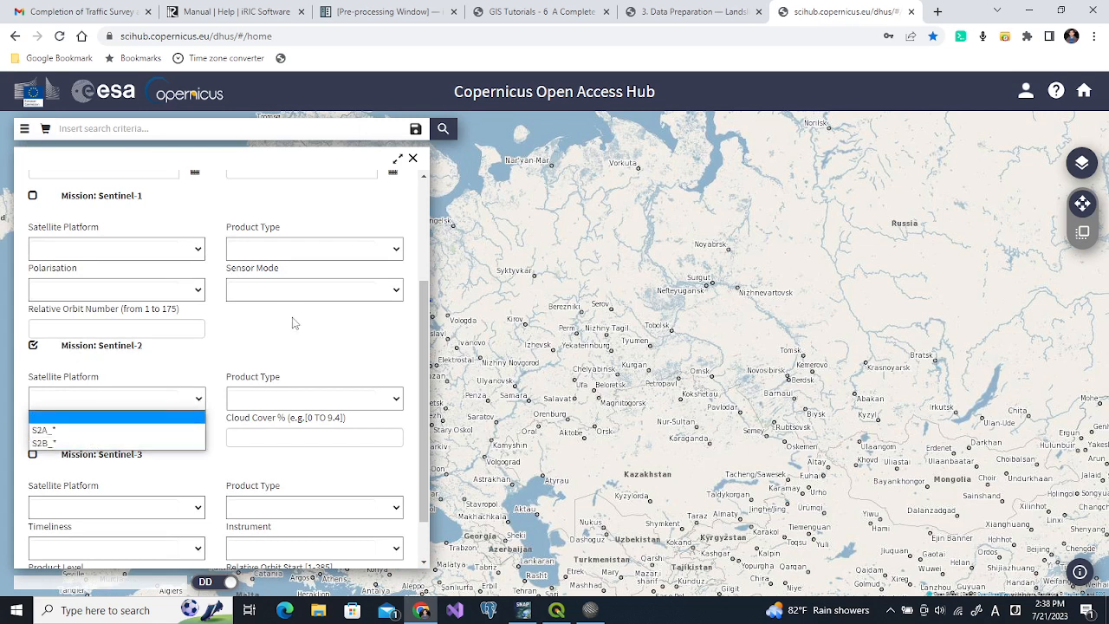
left_click(318, 340)
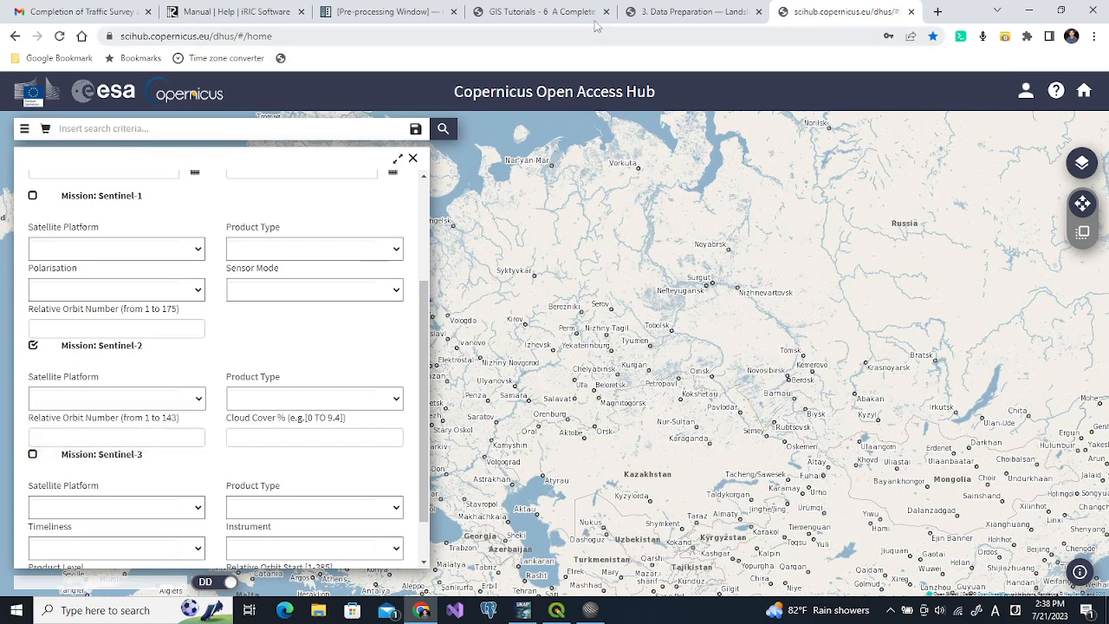
Review section 3.3 of the Data Preparation tutorial, then bring SNAP to the front
left_click(656, 12)
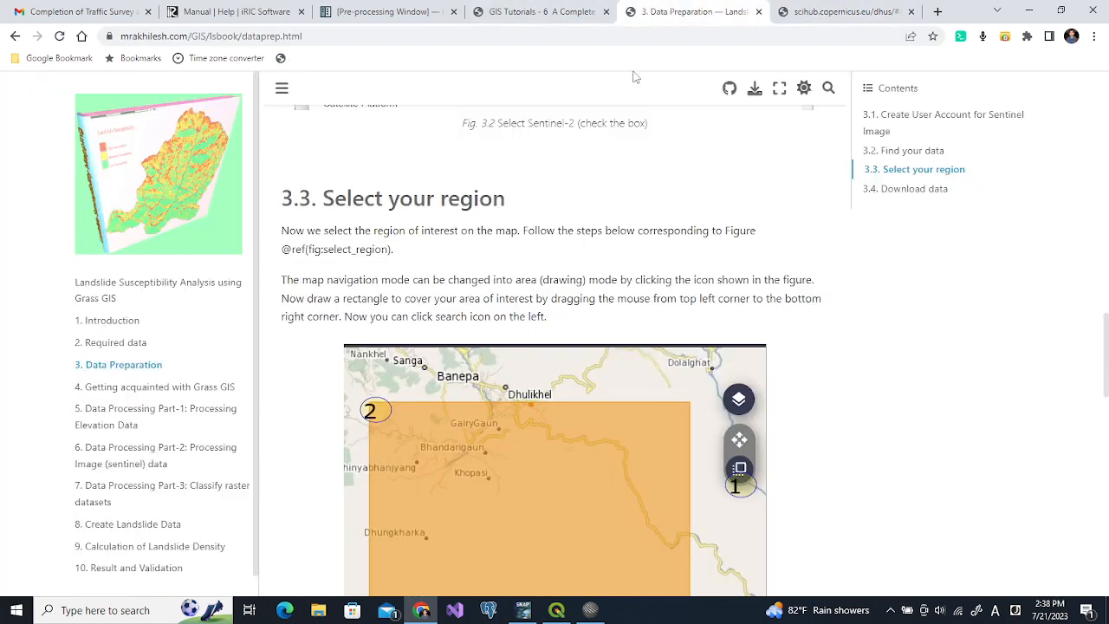
scroll(578, 241, "down", 5)
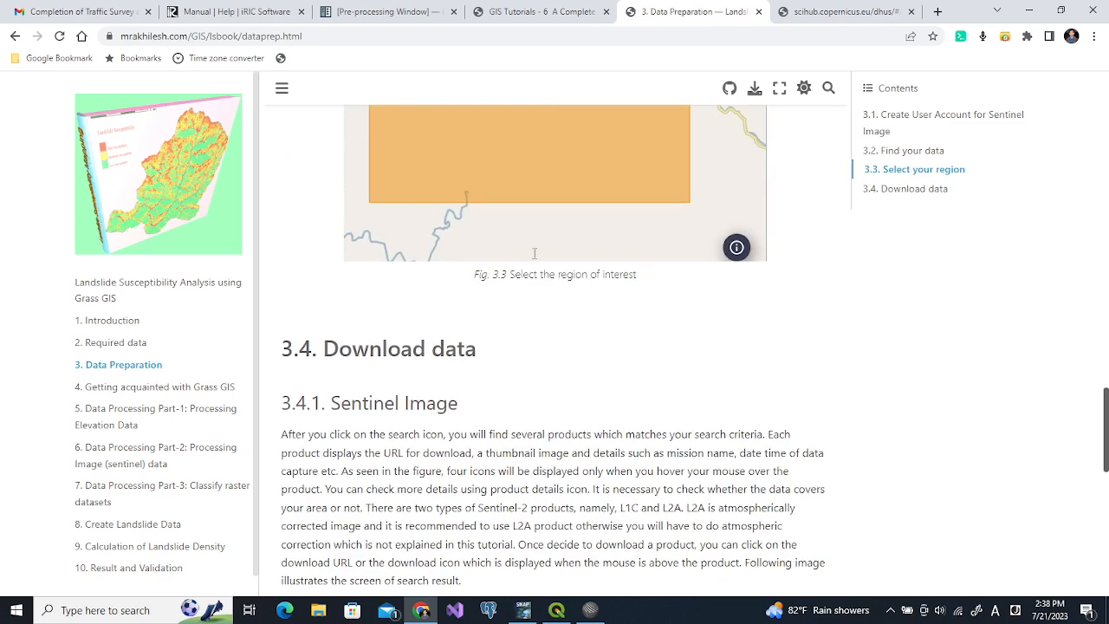
scroll(544, 372, "up", 4)
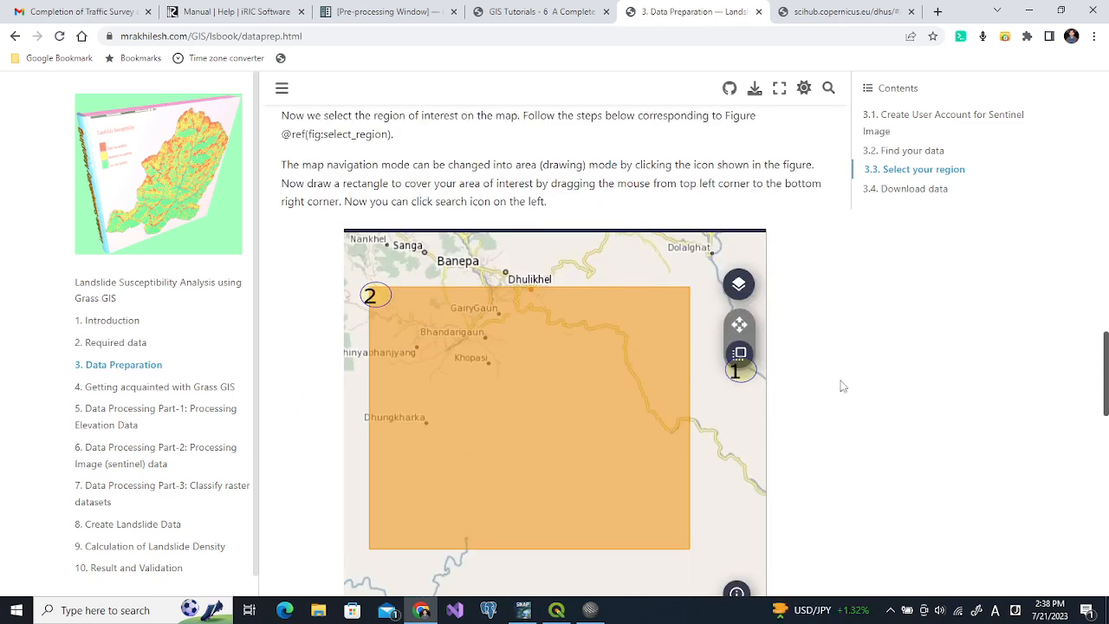
left_click(522, 609)
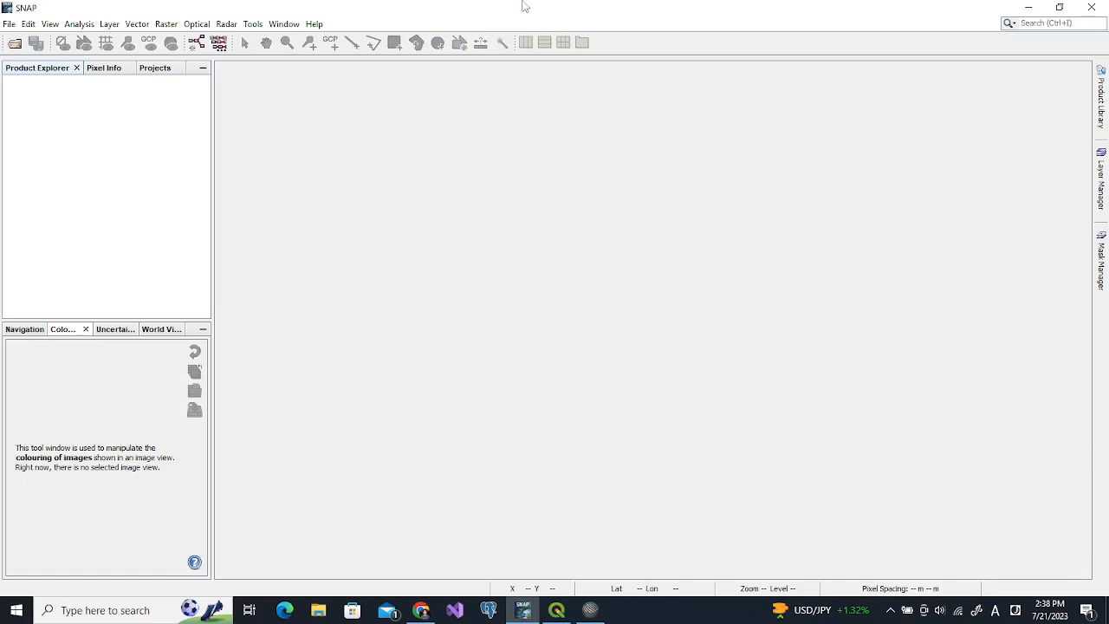
Open and dismiss SNAP's File menu without choosing a command
left_click(7, 24)
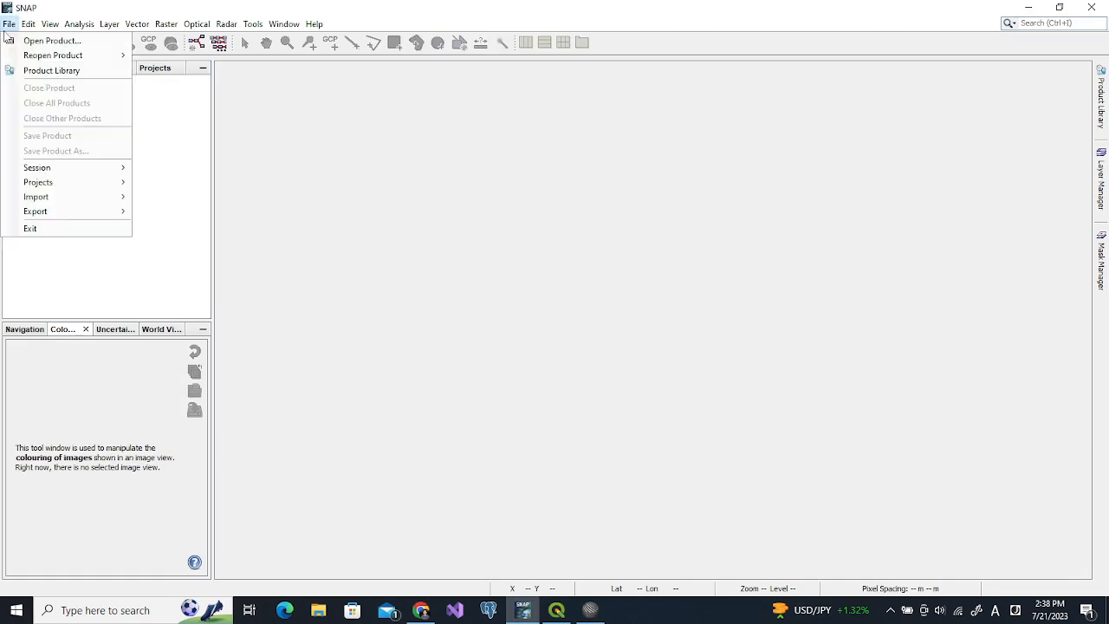
left_click(7, 26)
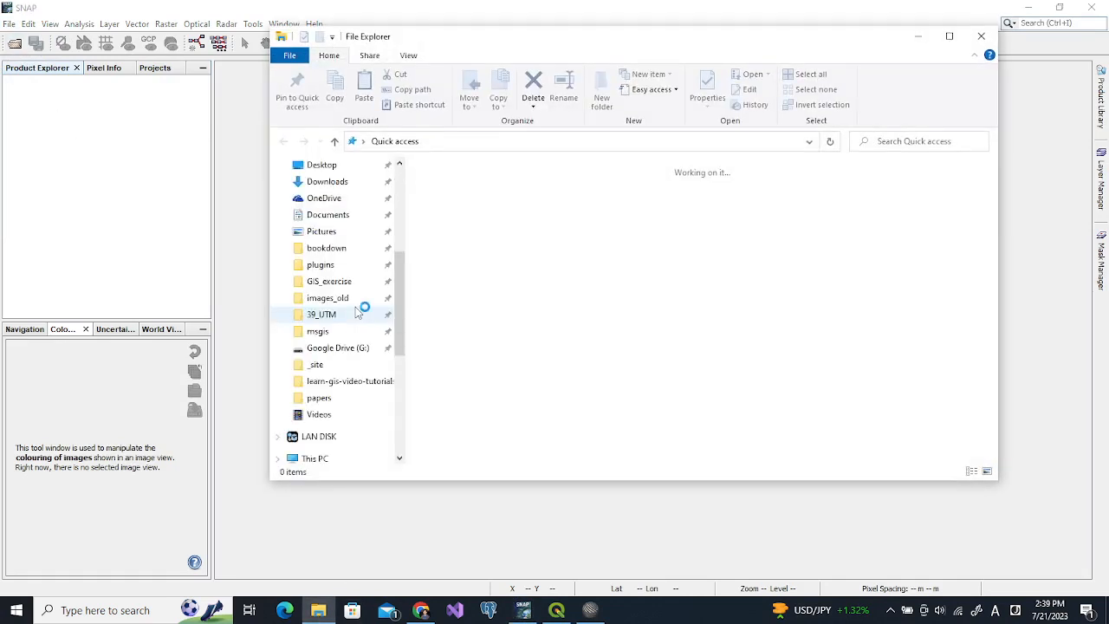
Browse to GIS_exercise > Exe13_RS and widen the Name column to show the SAFE folder
left_click(328, 308)
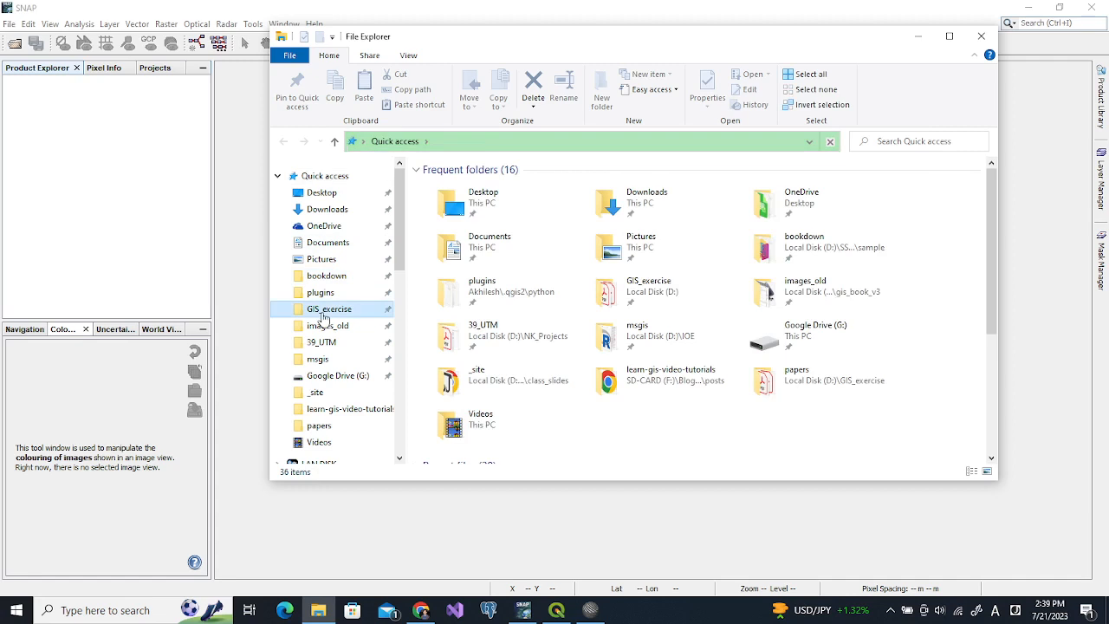
double_click(452, 244)
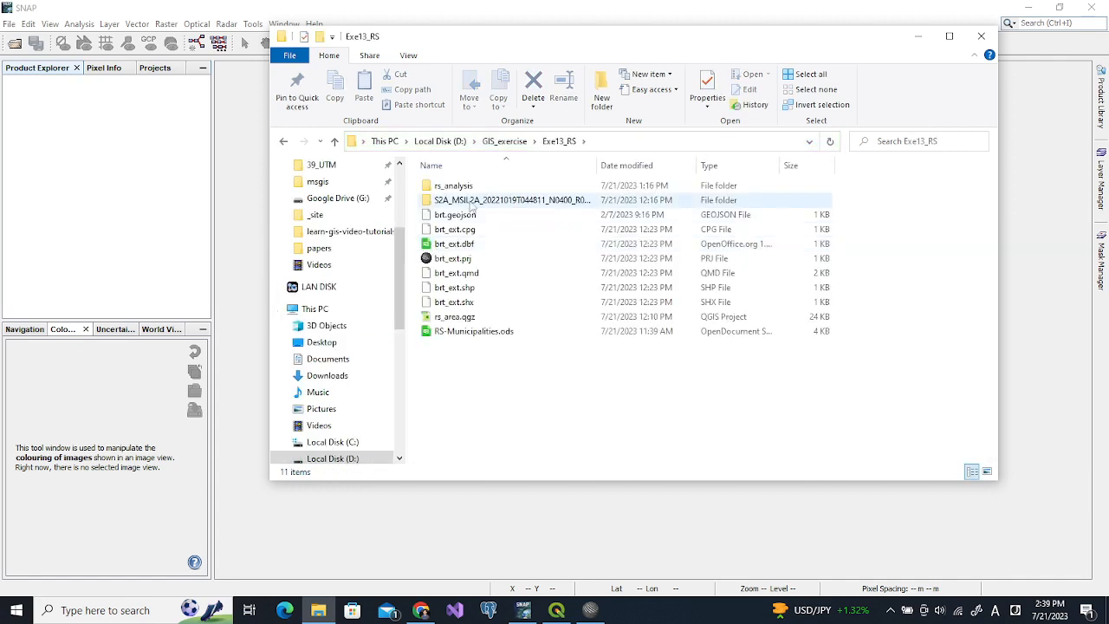
left_click_drag(597, 165, 762, 165)
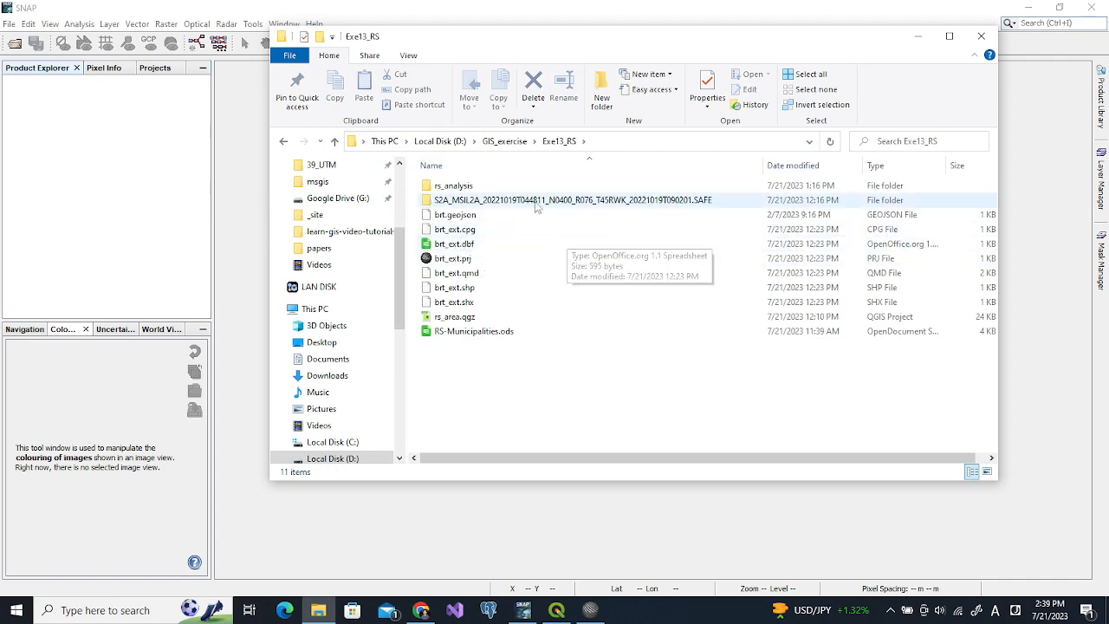
mouse_move(427, 204)
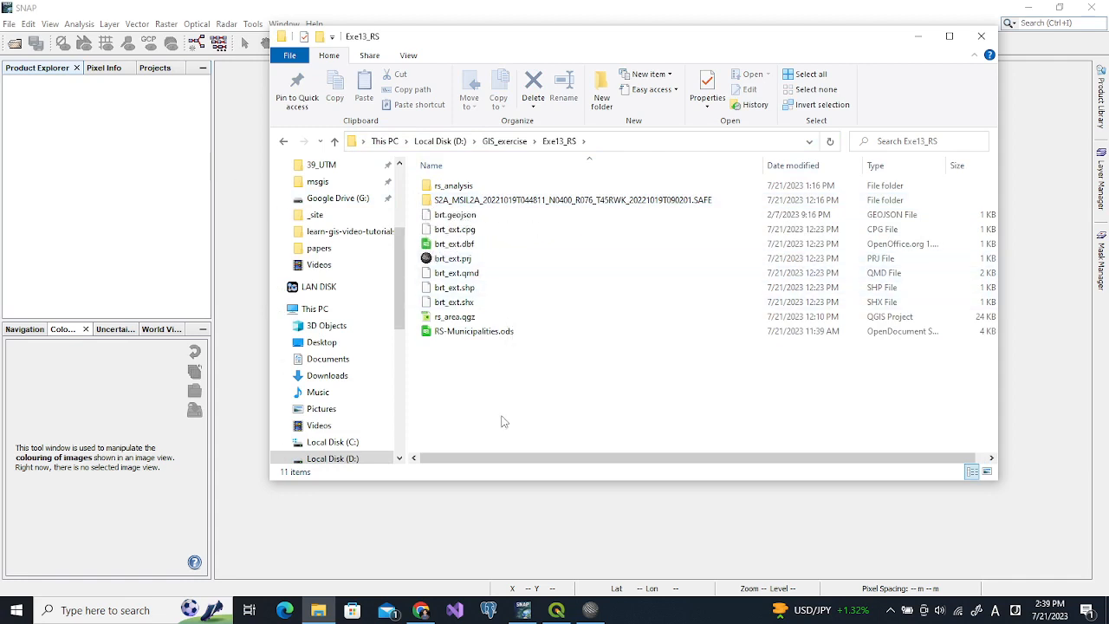
Clear the brt layer selection in QGIS, then switch back to SNAP
left_click(556, 610)
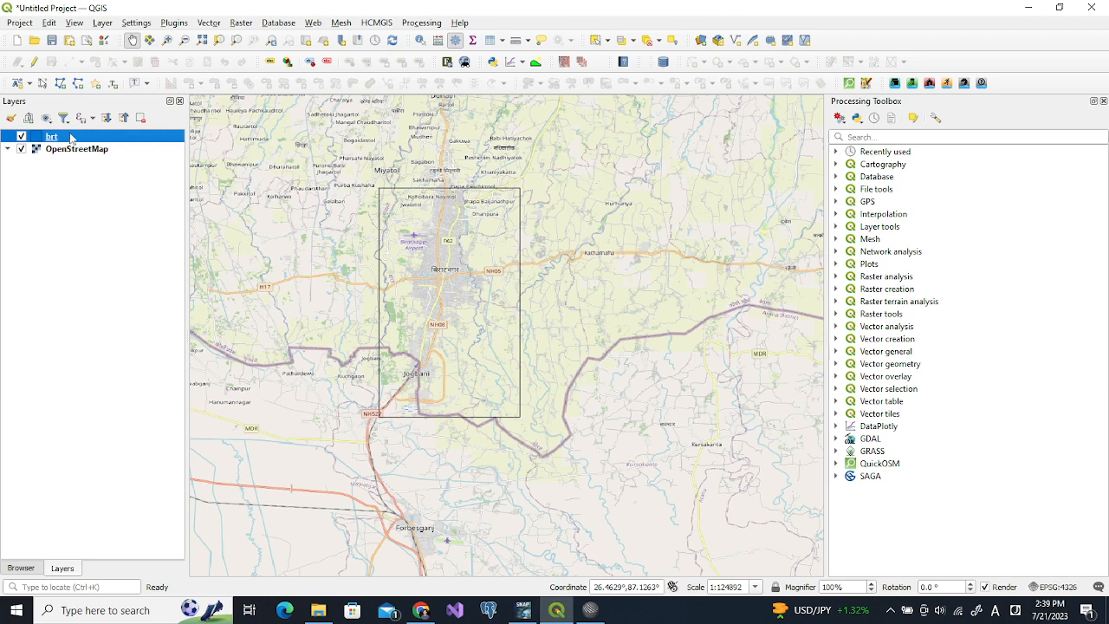
left_click(83, 192)
left_click(524, 610)
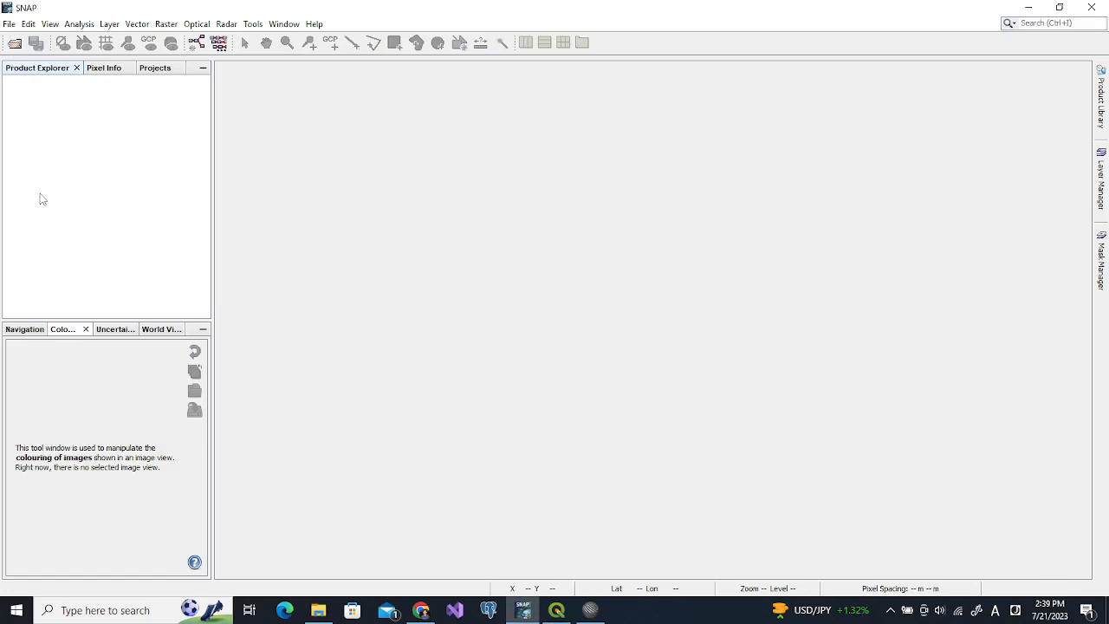
Create the SNAP project rs_analysis_v2 via File > Projects > New Project, then return to Product Explorer
left_click(10, 24)
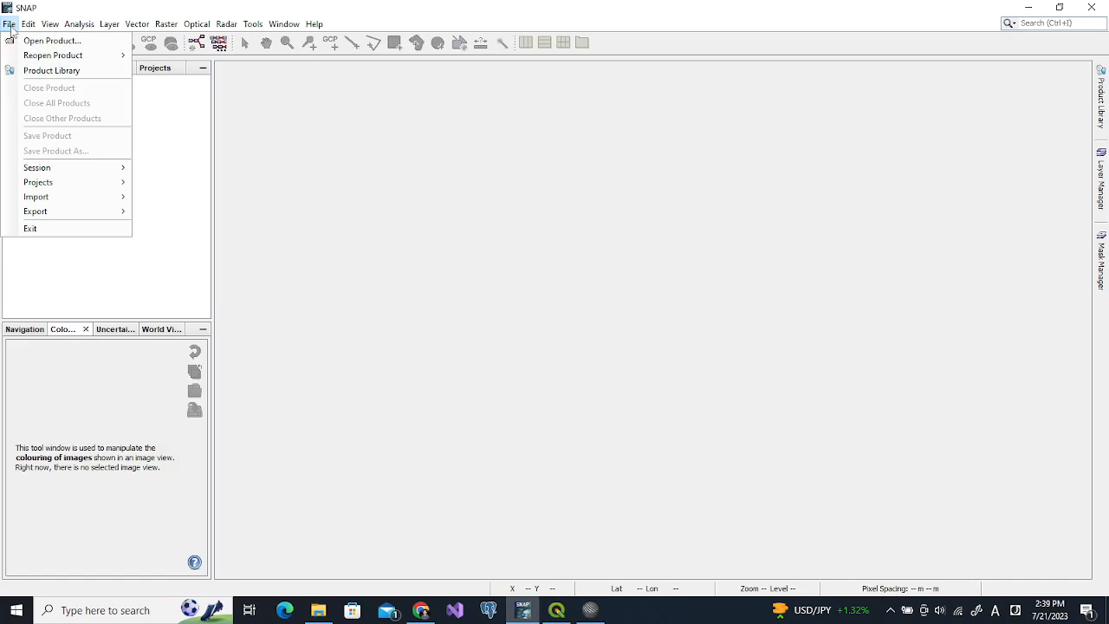
mouse_move(42, 182)
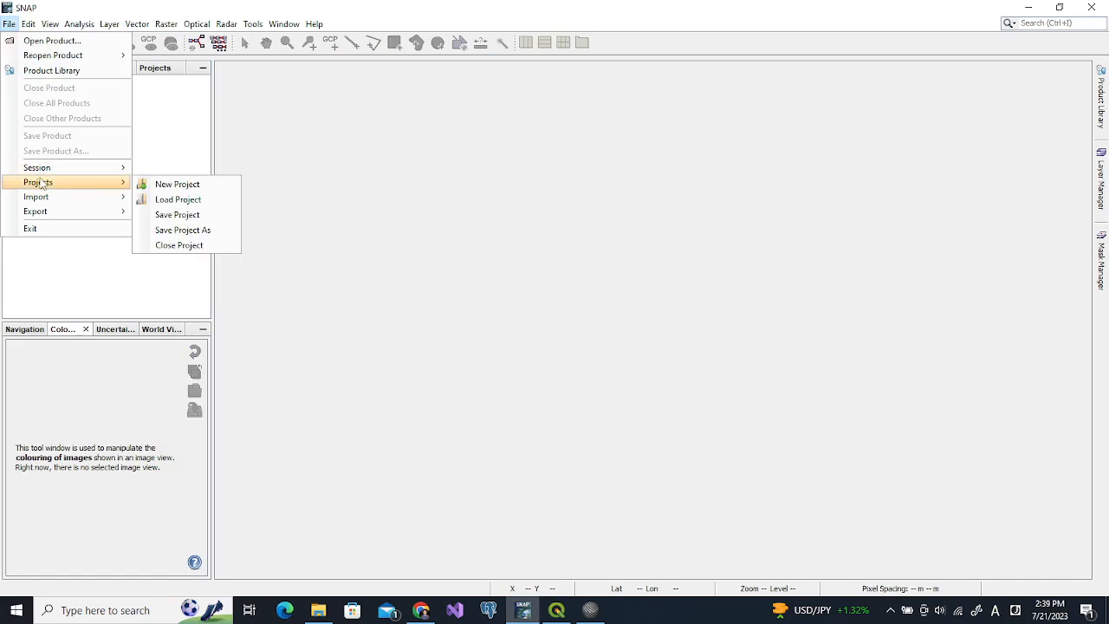
left_click(179, 185)
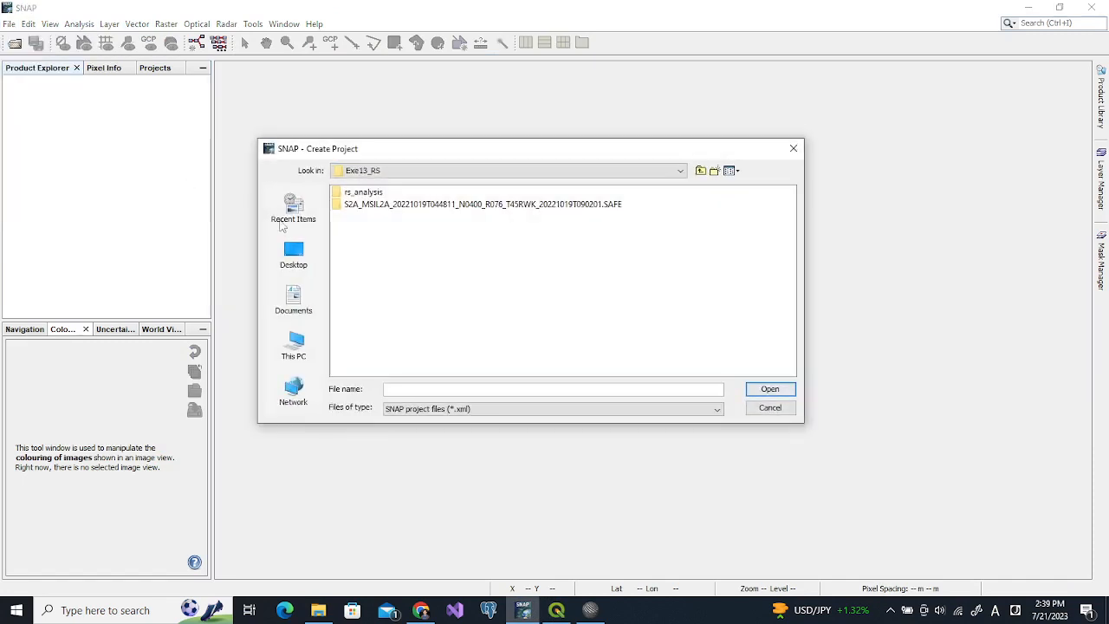
left_click(441, 391)
type("rs_analysis")
key("Return")
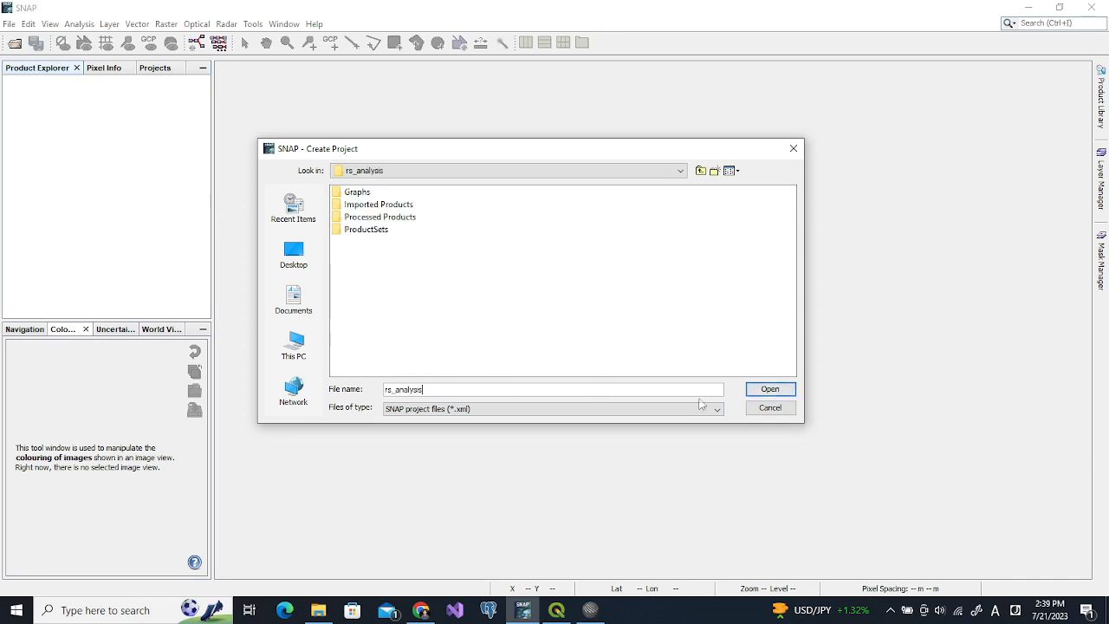
left_click(770, 392)
left_click(435, 394)
type("v")
left_click(777, 390)
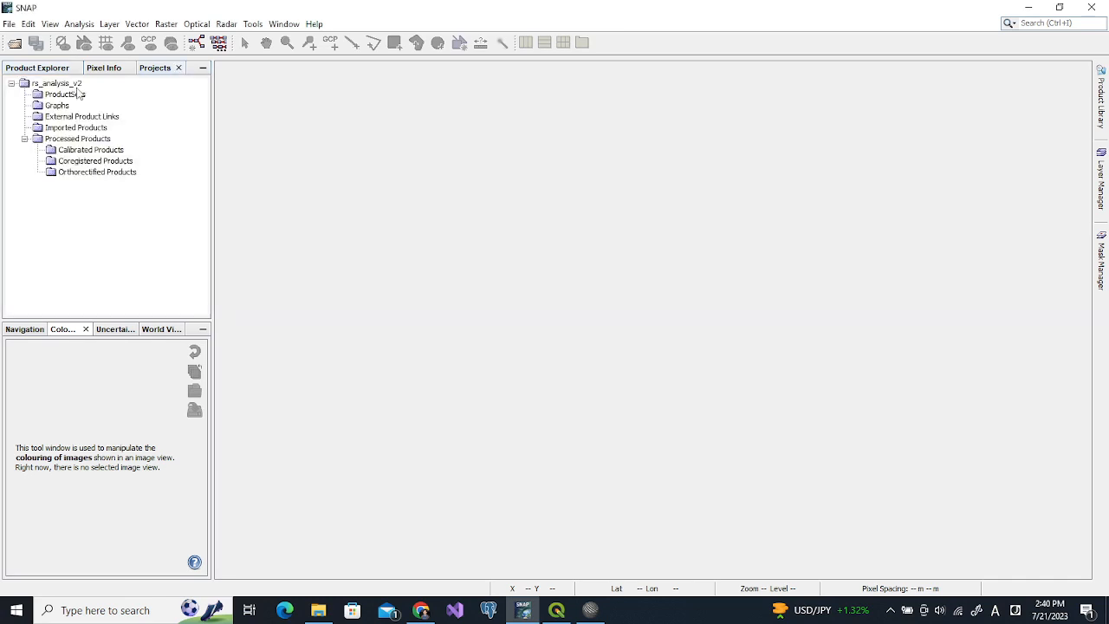
left_click(38, 68)
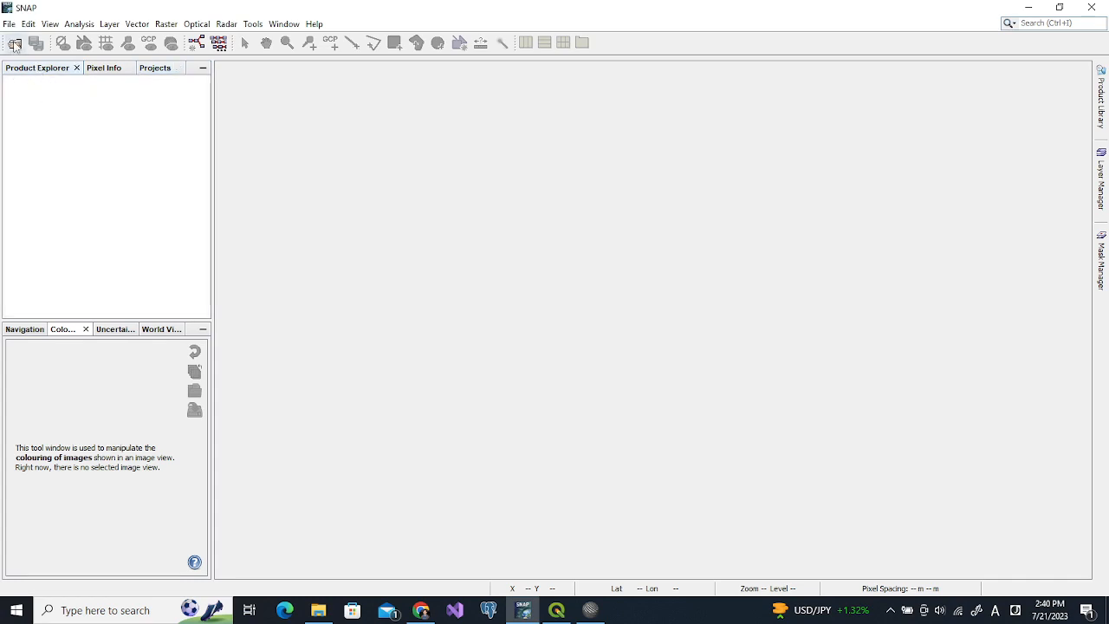
Open the Sentinel-2 L2A product via MTD_MSIL2A.xml inside the .SAFE folder in Exe13_RS
left_click(15, 45)
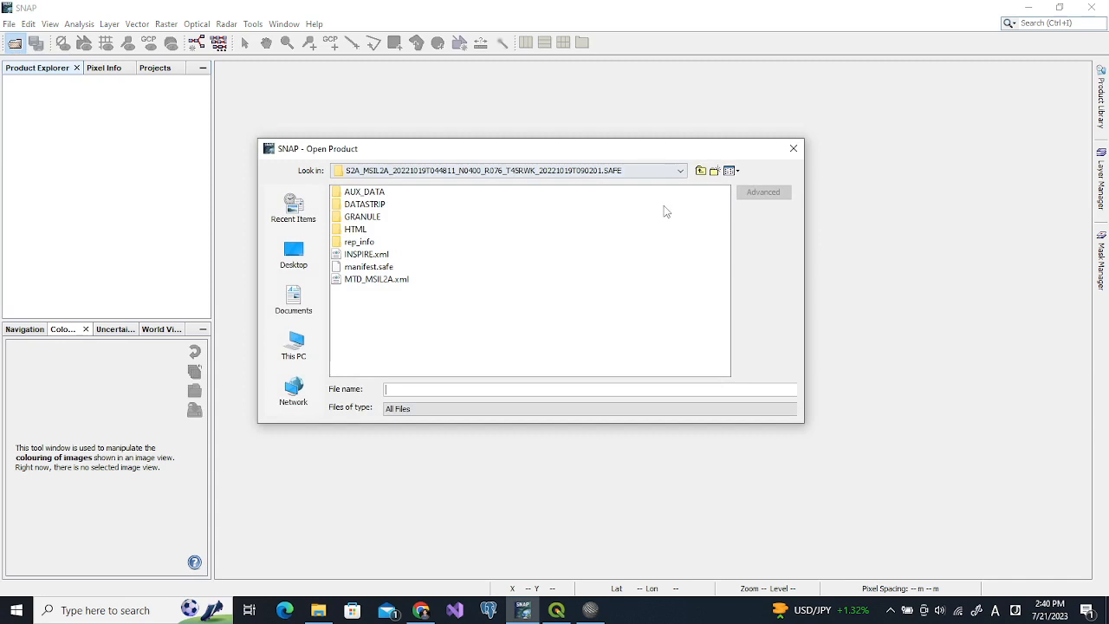
left_click(701, 171)
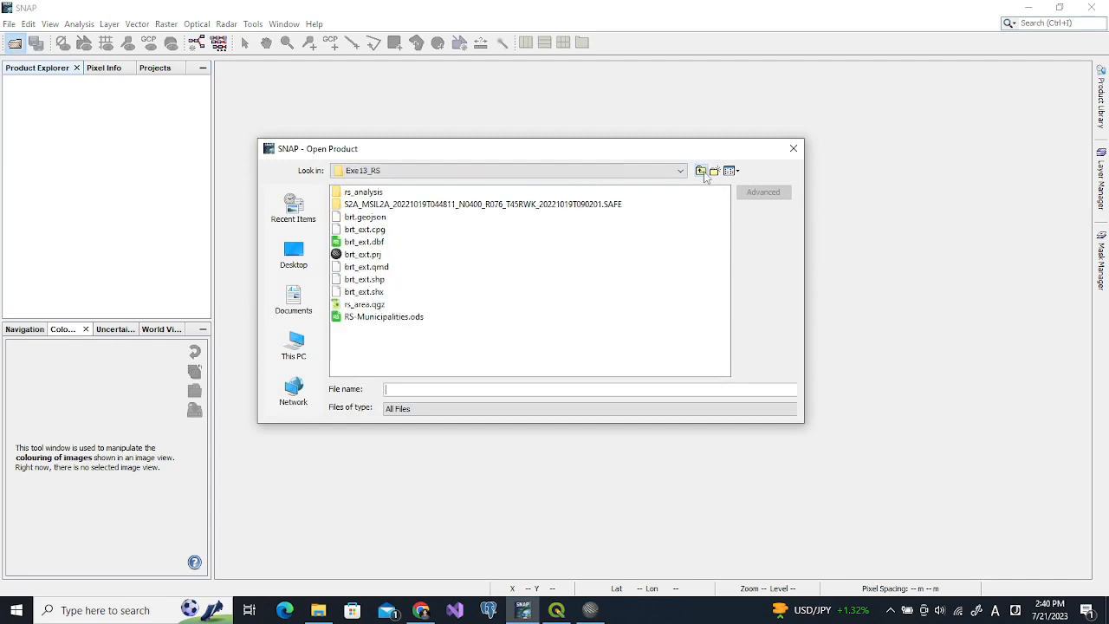
double_click(342, 205)
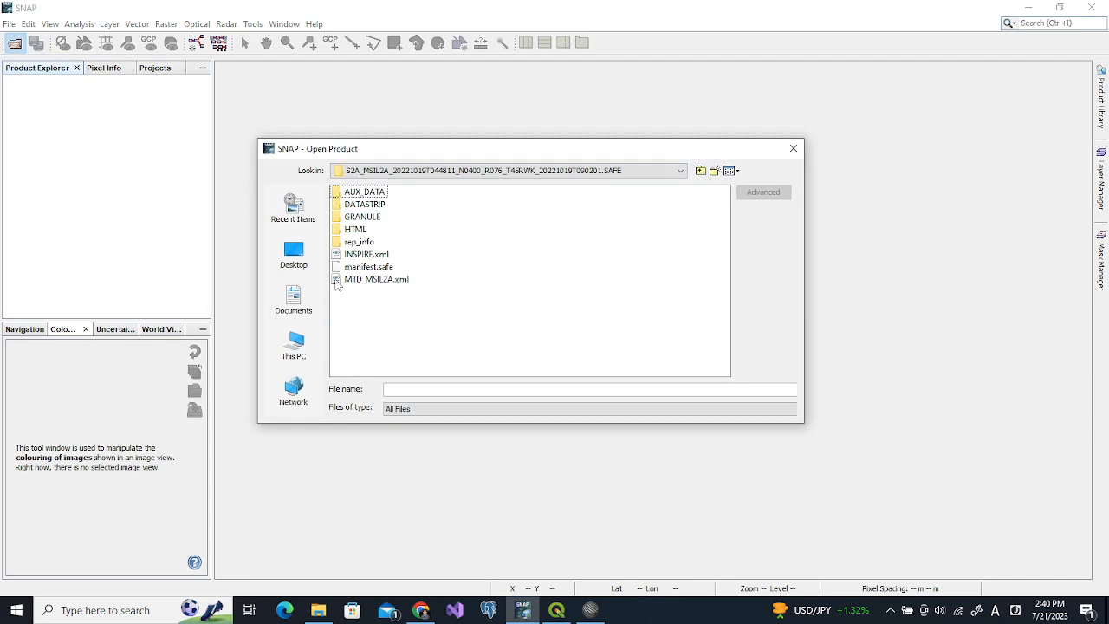
left_click(405, 285)
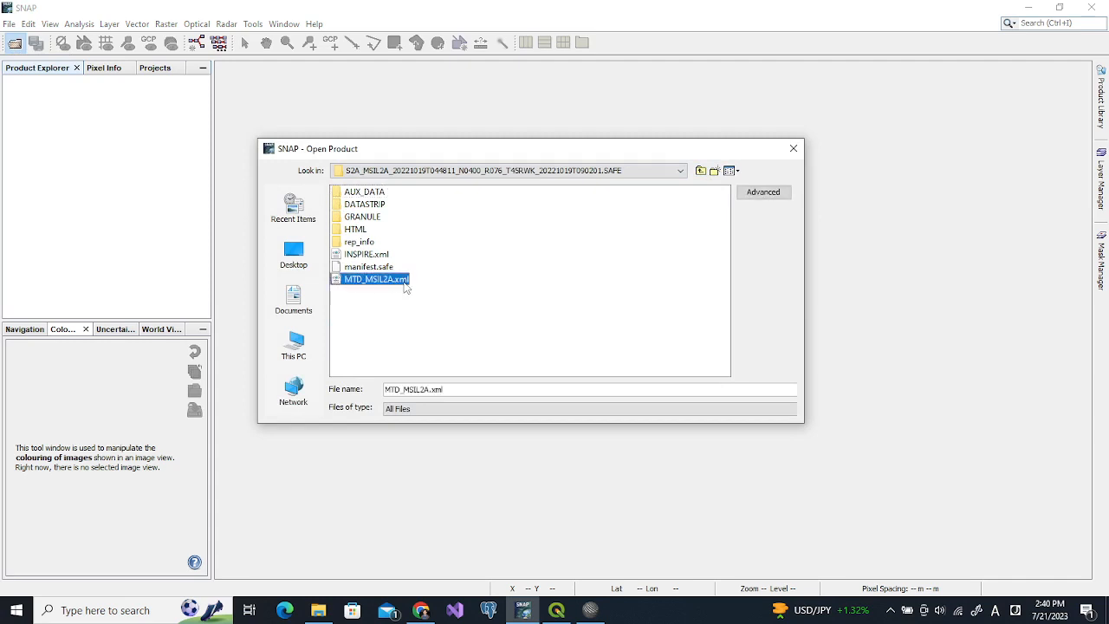
double_click(334, 278)
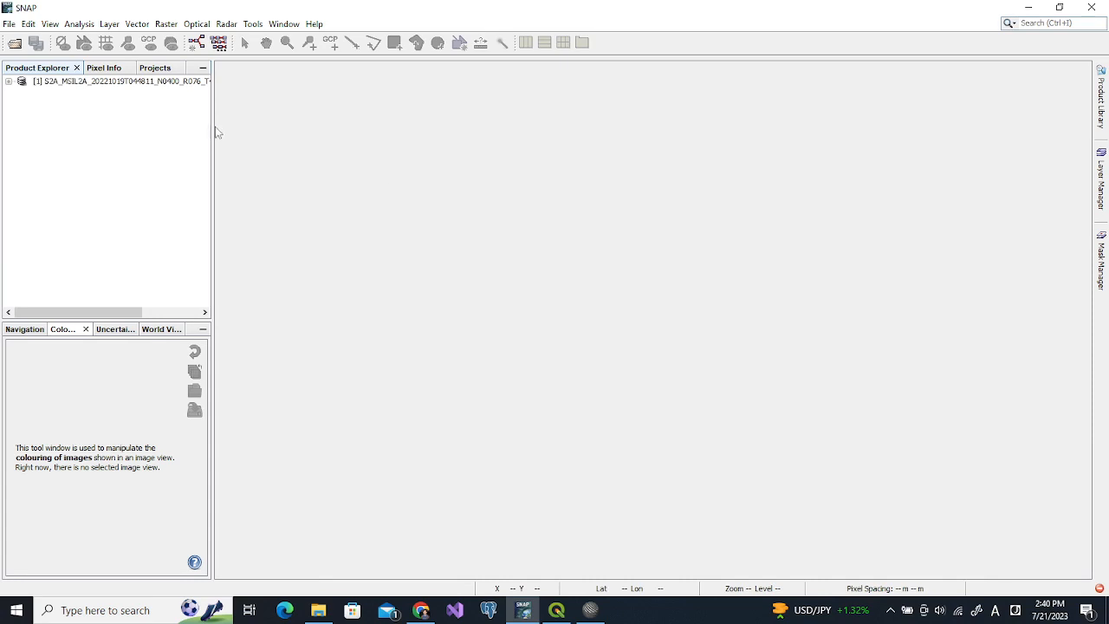
Widen the Product Explorer and expand the product's Bands and Metadata groups
left_click_drag(214, 125, 339, 124)
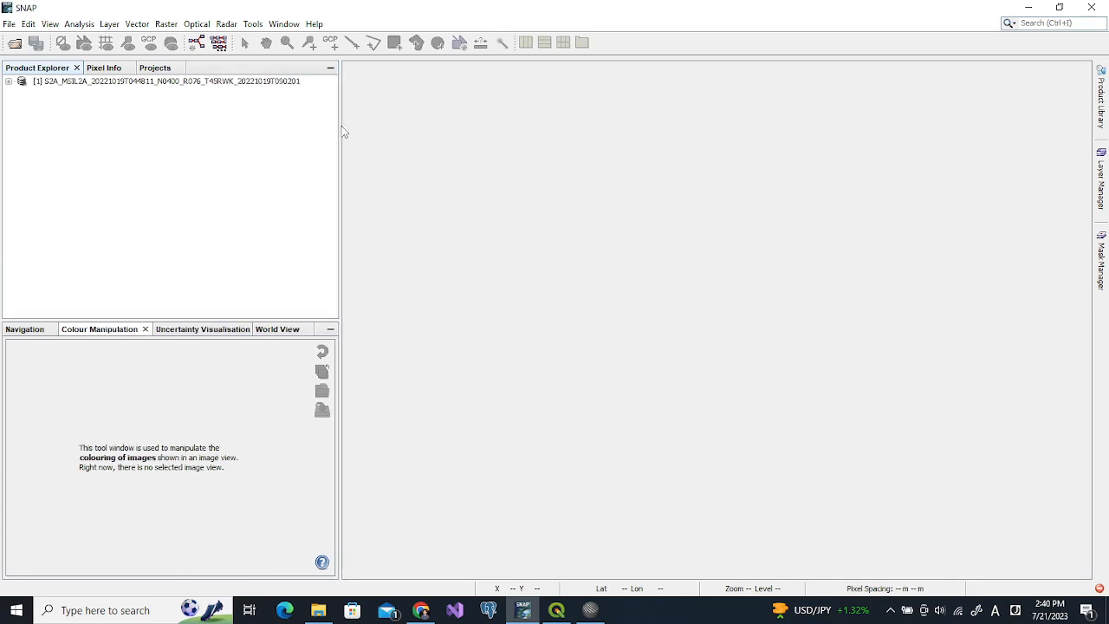
left_click(8, 83)
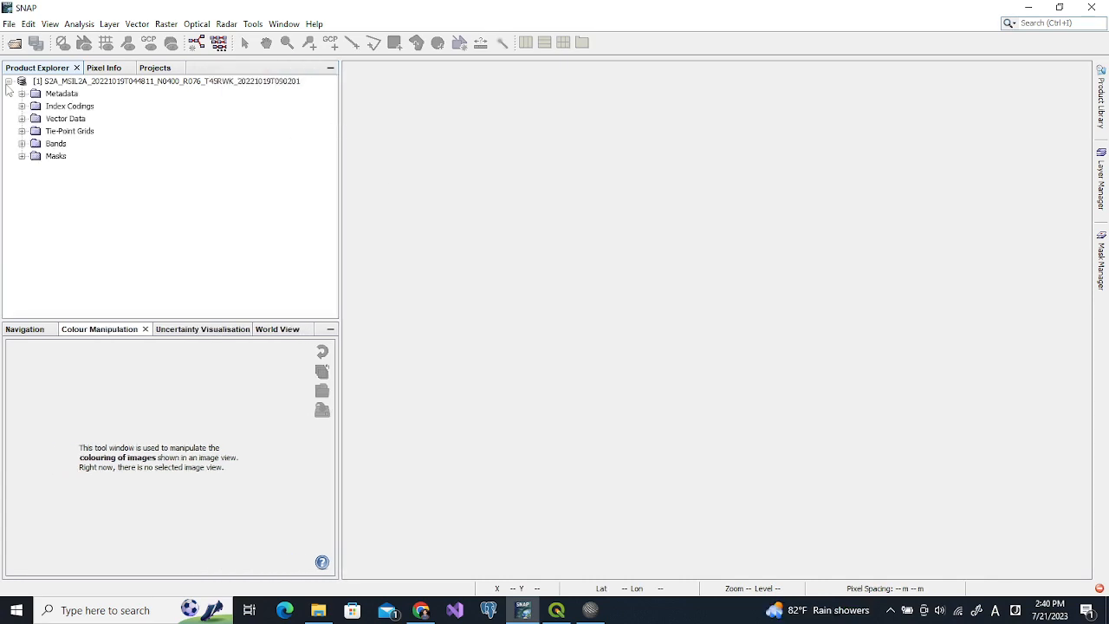
left_click(22, 144)
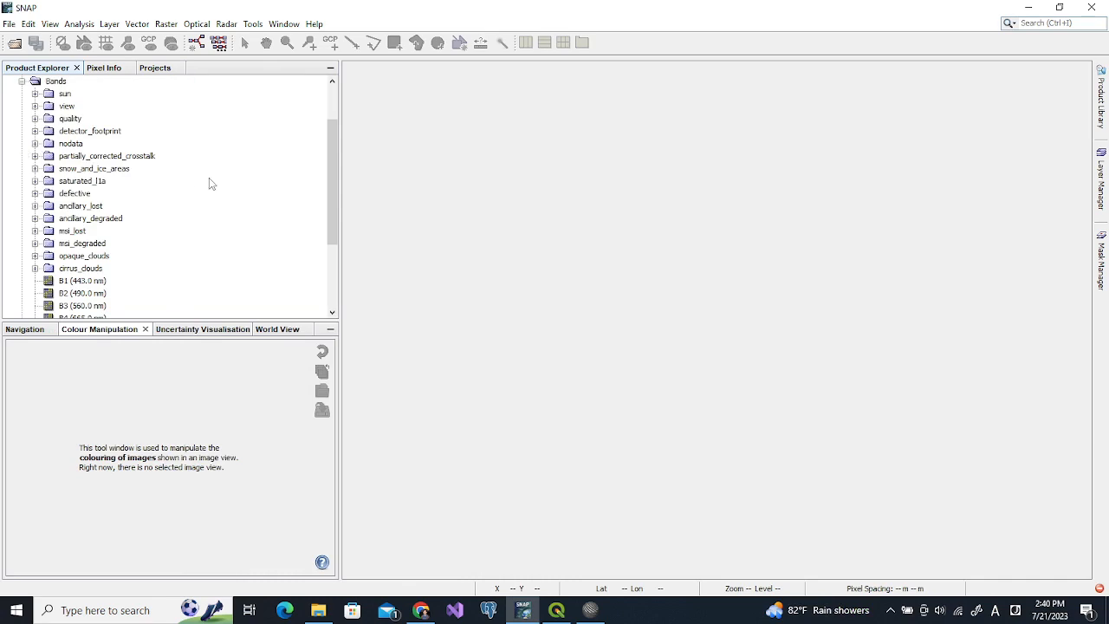
left_click_drag(340, 170, 339, 114)
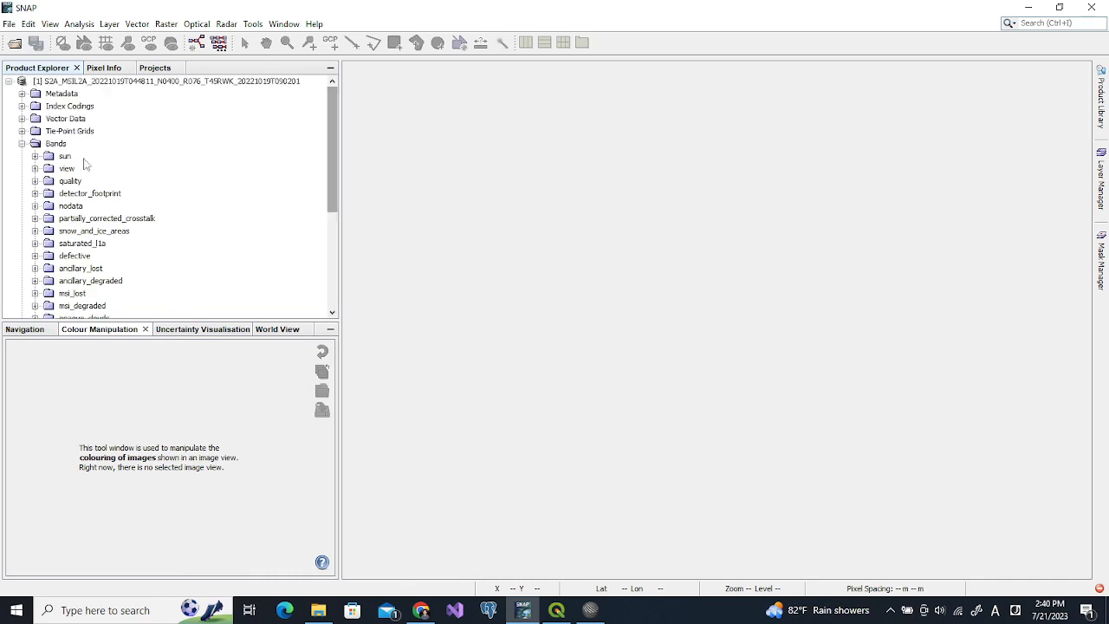
left_click(21, 94)
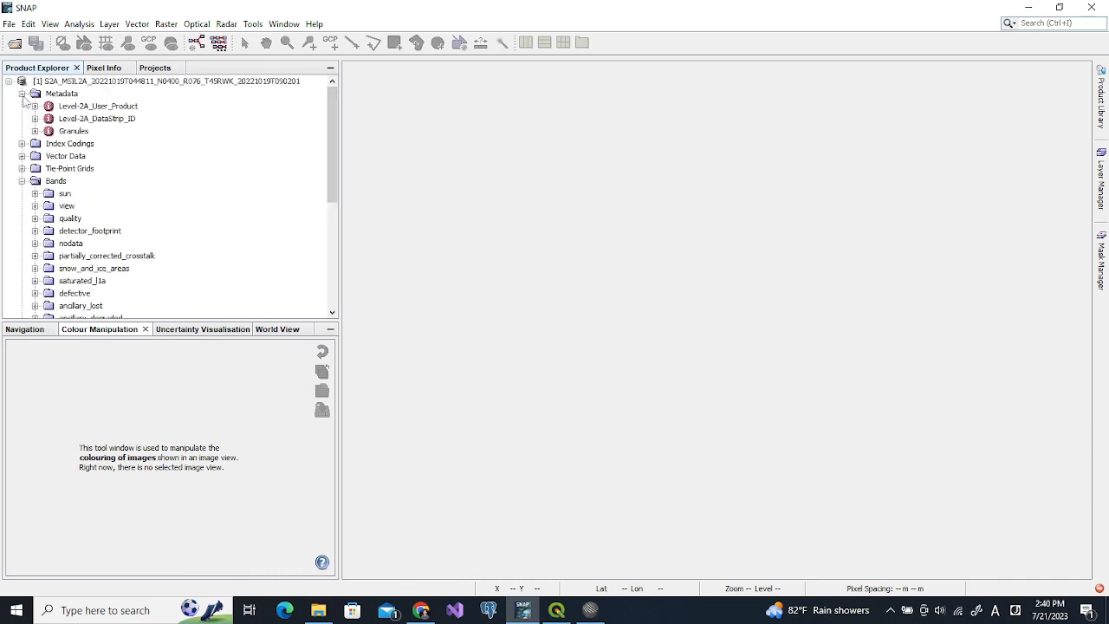
Inspect General_Info and Product_Info in the Level-2A_User_Product metadata, then collapse them back
double_click(83, 107)
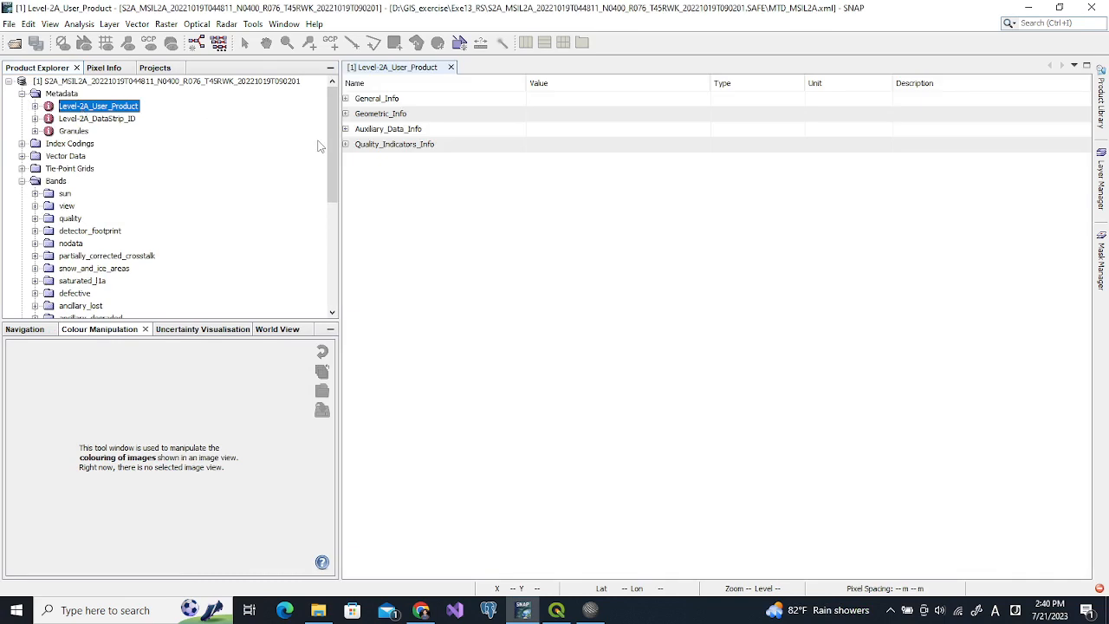
left_click(345, 99)
left_click(350, 114)
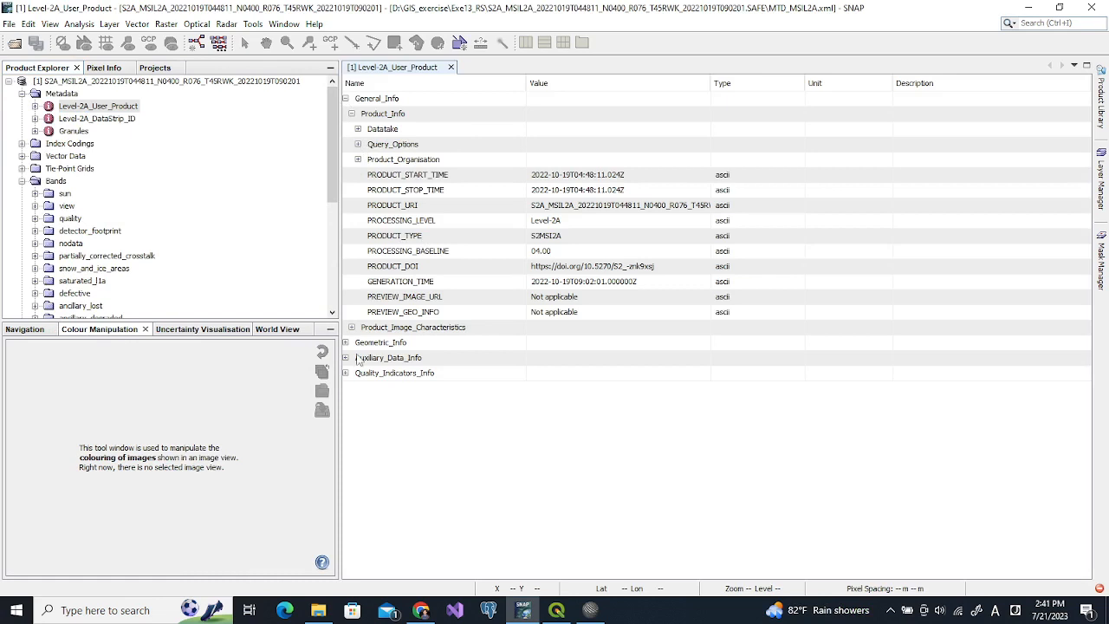
left_click(346, 99)
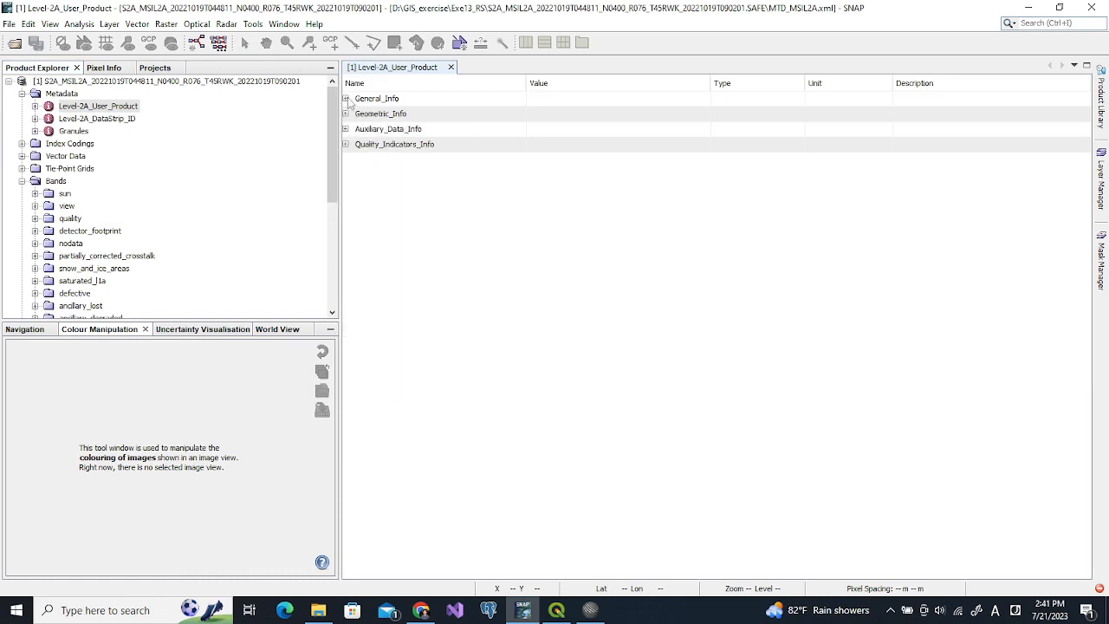
left_click(21, 94)
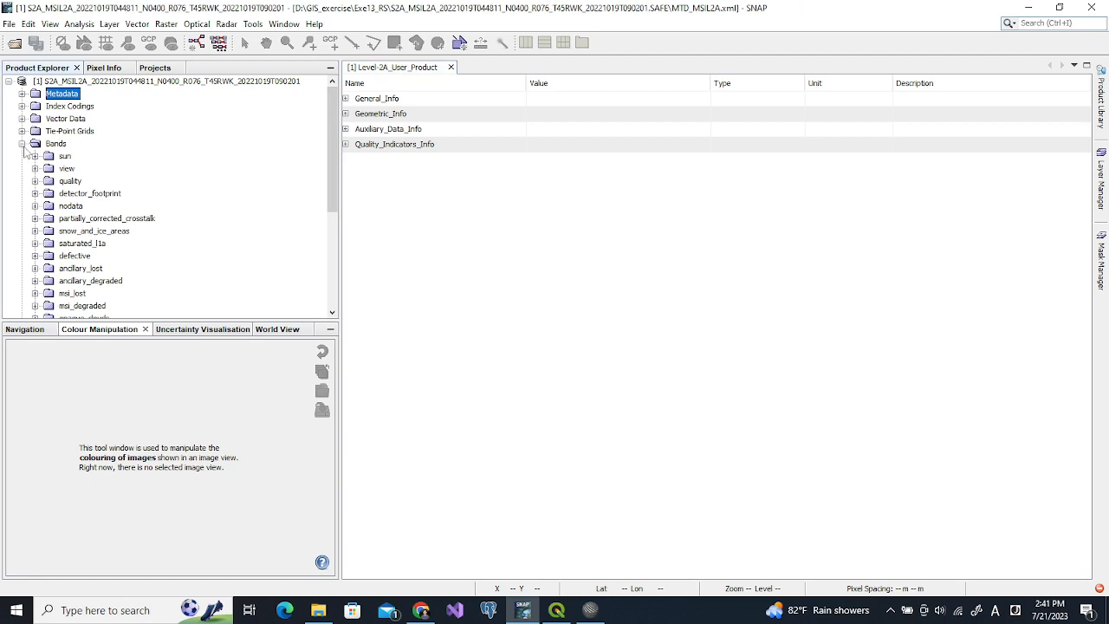
left_click_drag(333, 140, 336, 260)
left_click(589, 609)
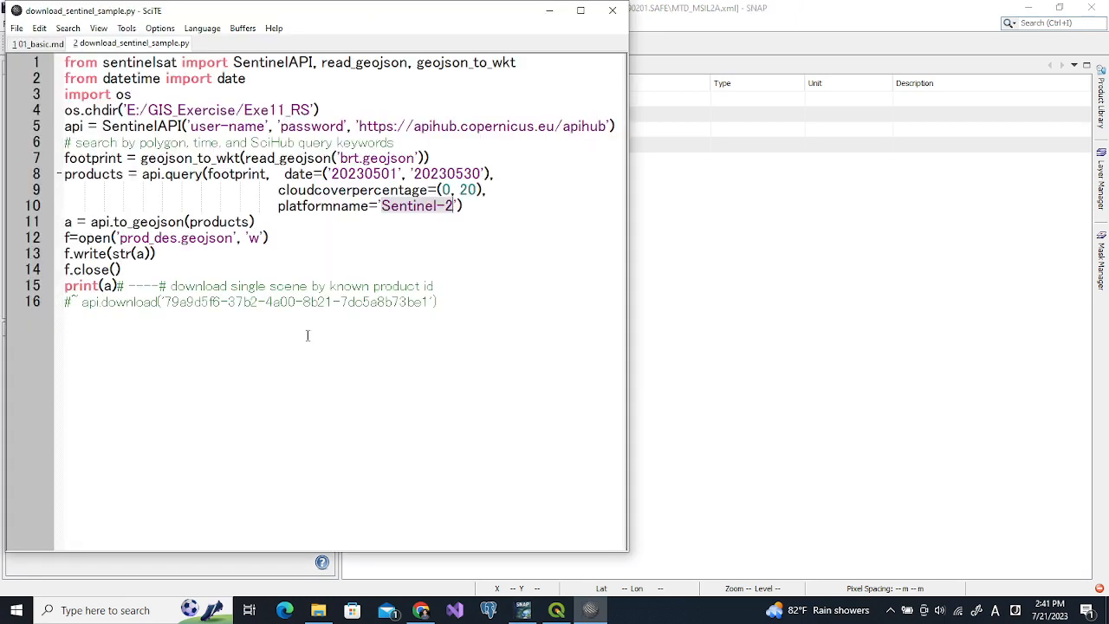
left_click(39, 43)
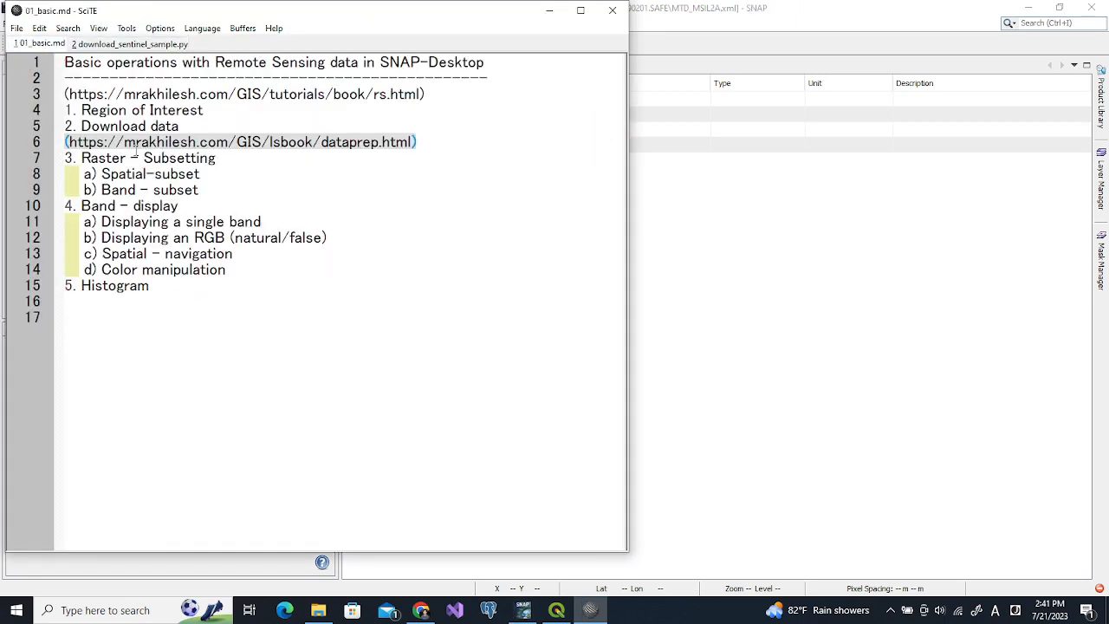
left_click(83, 156)
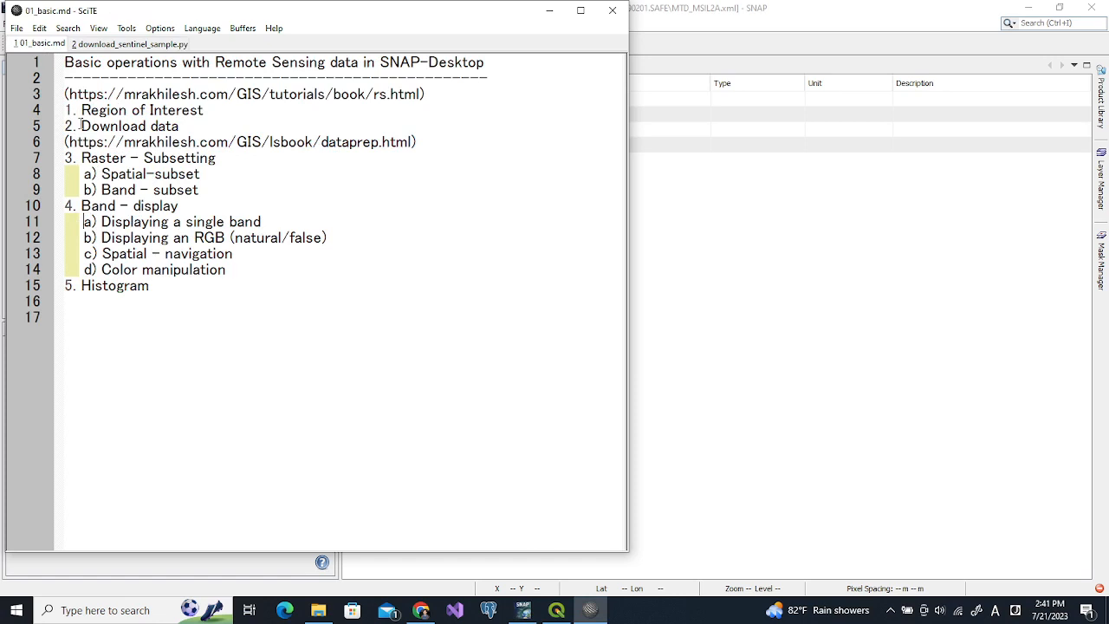
left_click(685, 449)
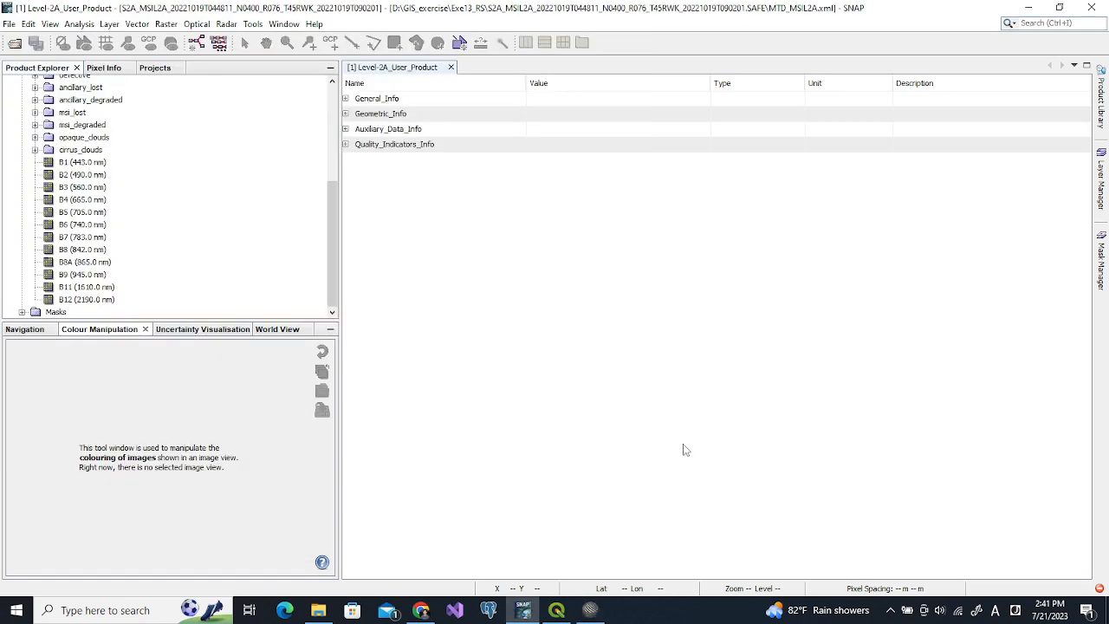
Display band B1 (443 nm) as an image, close the metadata tab, and switch to QGIS
left_click(57, 164)
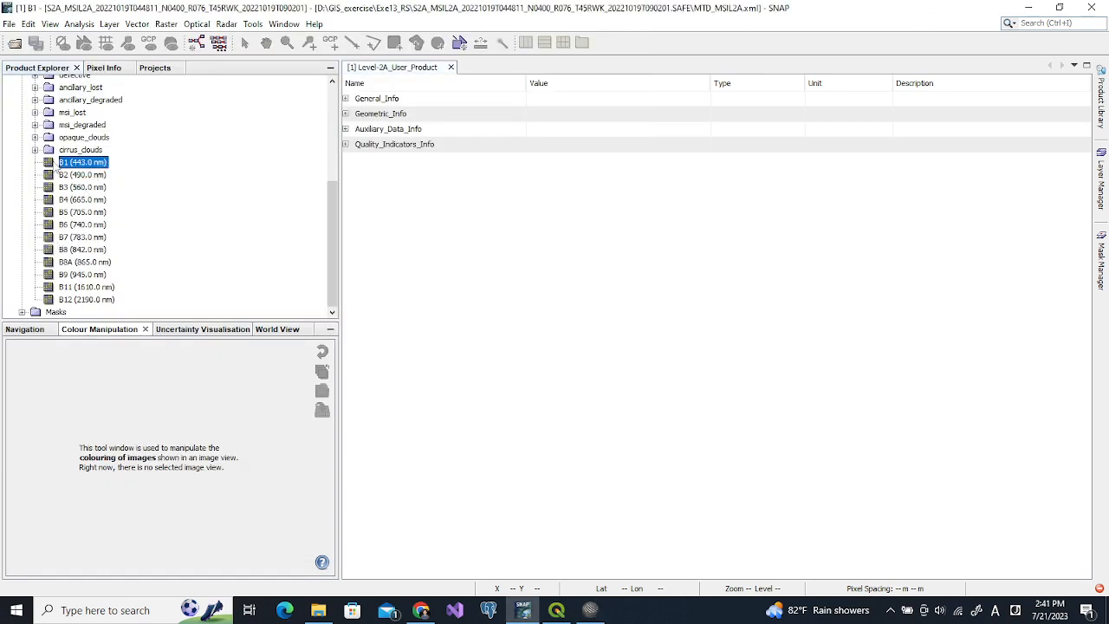
double_click(57, 164)
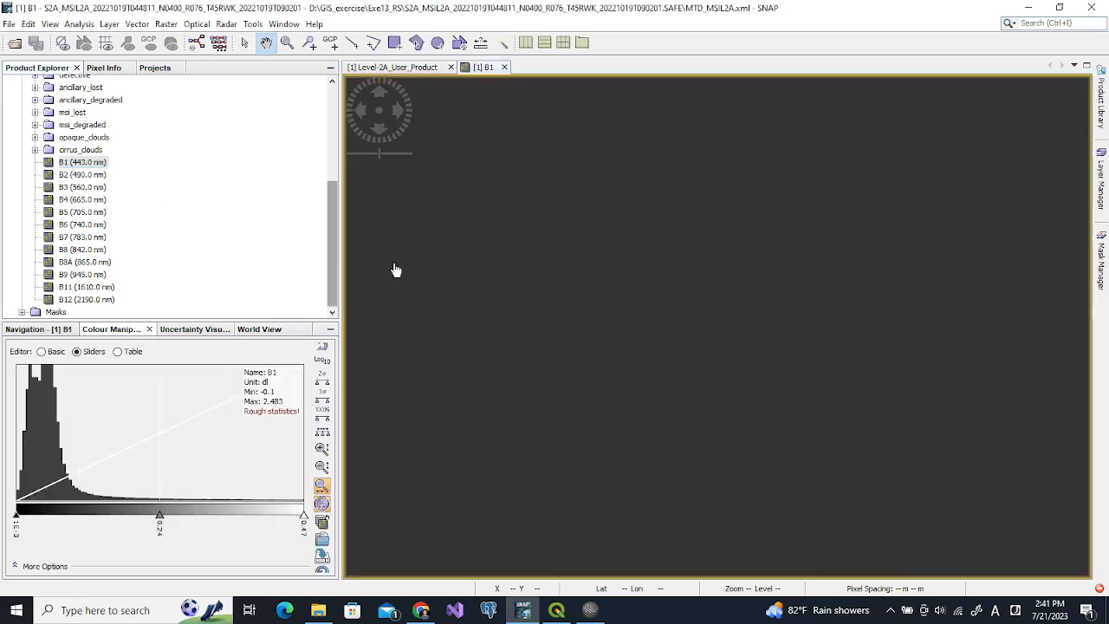
left_click(451, 68)
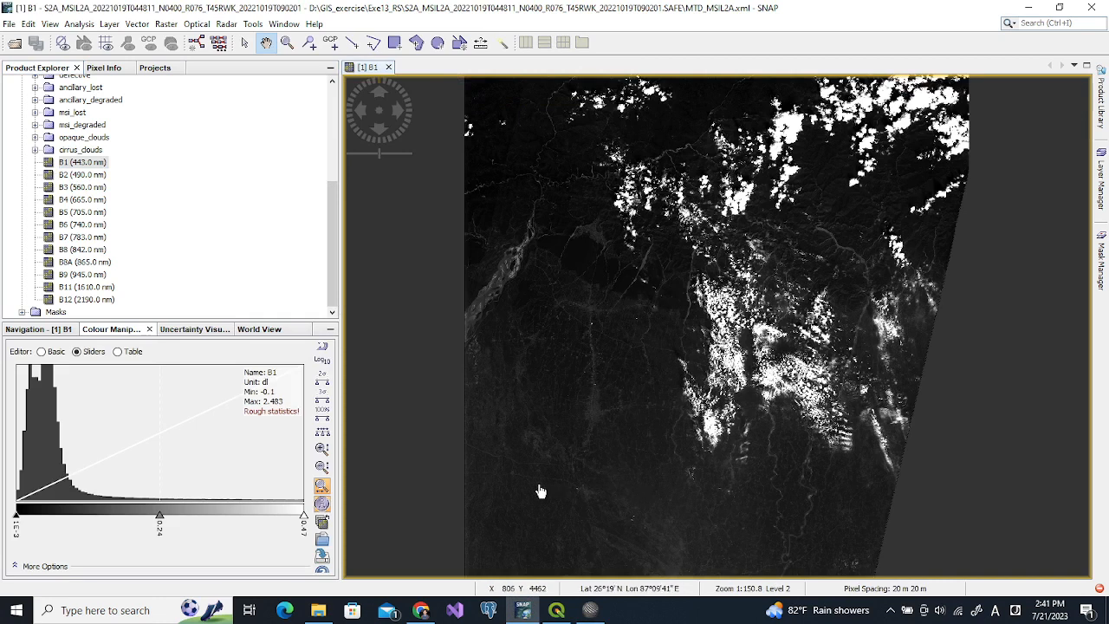
left_click(556, 610)
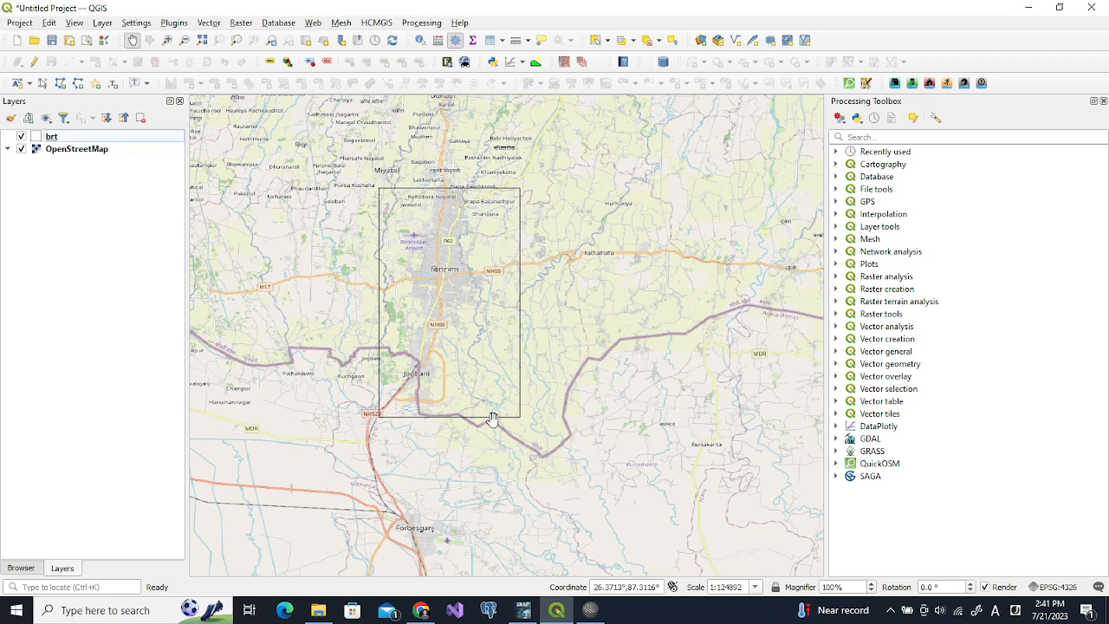
Import brt_ext.shp as an ESRI shapefile vector over the B1 image
left_click(523, 610)
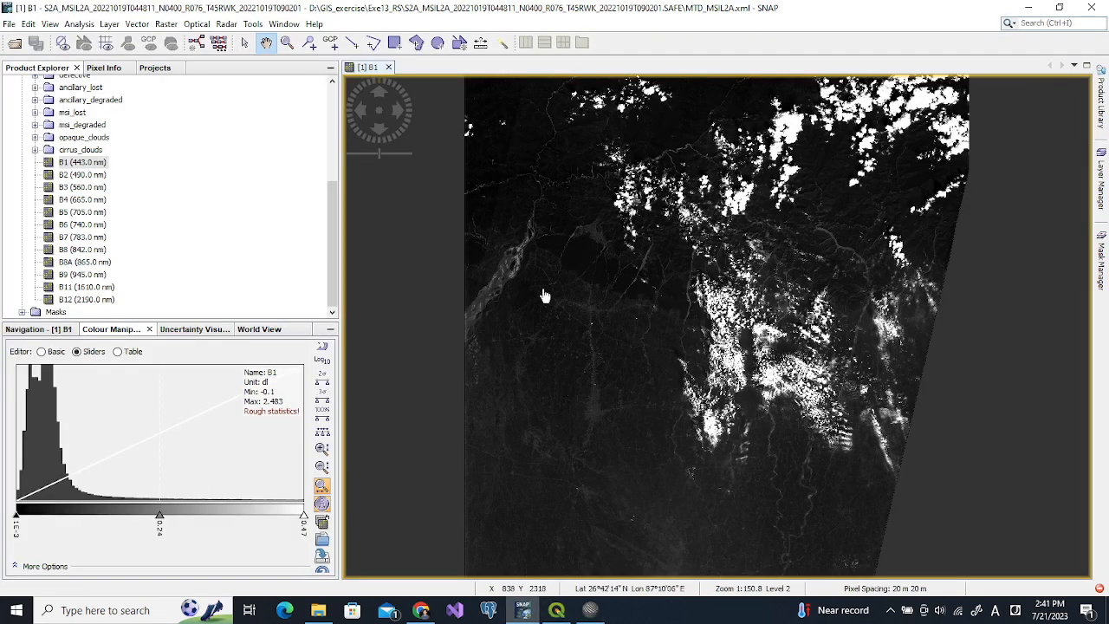
left_click(143, 26)
mouse_move(173, 97)
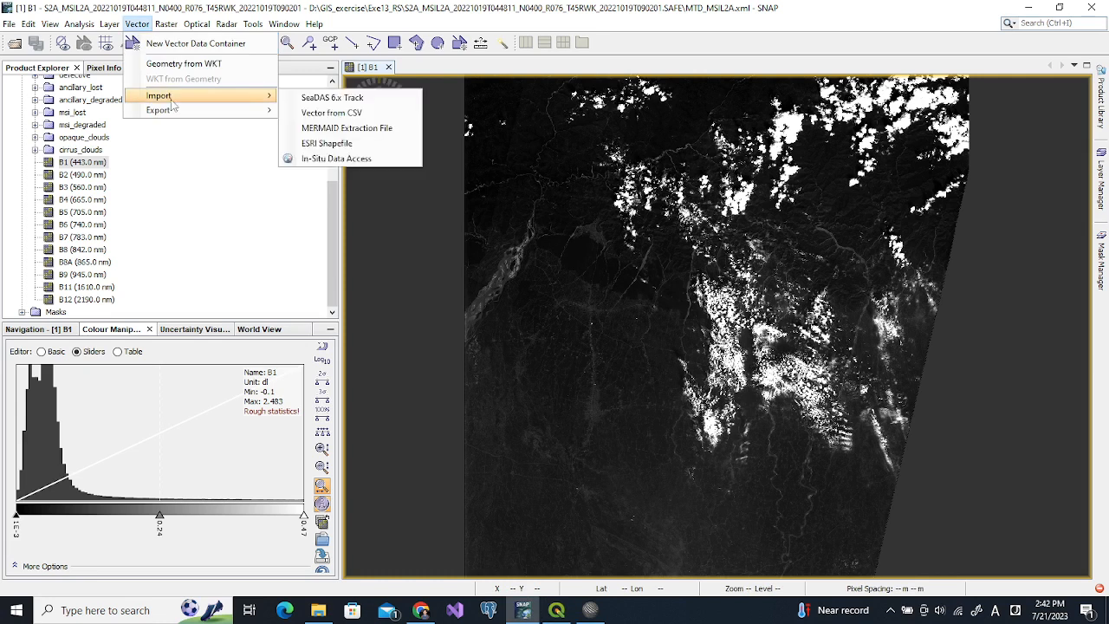
left_click(367, 151)
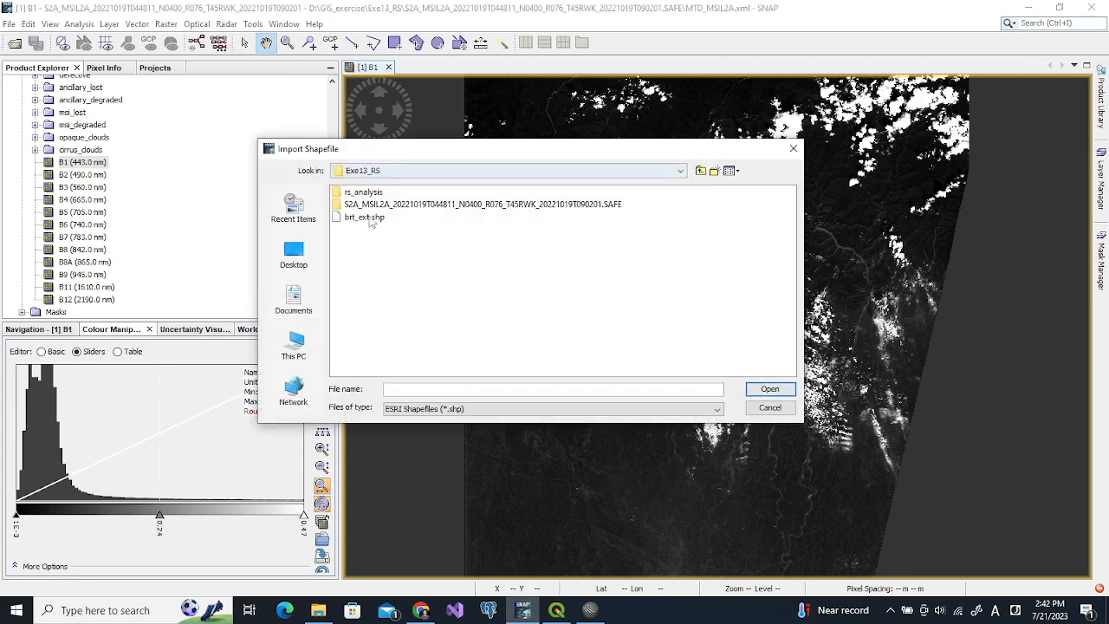
left_click(341, 219)
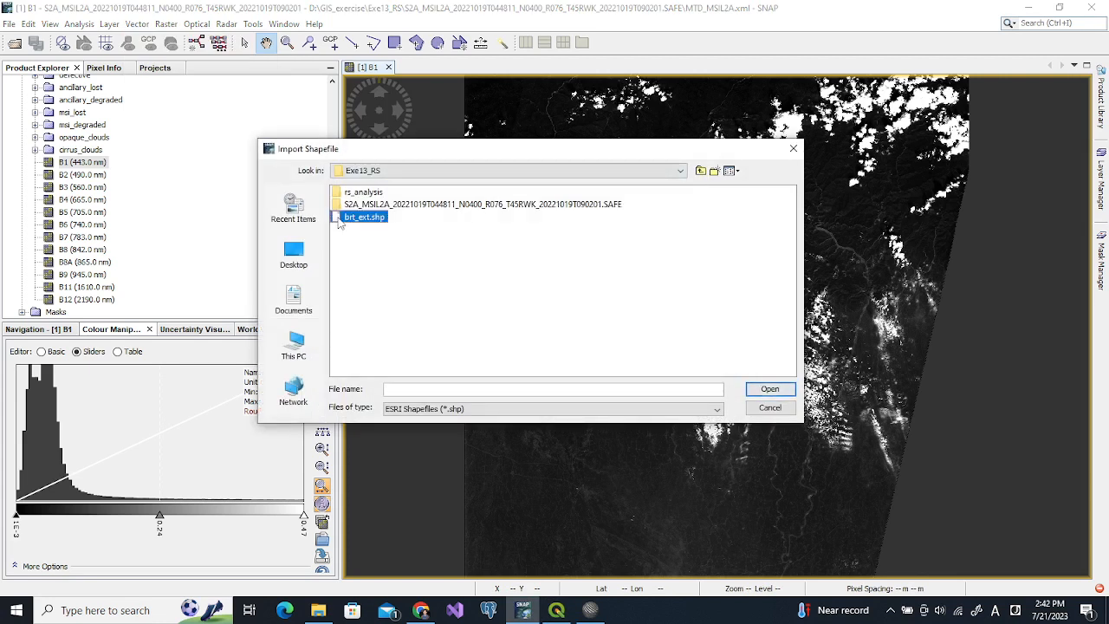
key("alt+Tab")
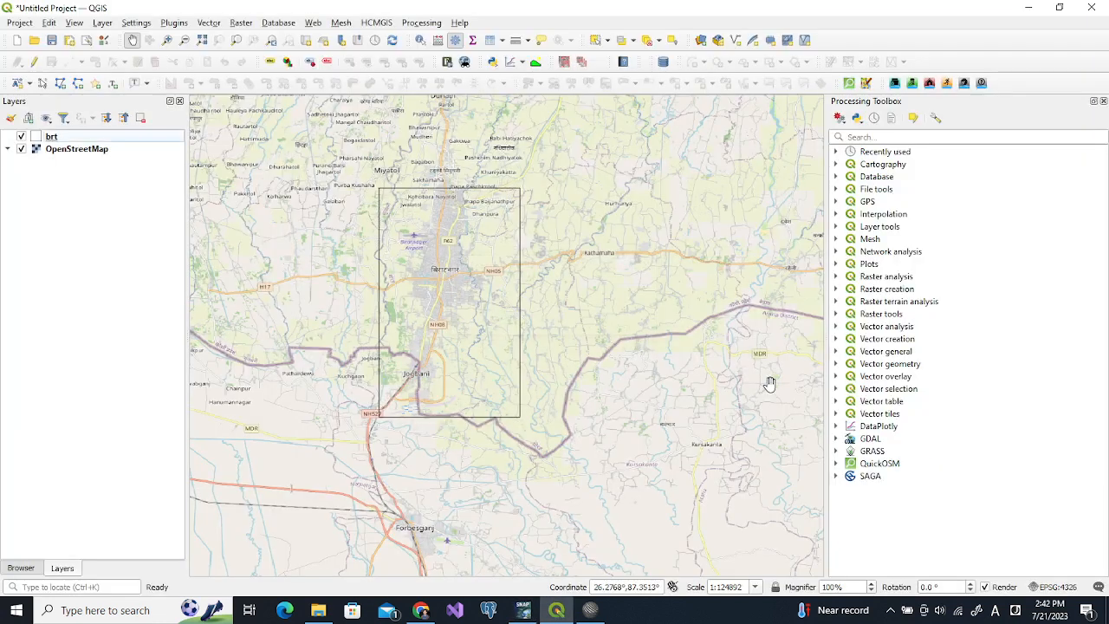
left_click(522, 610)
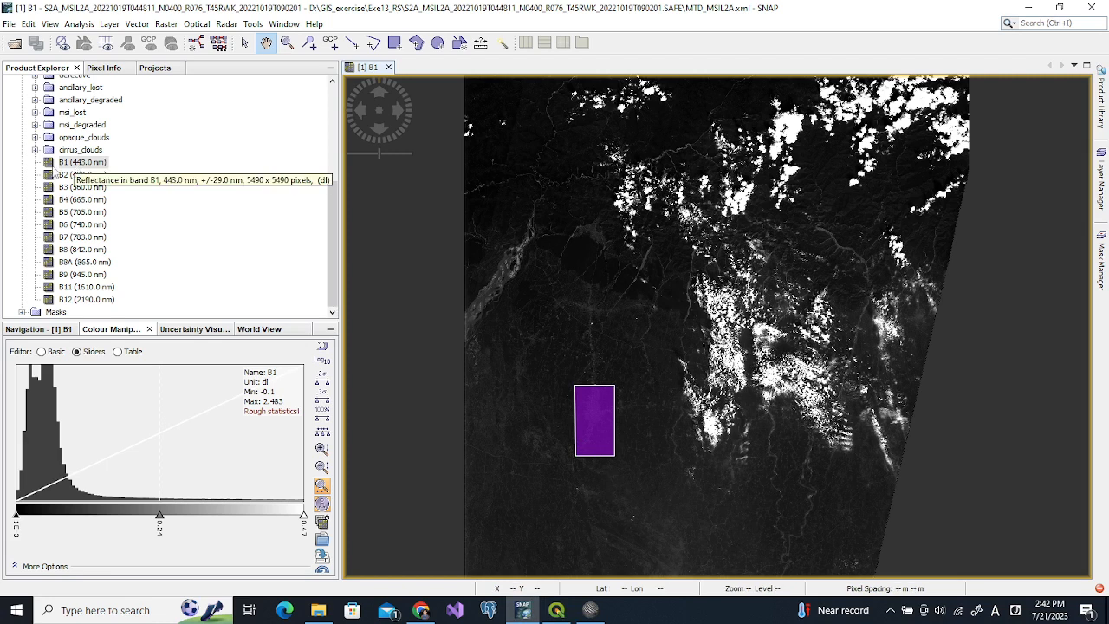
Zoom the B1 image in around the purple study-area rectangle
left_click(890, 609)
left_click(890, 609)
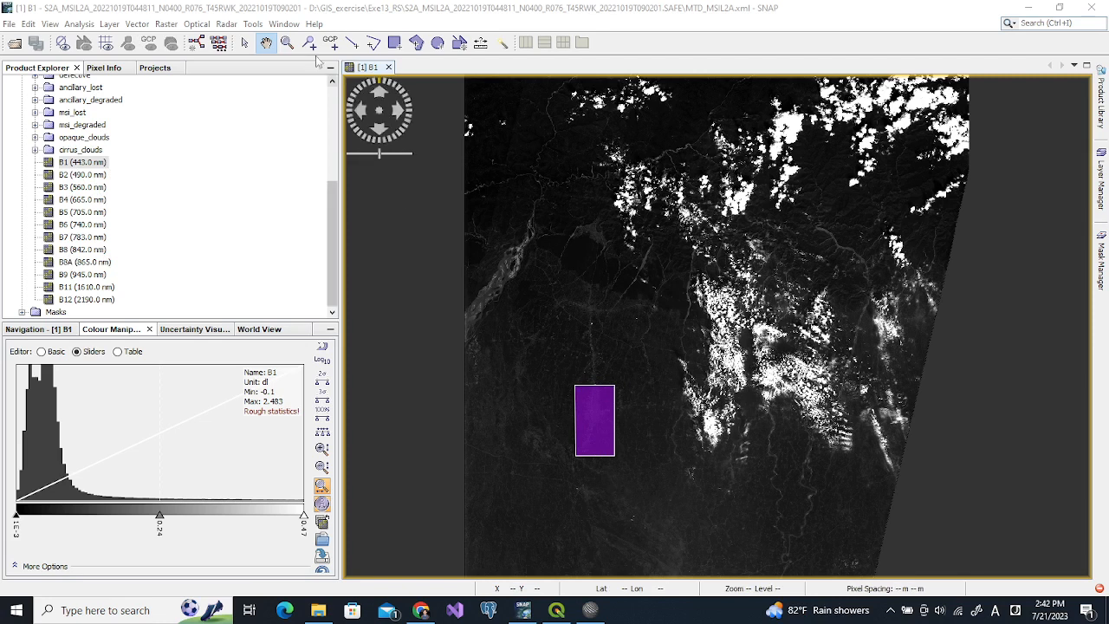
left_click(287, 44)
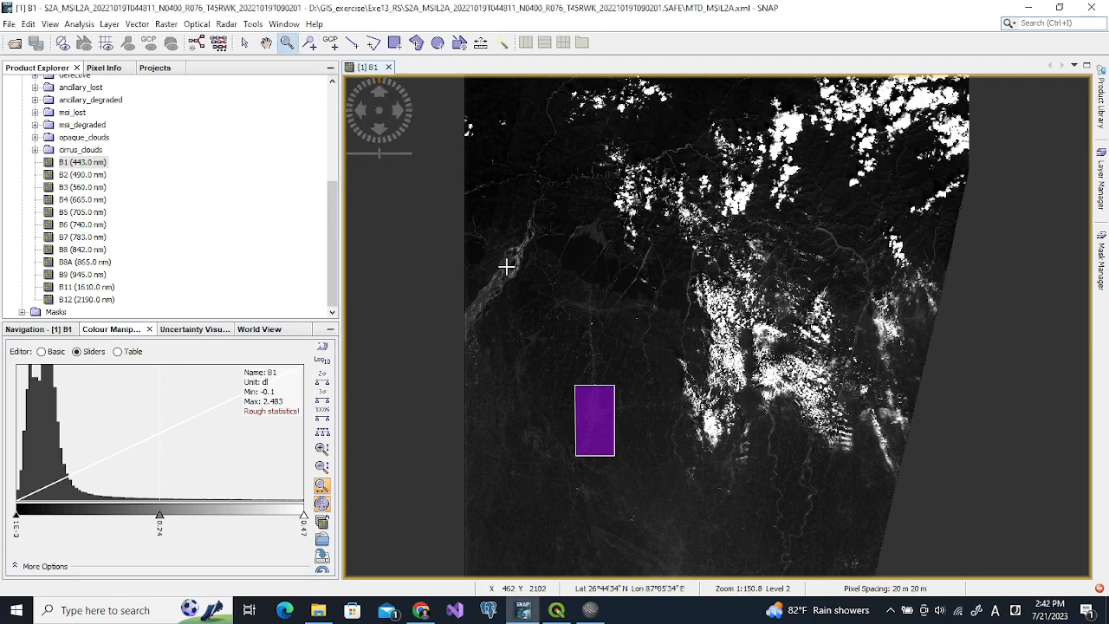
left_click_drag(545, 367, 647, 470)
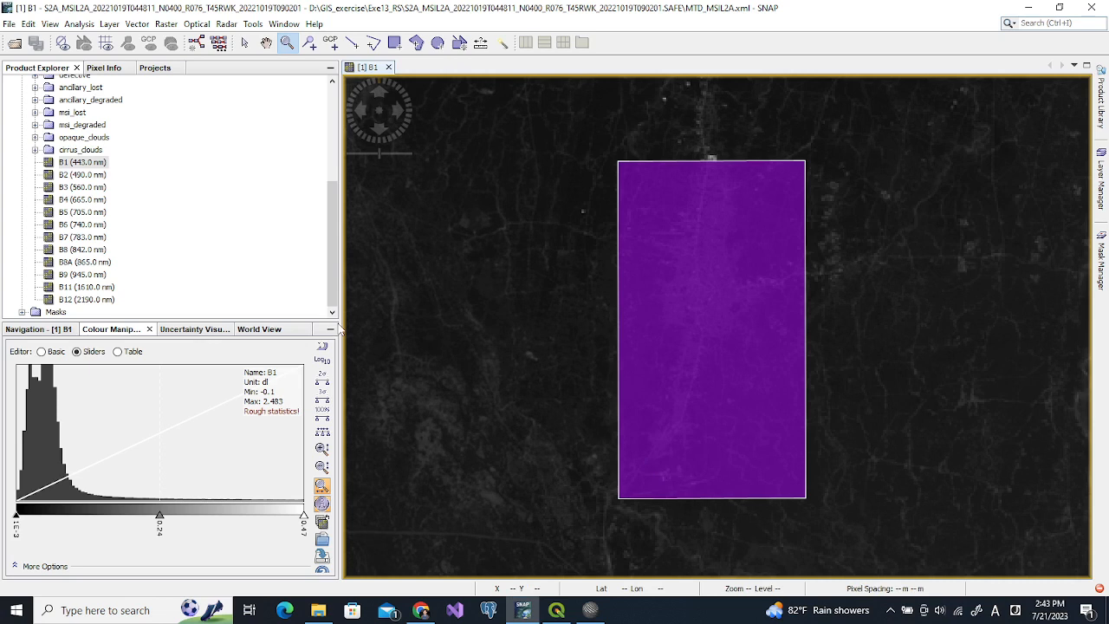
Widen the side panels and pan to centre the purple rectangle in the view
left_click_drag(339, 329, 707, 305)
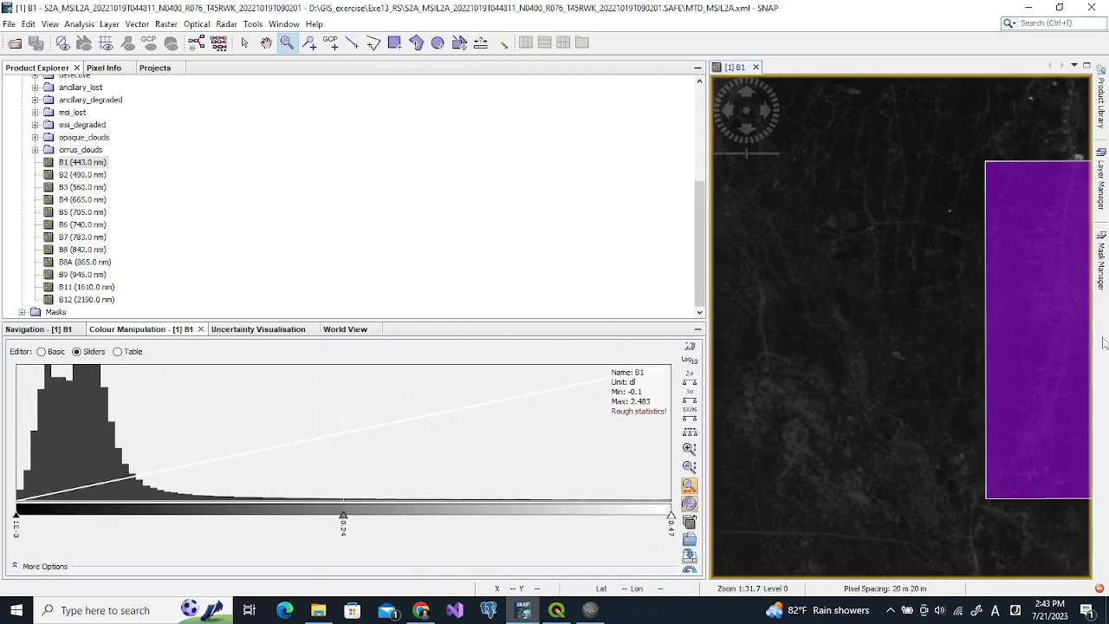
left_click(266, 44)
left_click_drag(923, 260, 806, 272)
left_click_drag(943, 469, 951, 447)
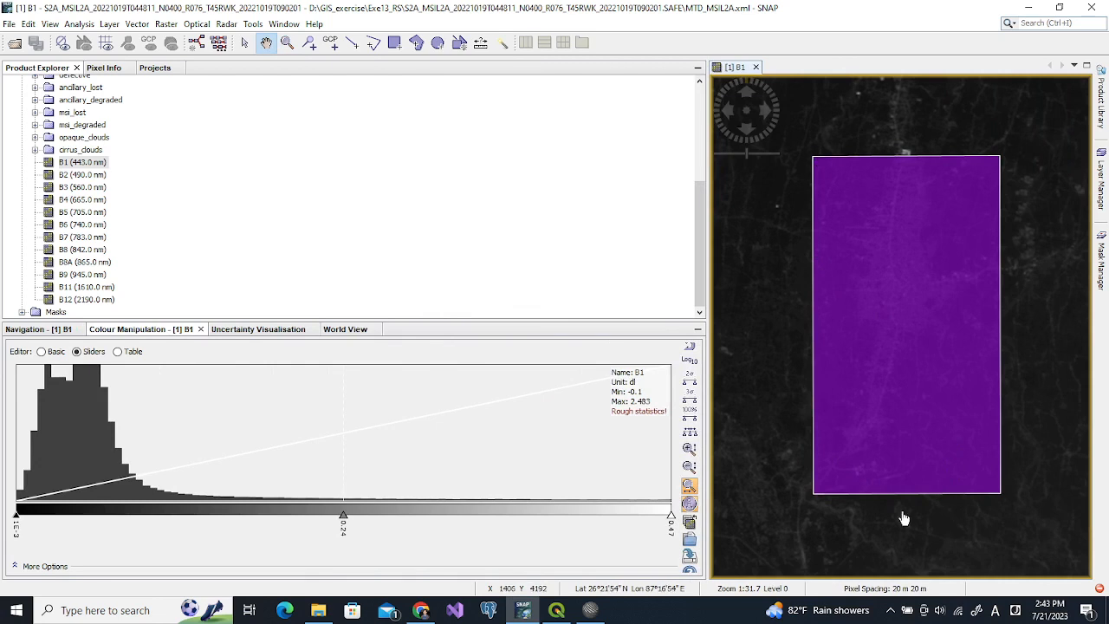
left_click(590, 610)
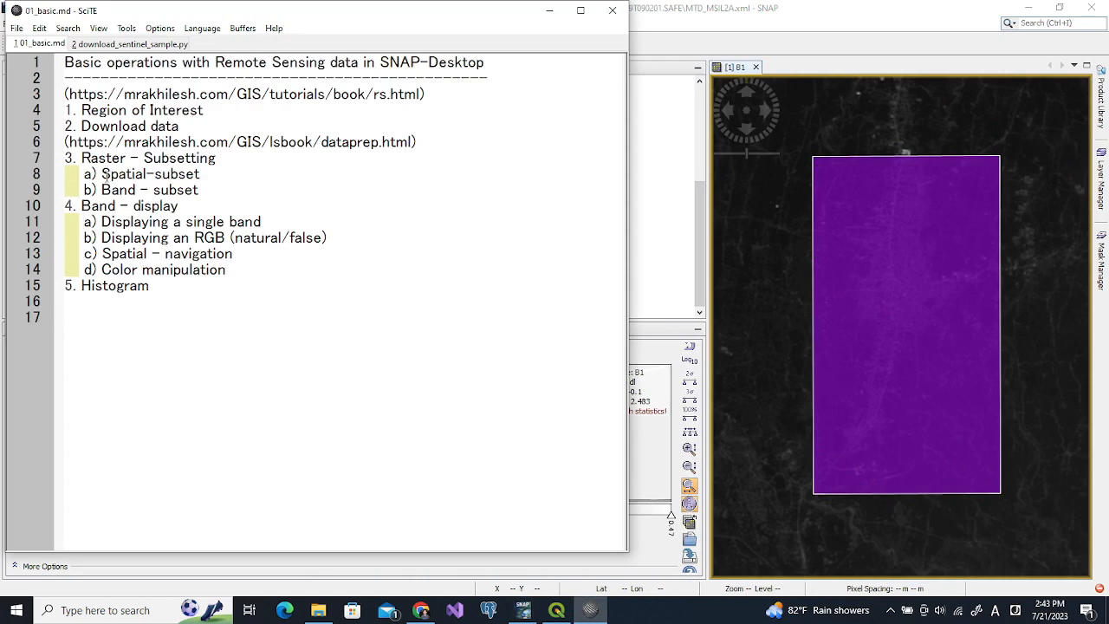
Highlight 'Spatial-subset' on line 8 of the SciTE outline and return to SNAP
left_click_drag(103, 173, 206, 179)
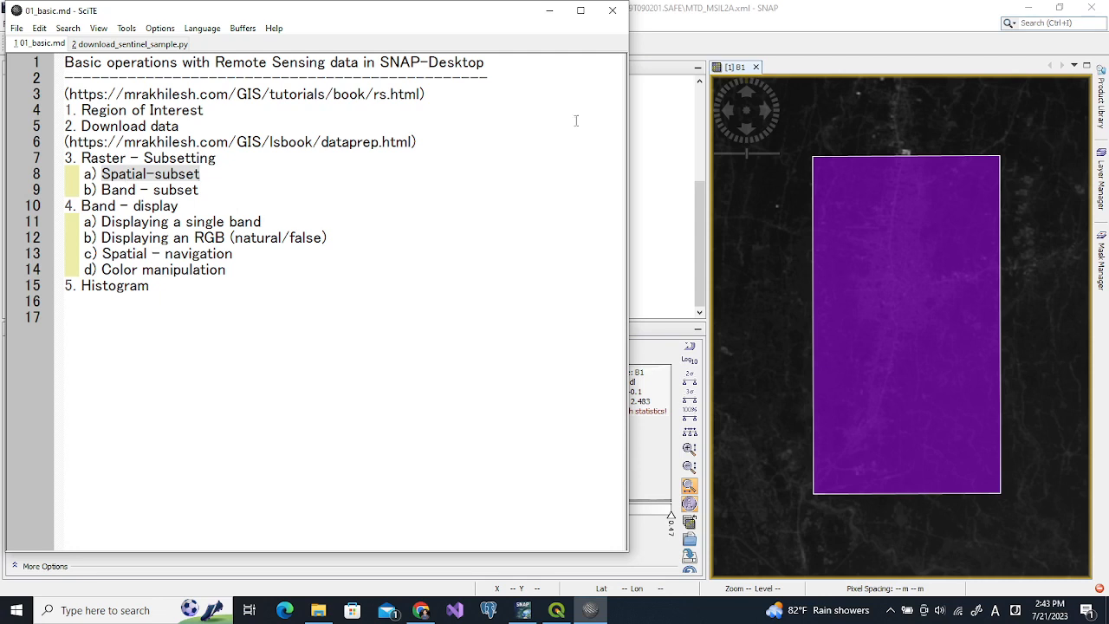
left_click(683, 30)
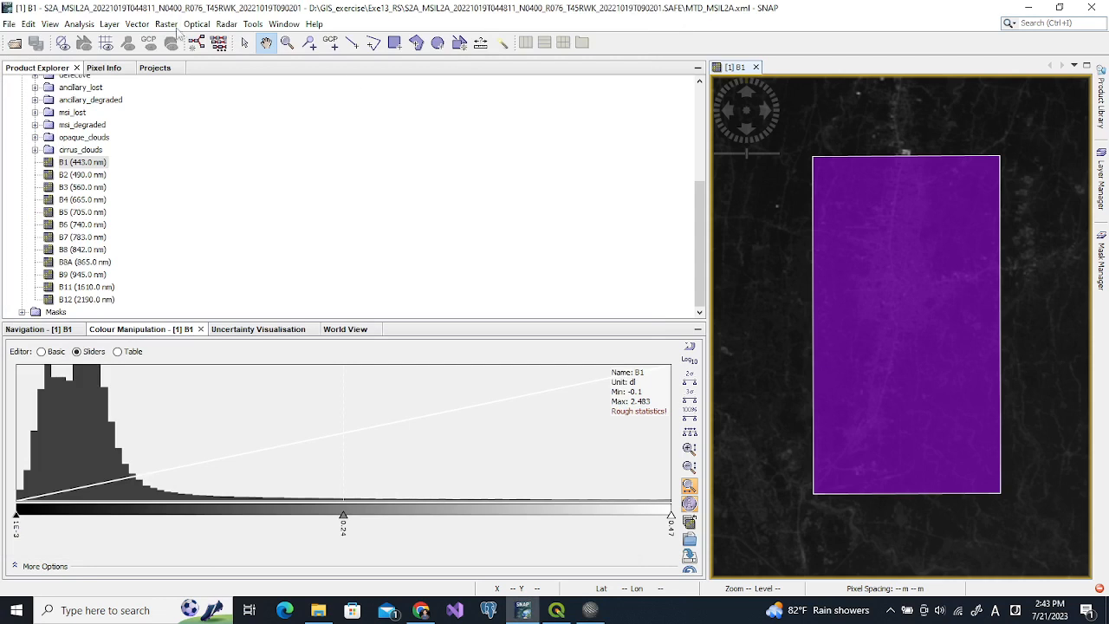
Open the Raster subset dialog and review the scene start and end Y values
left_click(173, 26)
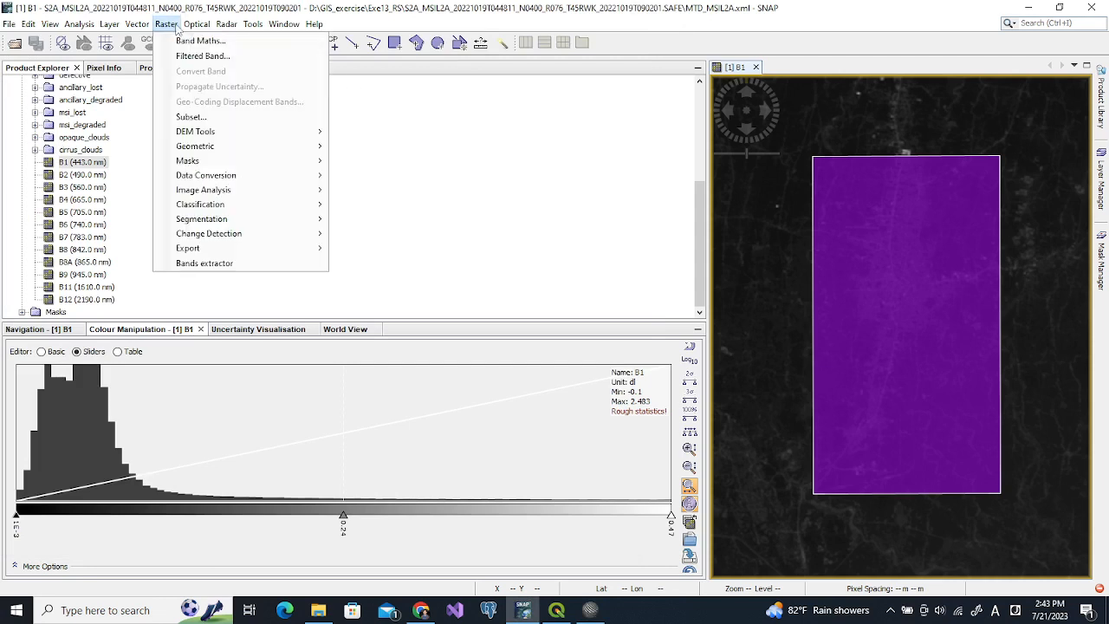
left_click(191, 118)
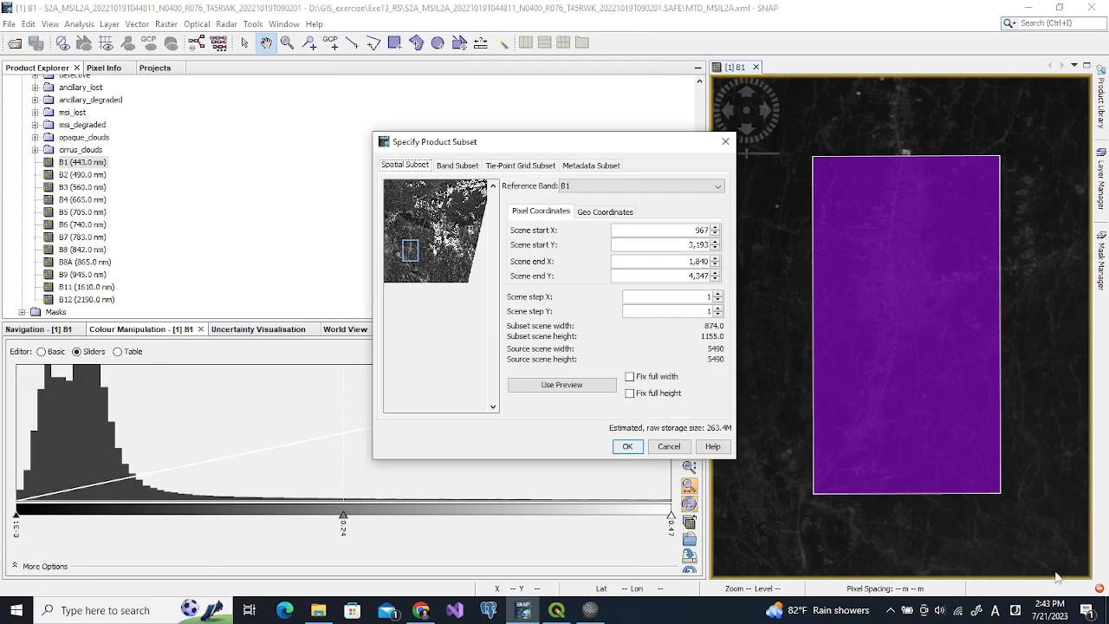
left_click(691, 244)
left_click(690, 276)
Try reference bands B2, B5 and B6, then settle on B1
left_click(578, 188)
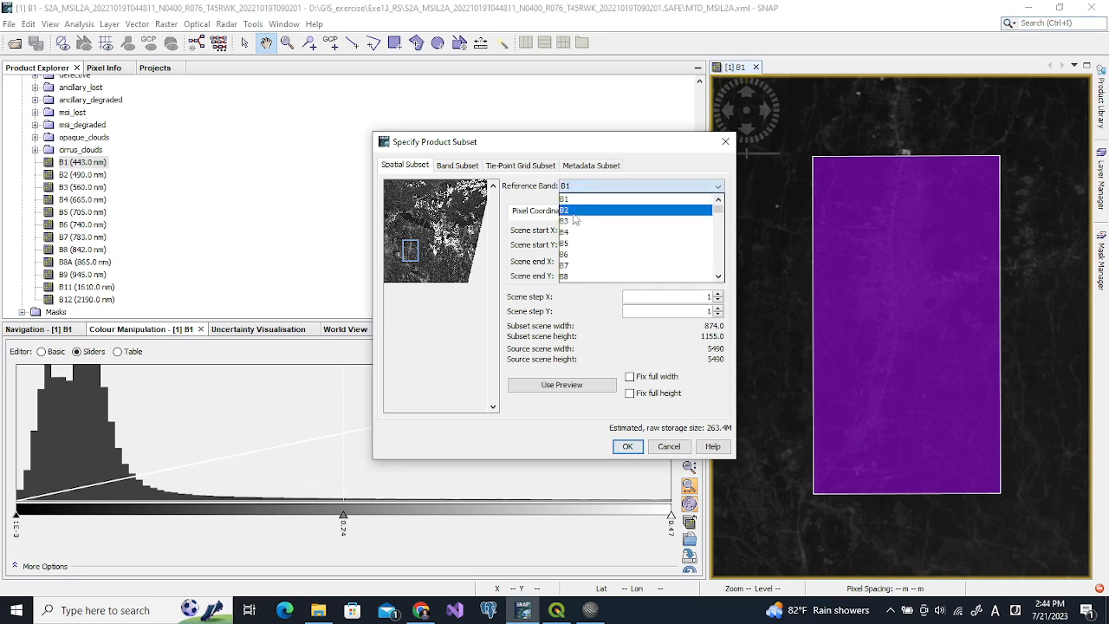
left_click(569, 210)
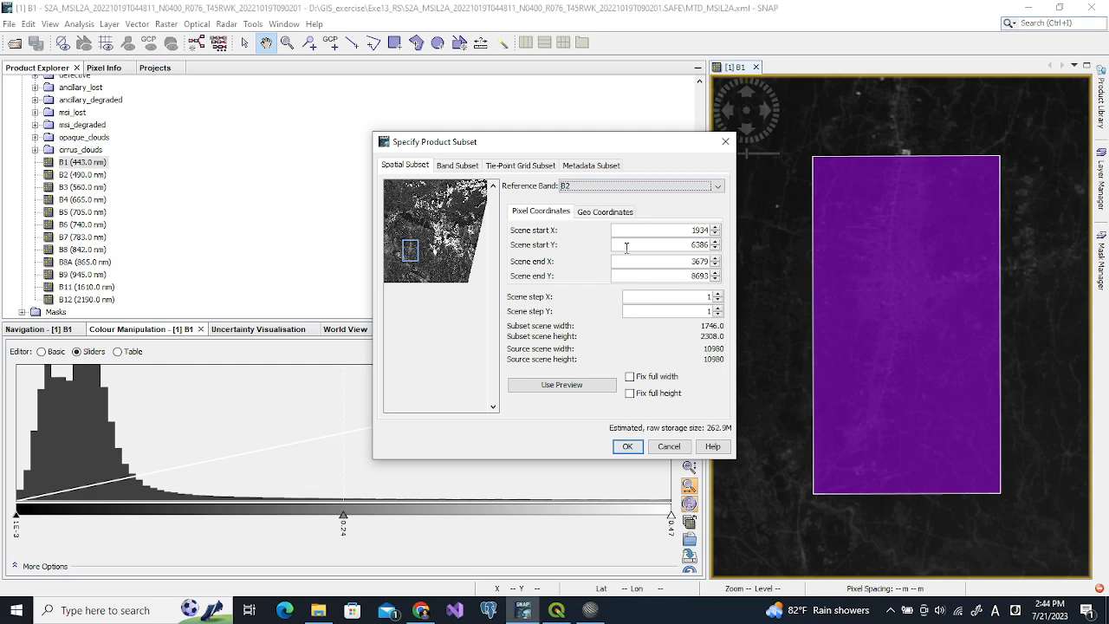
left_click(581, 188)
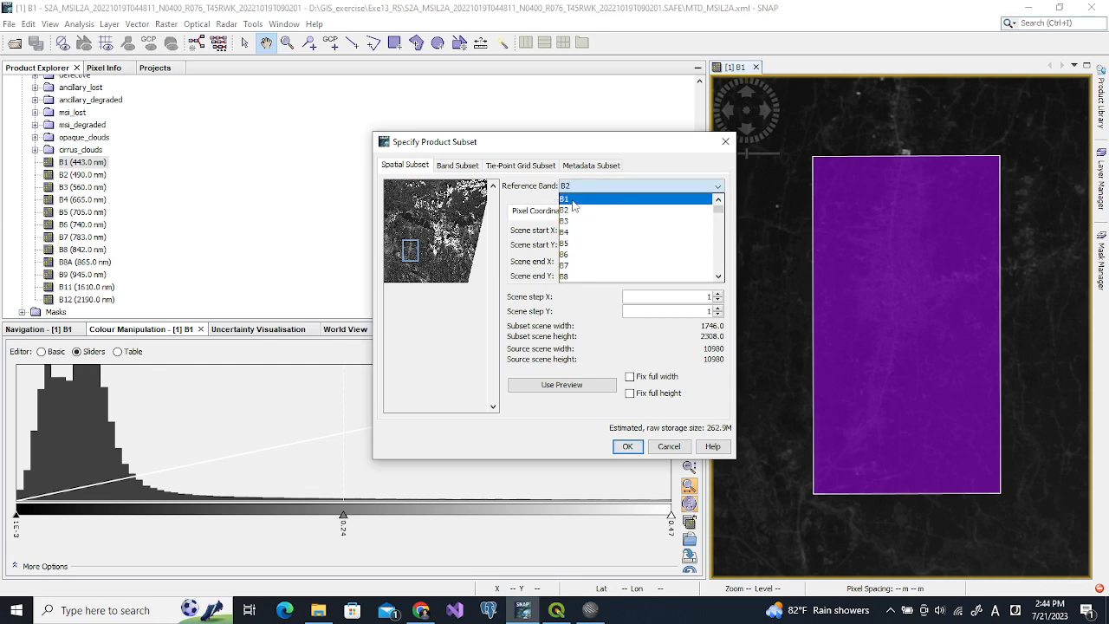
left_click(569, 247)
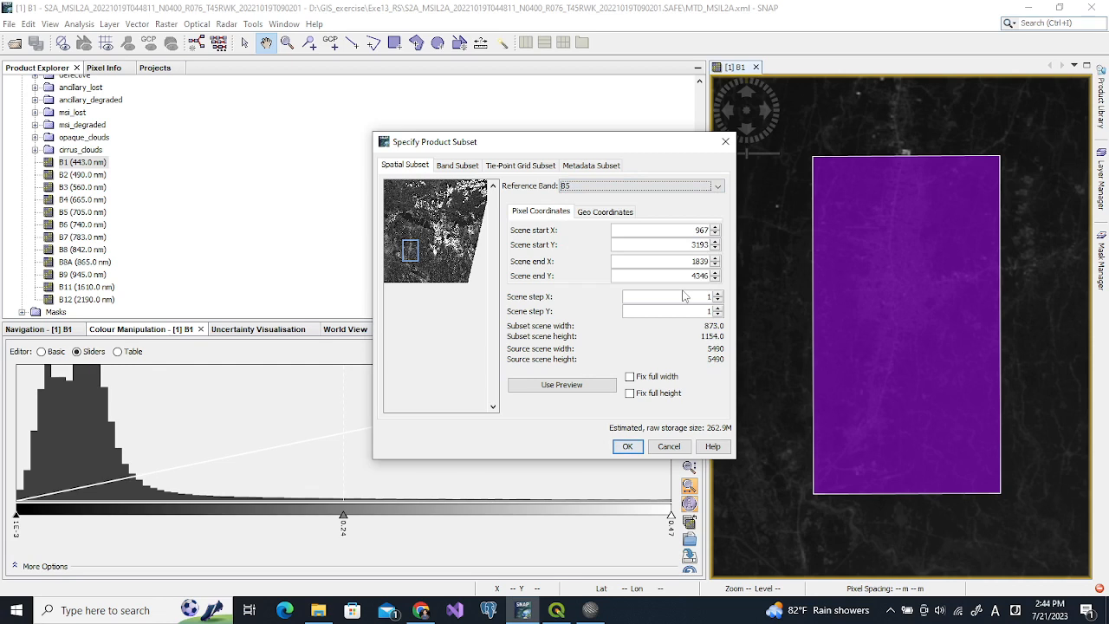
left_click(607, 186)
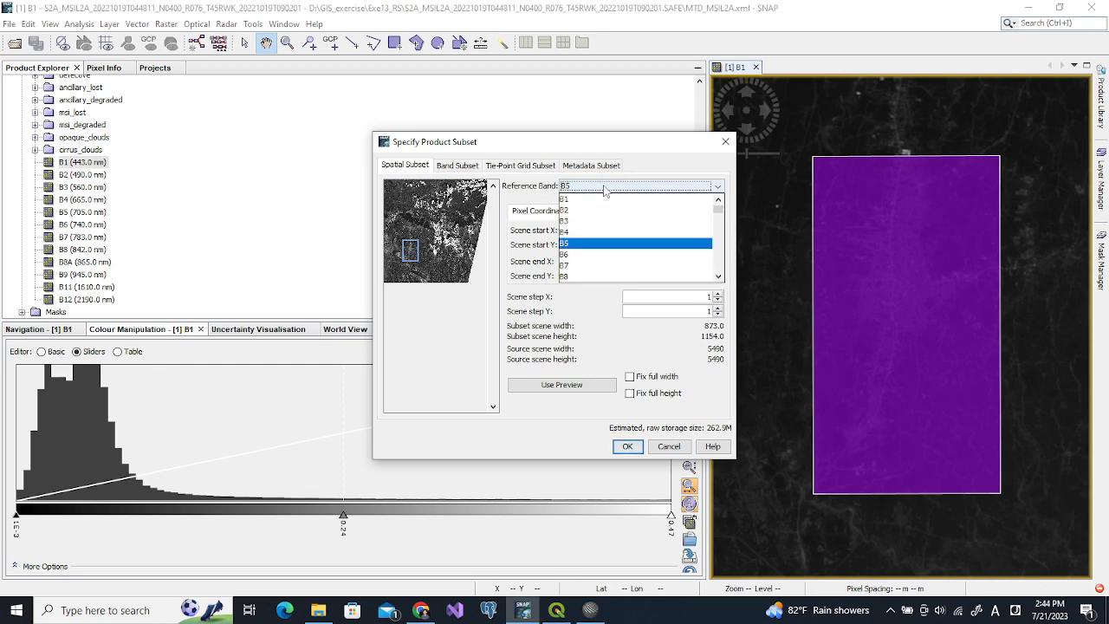
left_click(565, 255)
left_click(606, 189)
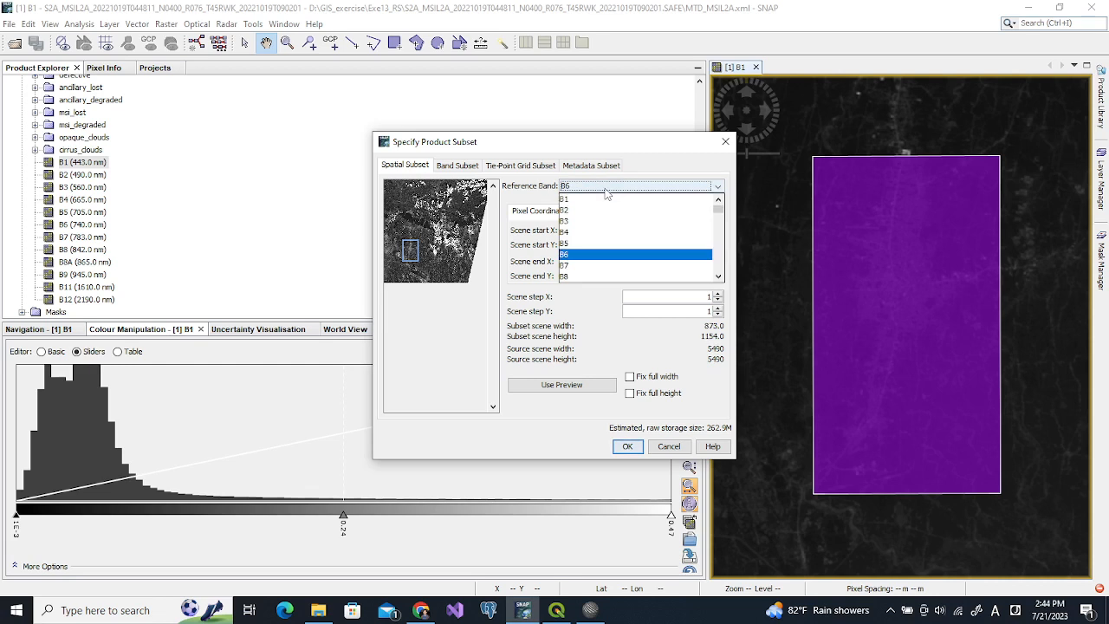
left_click(597, 199)
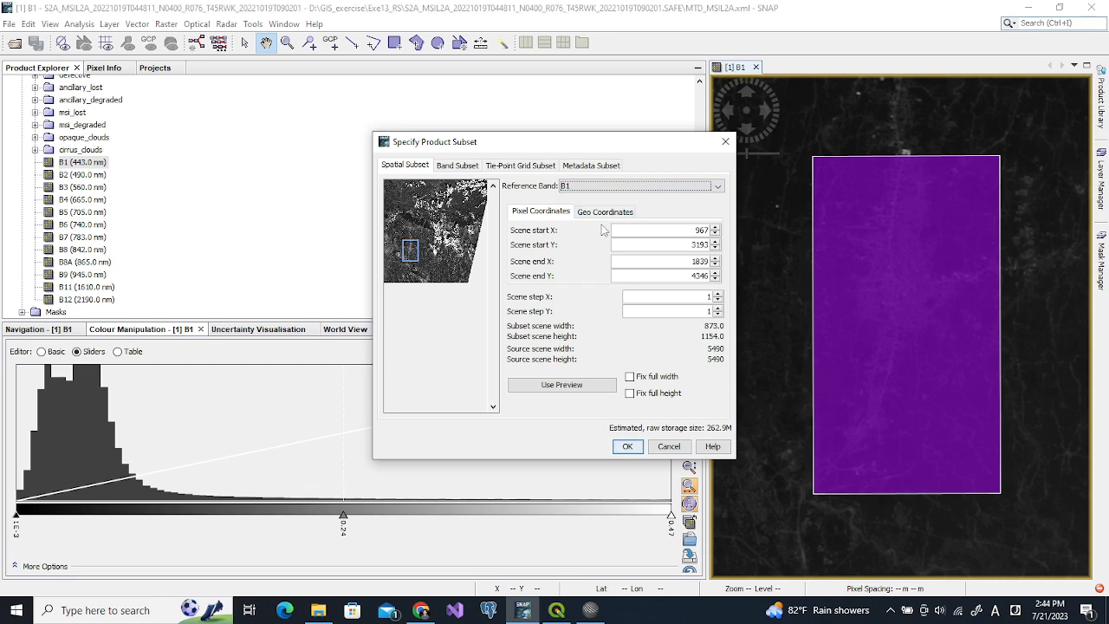
On the Band Subset tab, clear all bands and tick B2 through B6
left_click(452, 168)
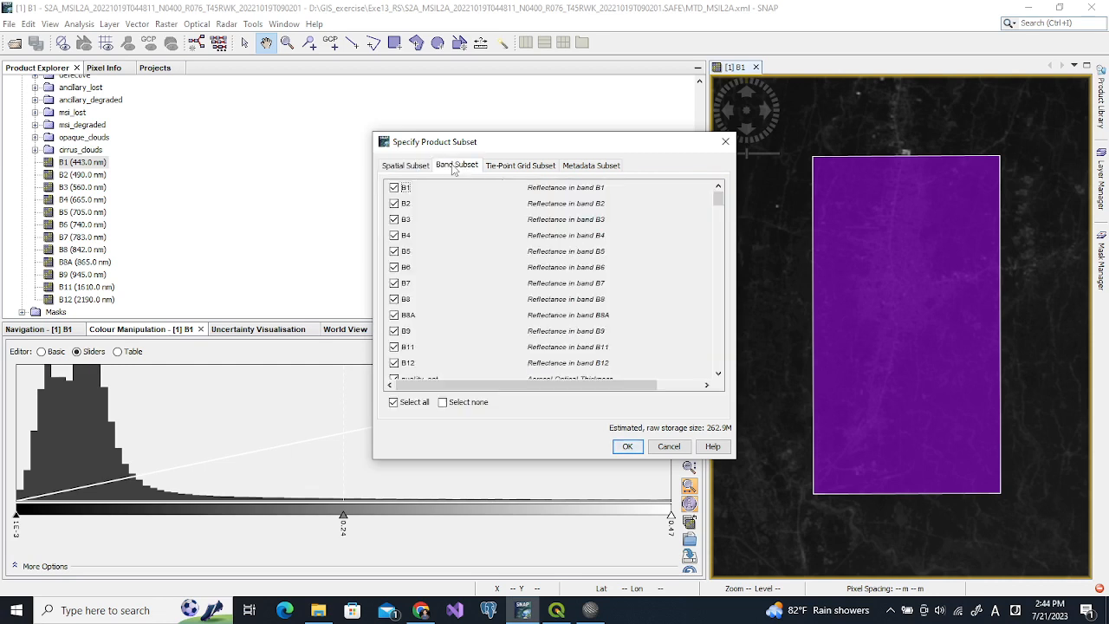
left_click(395, 188)
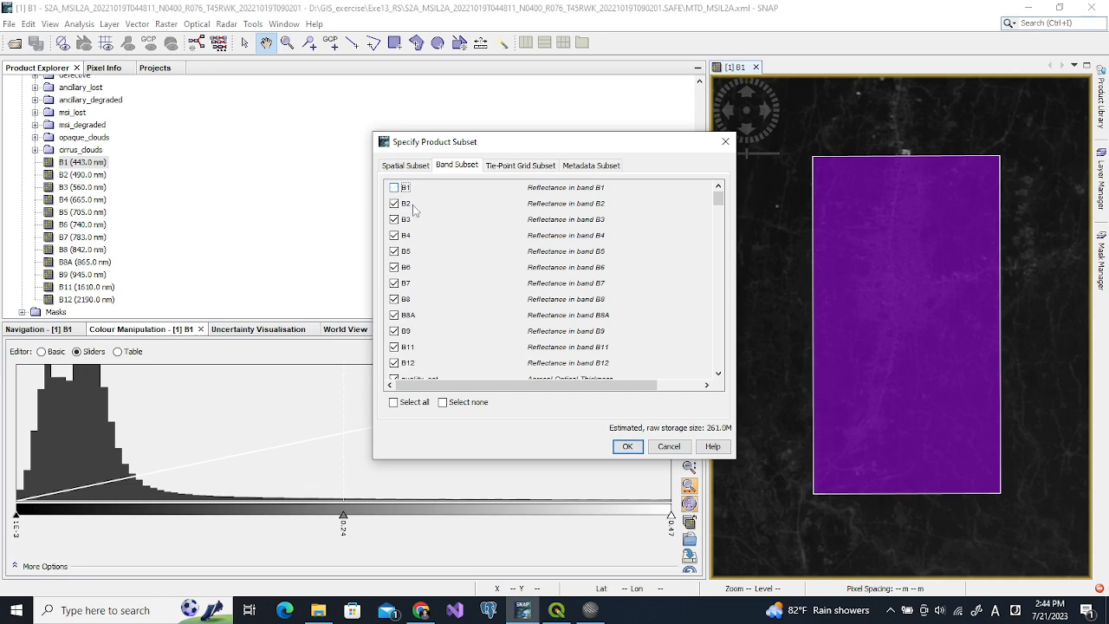
left_click(443, 403)
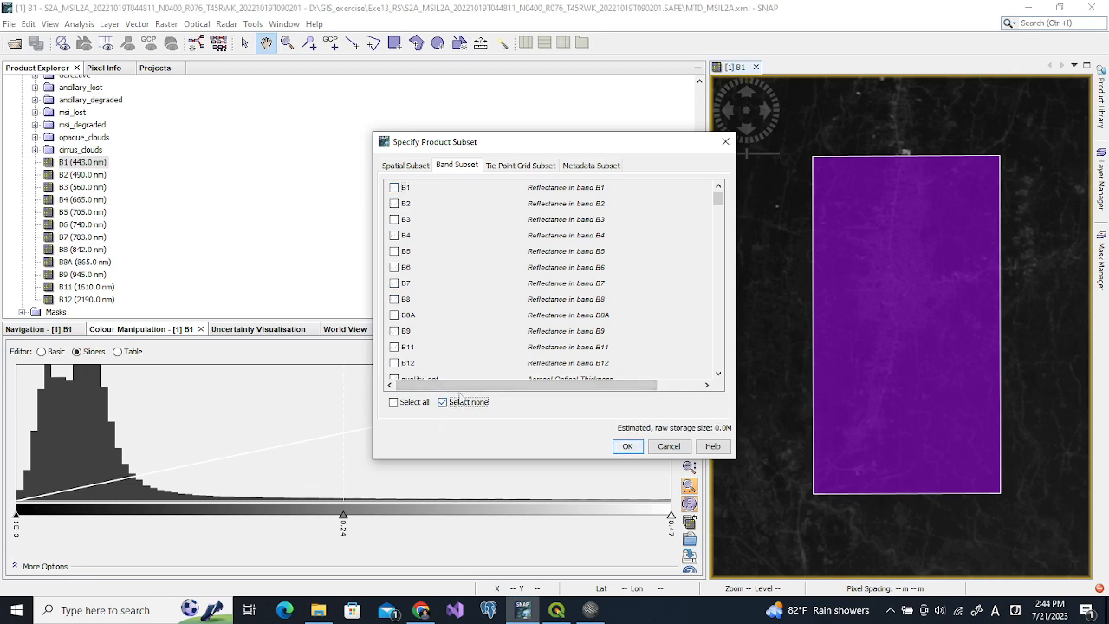
left_click(394, 203)
left_click(394, 219)
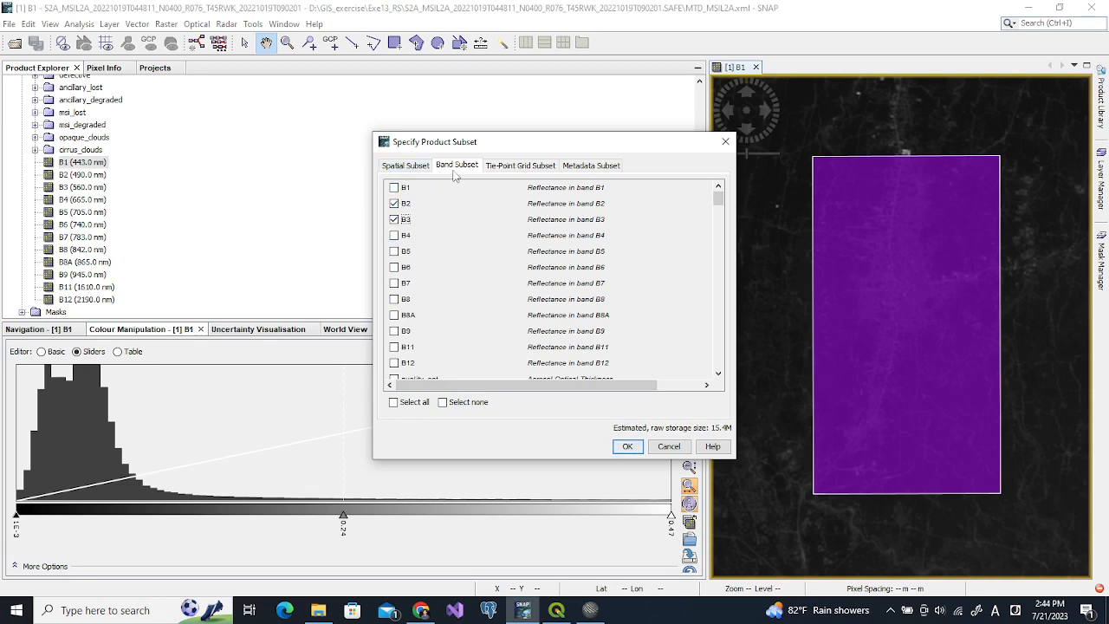
left_click(394, 235)
left_click(394, 252)
left_click(394, 267)
Add bands B8, B8A, B11 and B12 and create the subset
left_click(394, 299)
left_click(394, 316)
left_click(394, 346)
left_click(394, 362)
mouse_move(718, 199)
left_mouse_down()
mouse_move(716, 351)
mouse_move(718, 196)
left_mouse_up()
left_click(629, 446)
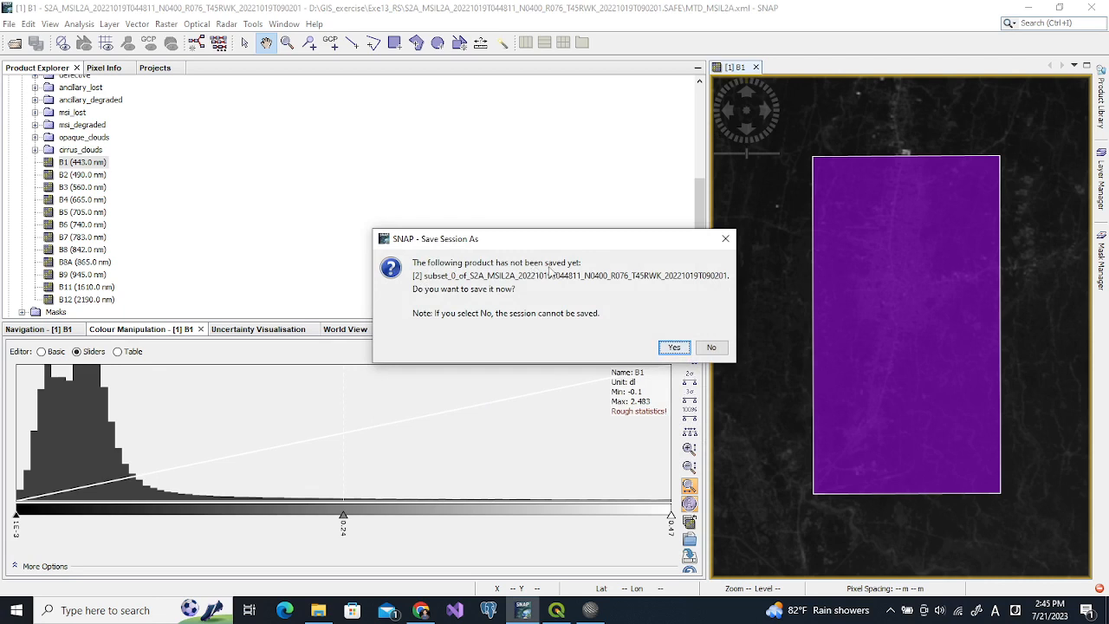
Agree to save the subset as BEAM-DIMAP into the Exe13_RS folder
left_click(675, 348)
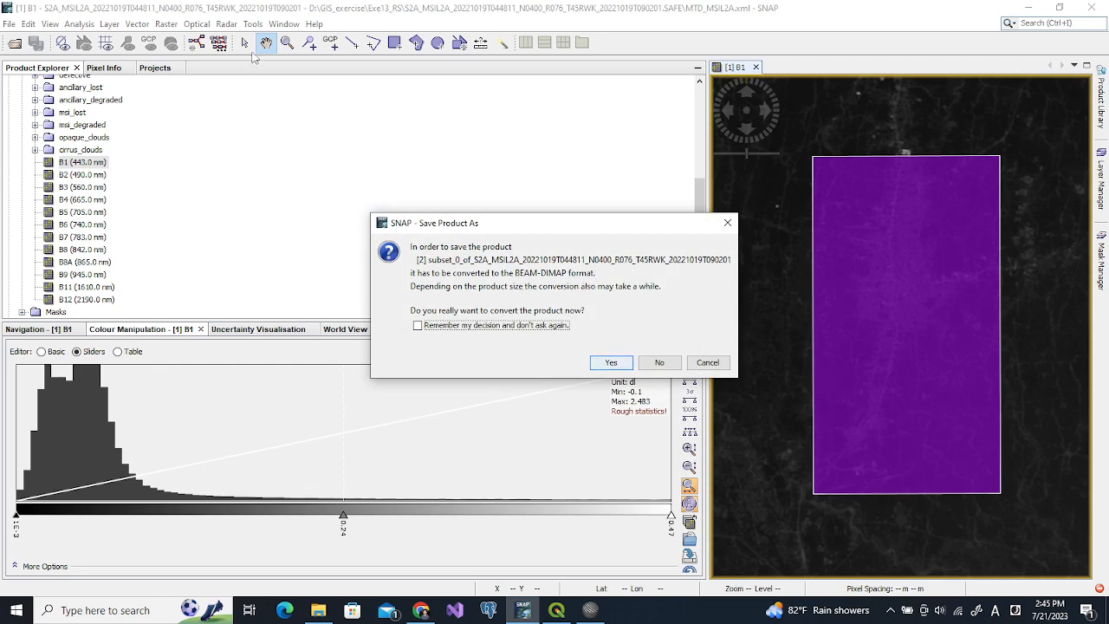
left_click(611, 363)
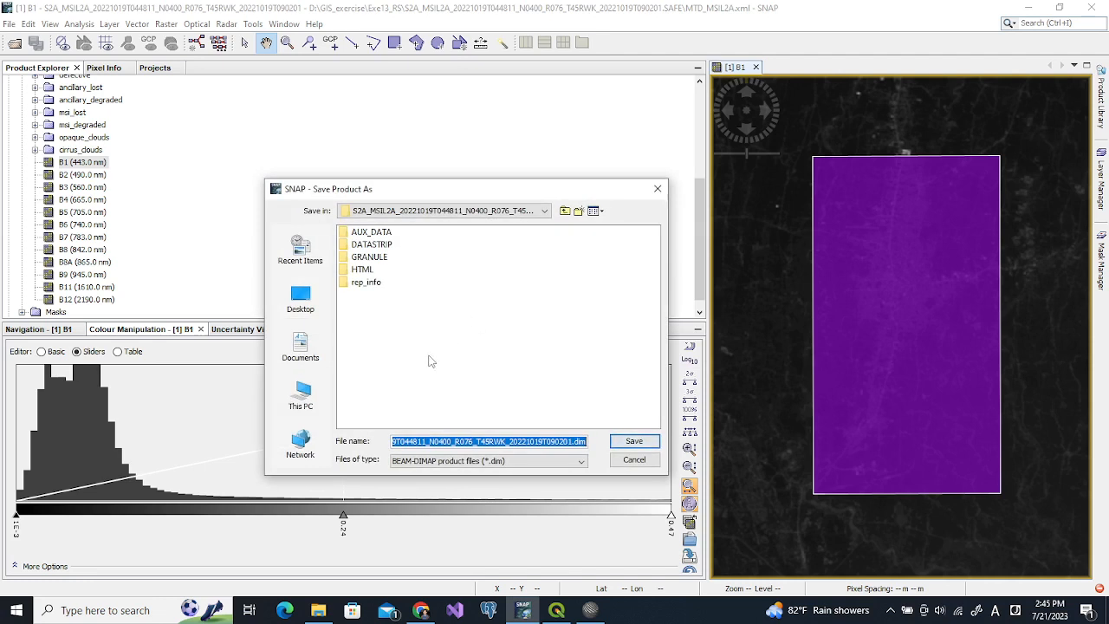
left_click(563, 211)
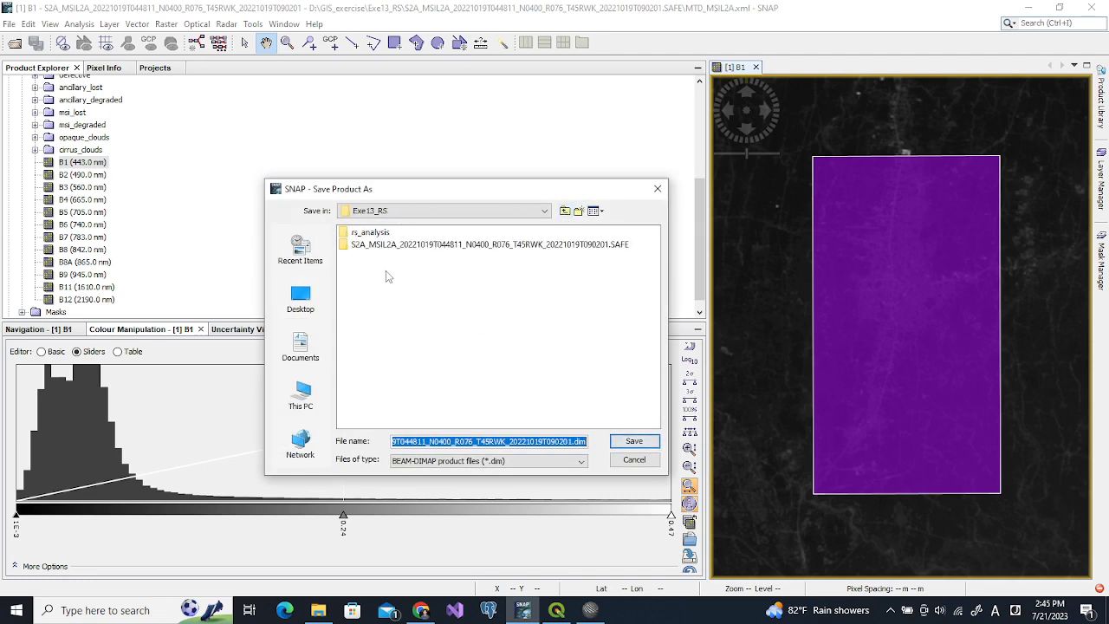
Shorten the file name to subset_20221019T044811.dim and save it
left_click(466, 443)
key("Home")
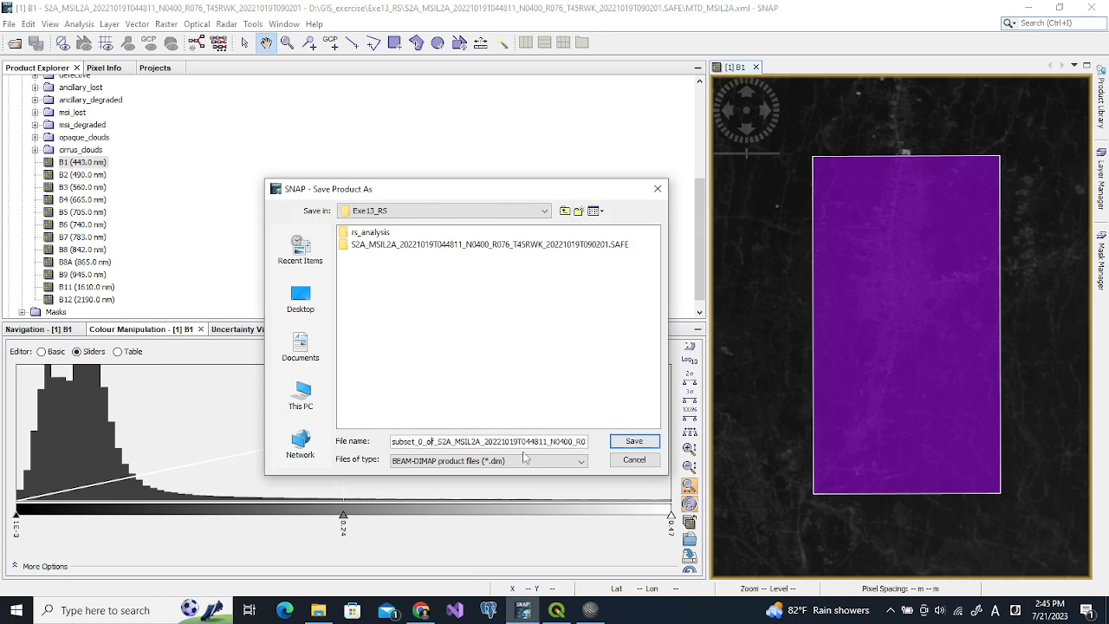
key("shift+Right")
key("shift+Right")
key("shift+Right")
key("shift+Right")
key("shift+Right")
key("shift+Right")
key("shift+Right")
key("shift+Right")
key("shift+Right")
key("shift+Right")
key("shift+Right")
key("shift+Right")
key("shift+Right")
key("shift+Right")
key("shift+Right")
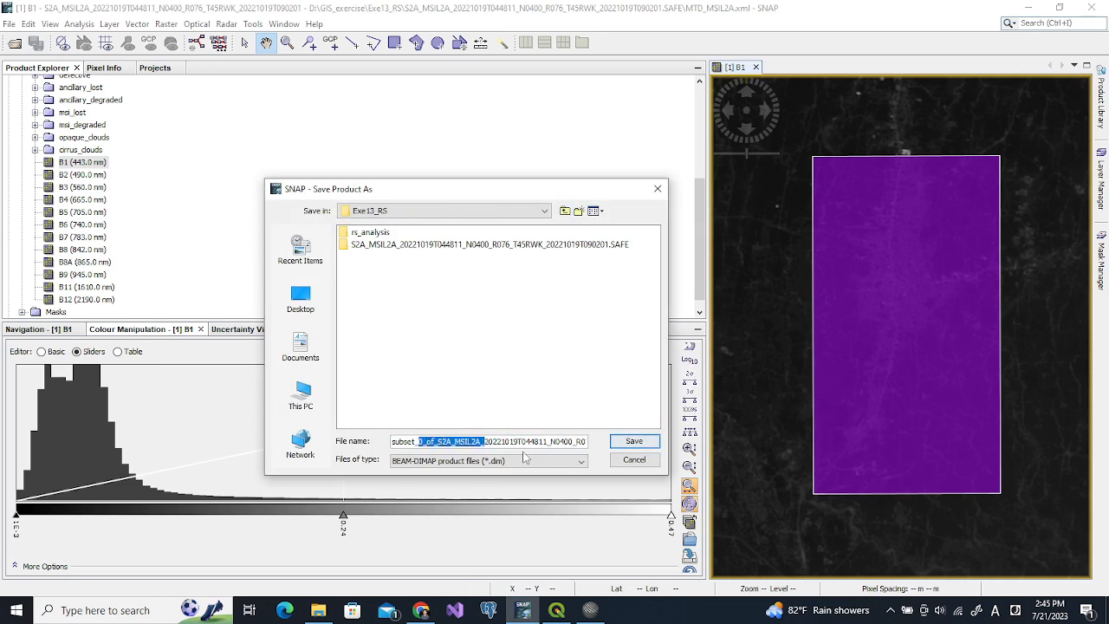
key("Delete")
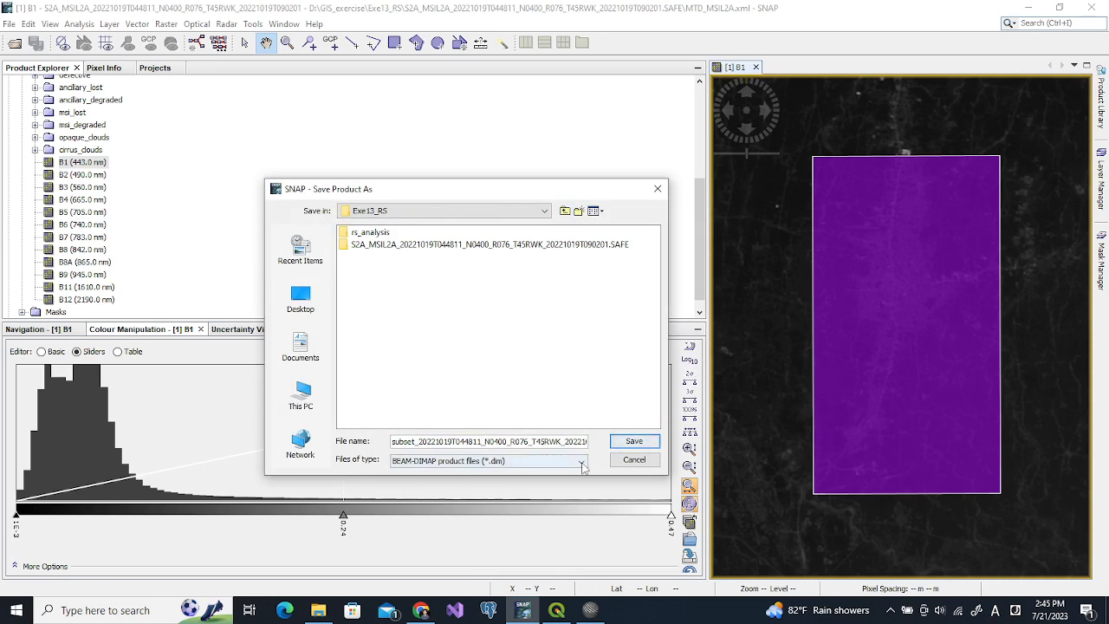
key("shift+End")
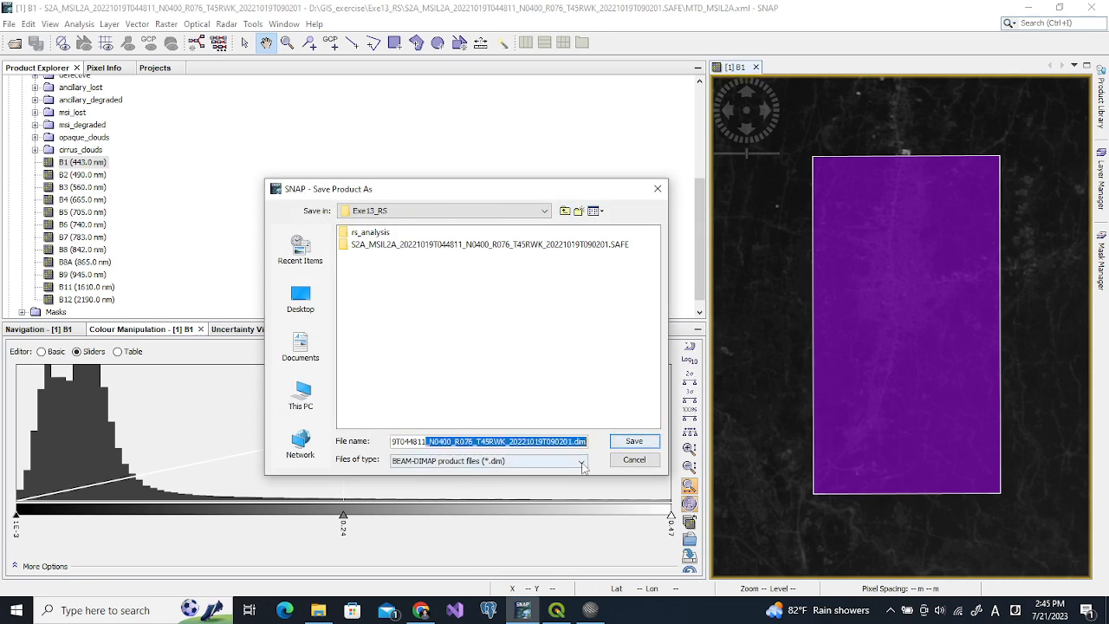
key("shift+Left")
key("shift+Left")
key("shift+Left")
key("BackSpace")
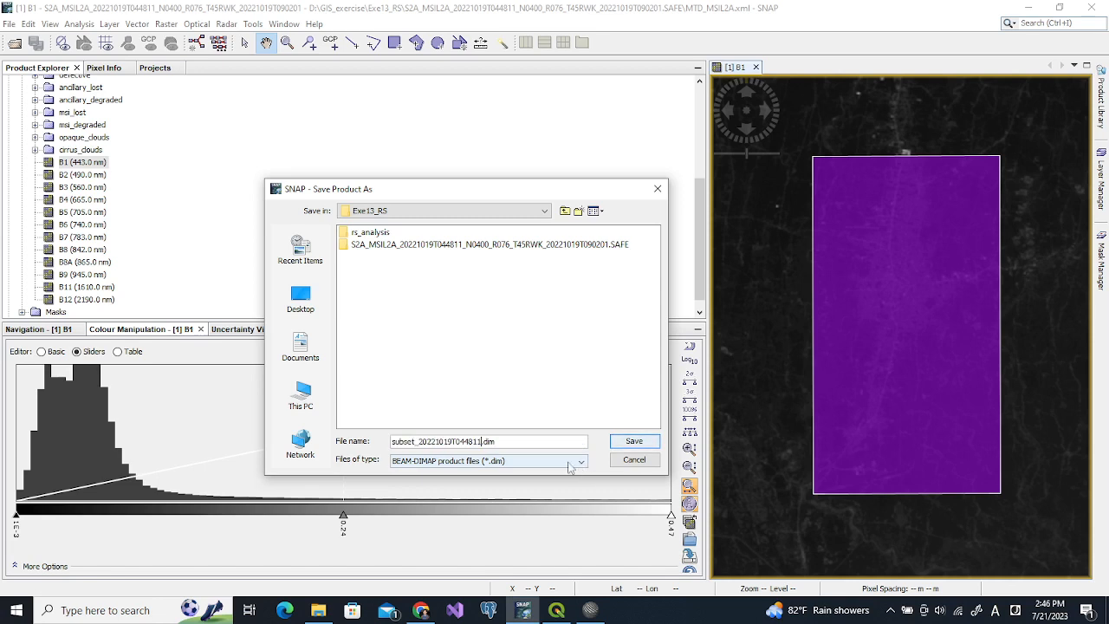
left_click(635, 442)
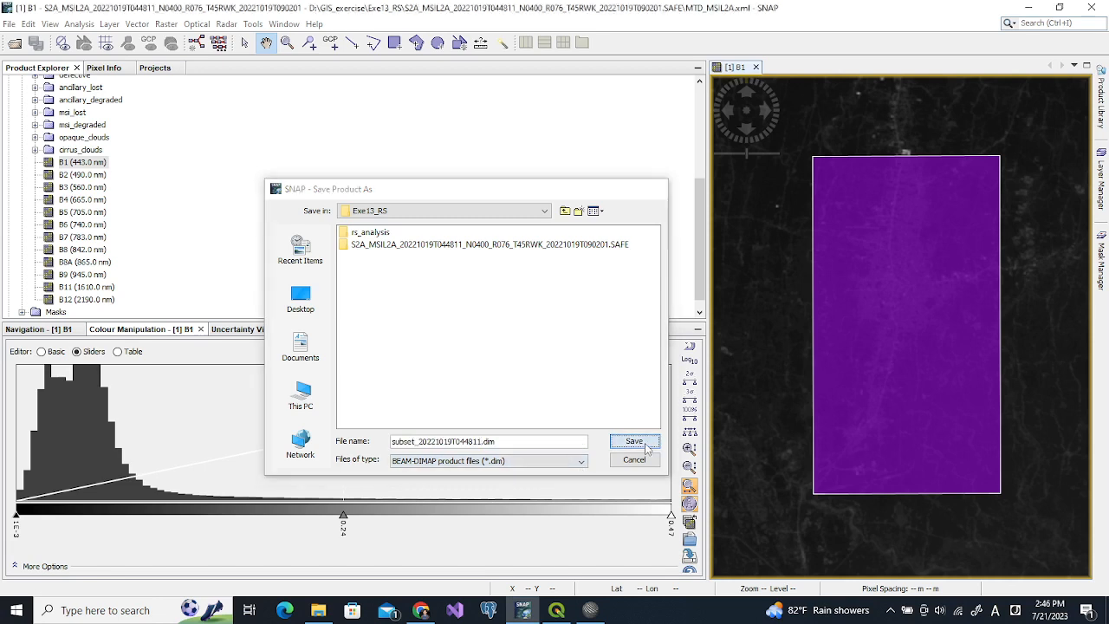
left_click(651, 354)
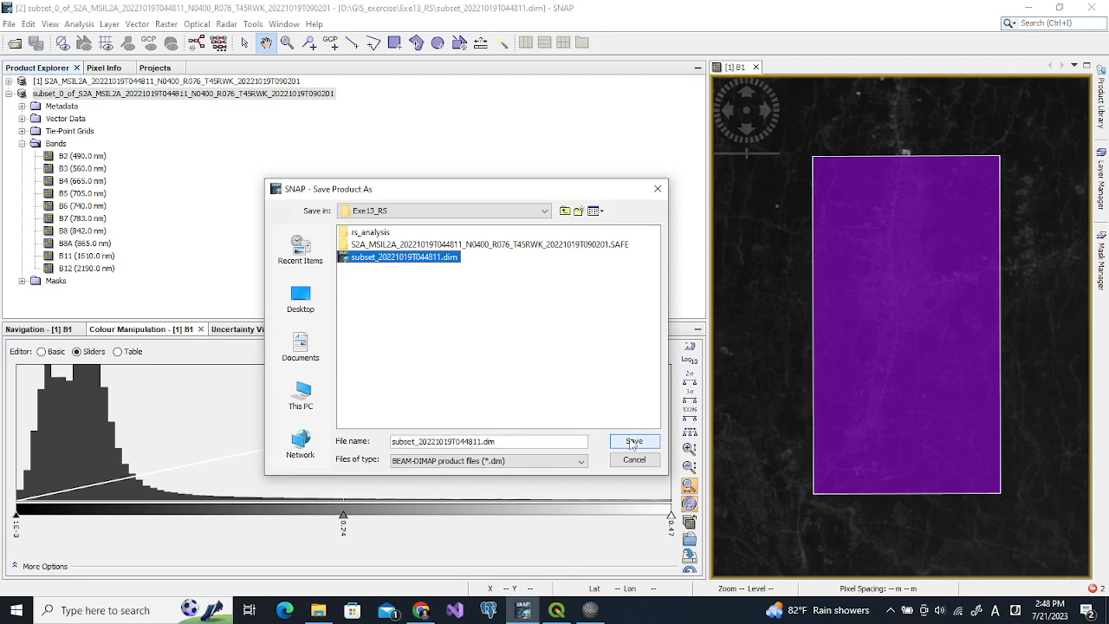
left_click(633, 443)
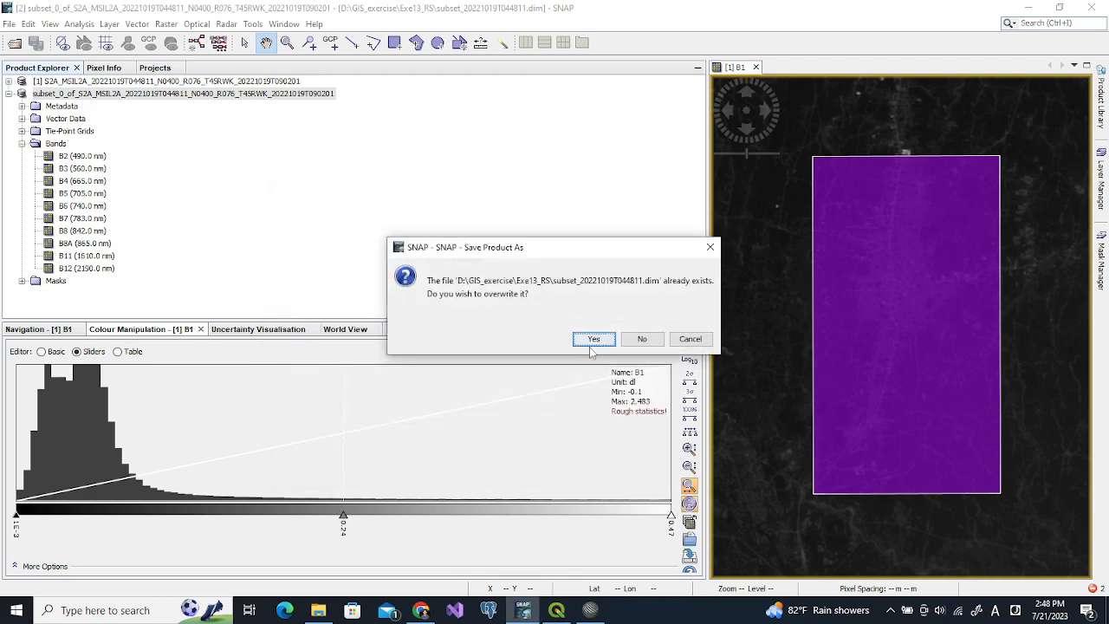
Confirm overwriting subset_20221019T044811.dim, then Close All Products without saving the original scene
left_click(593, 340)
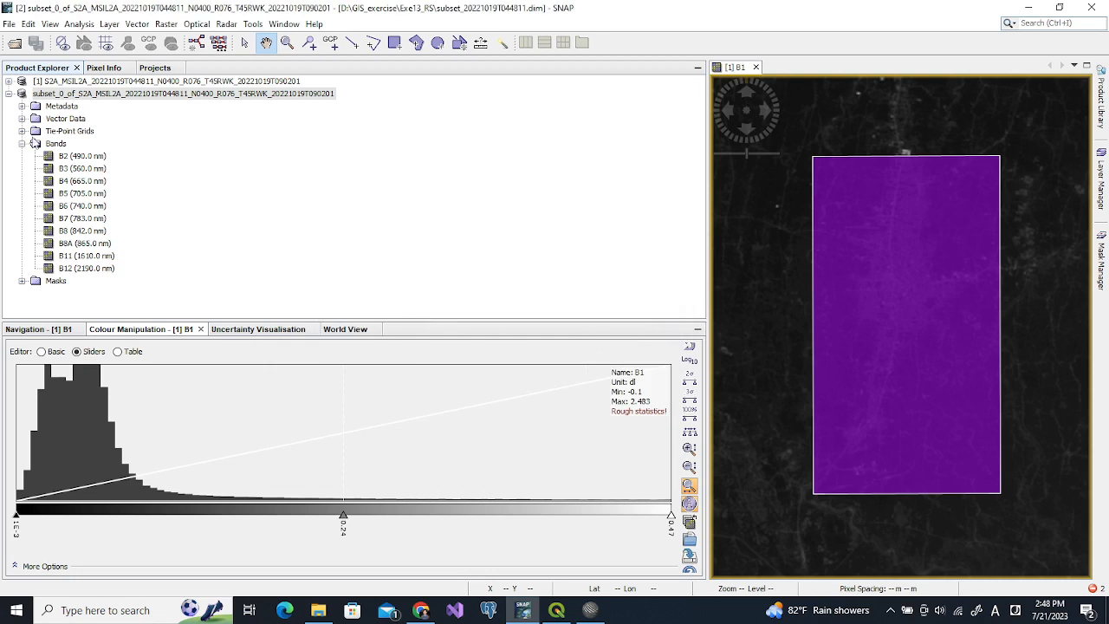
left_click(8, 93)
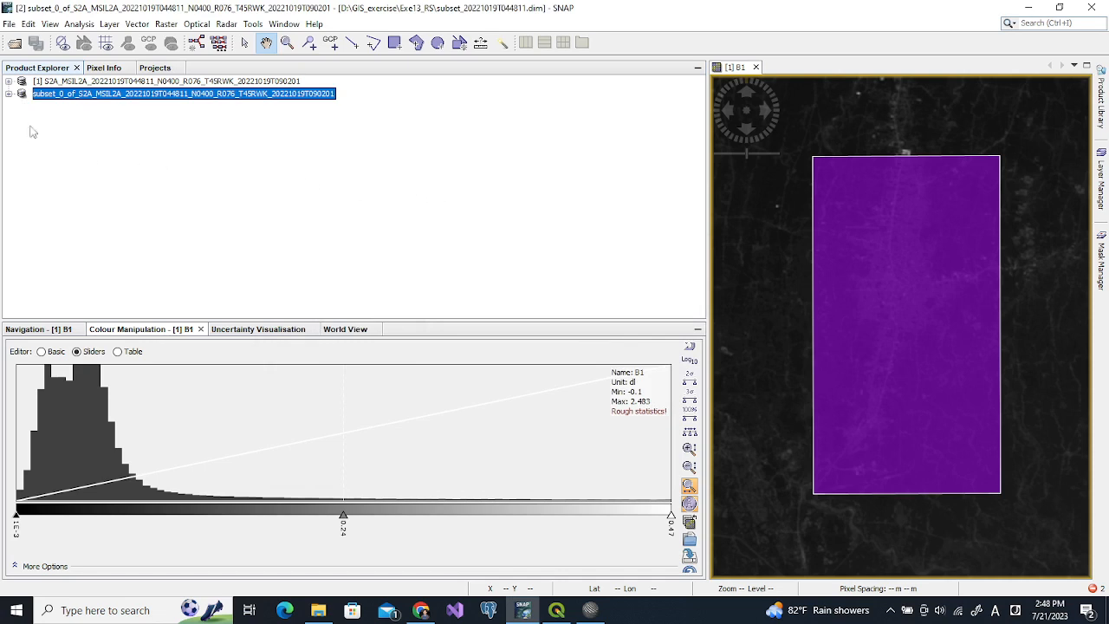
left_click(10, 24)
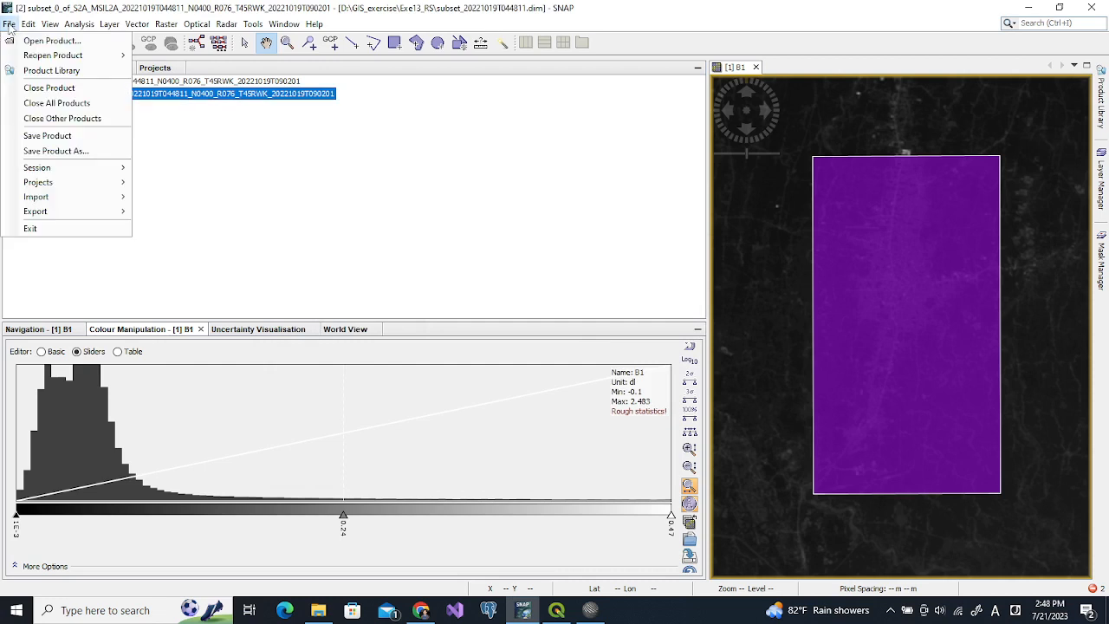
left_click(76, 105)
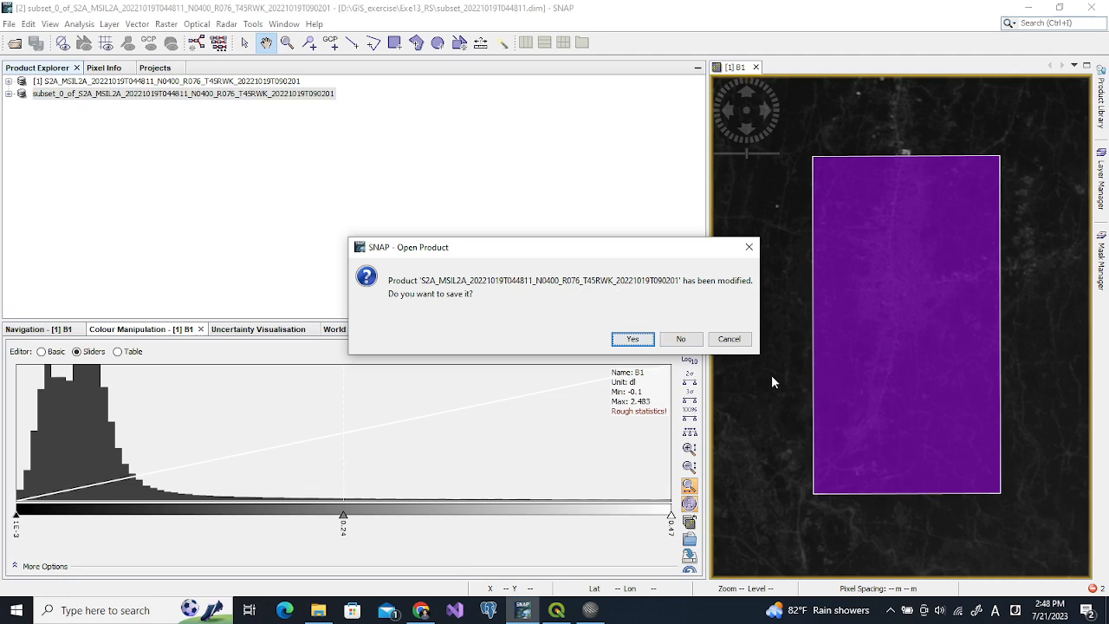
left_click(688, 343)
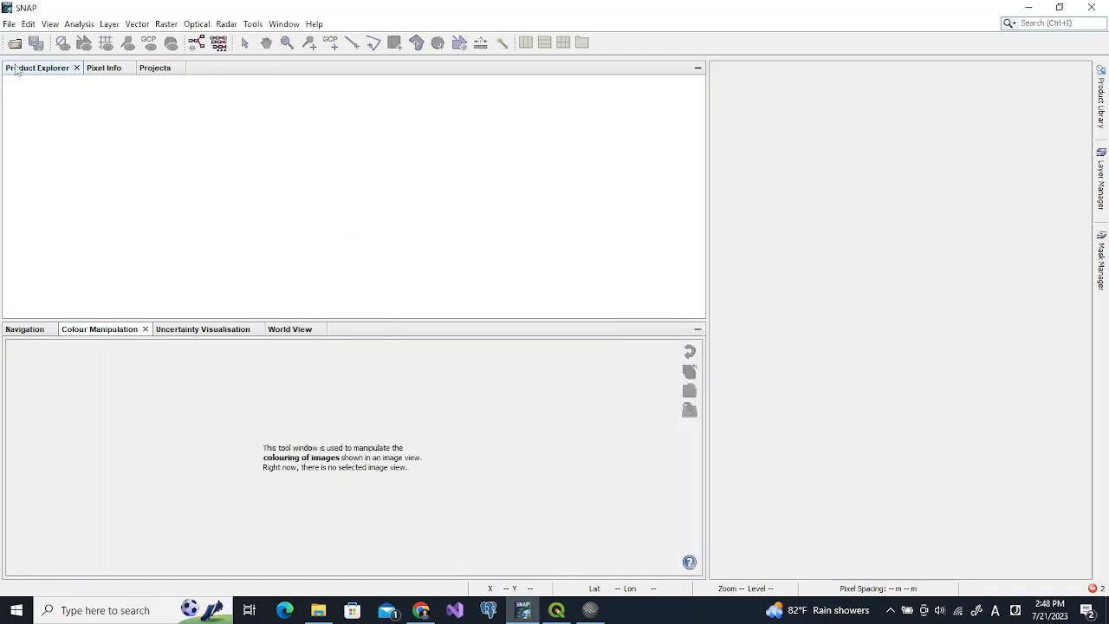
Open the saved subset_20221019T044811.dim product
left_click(15, 43)
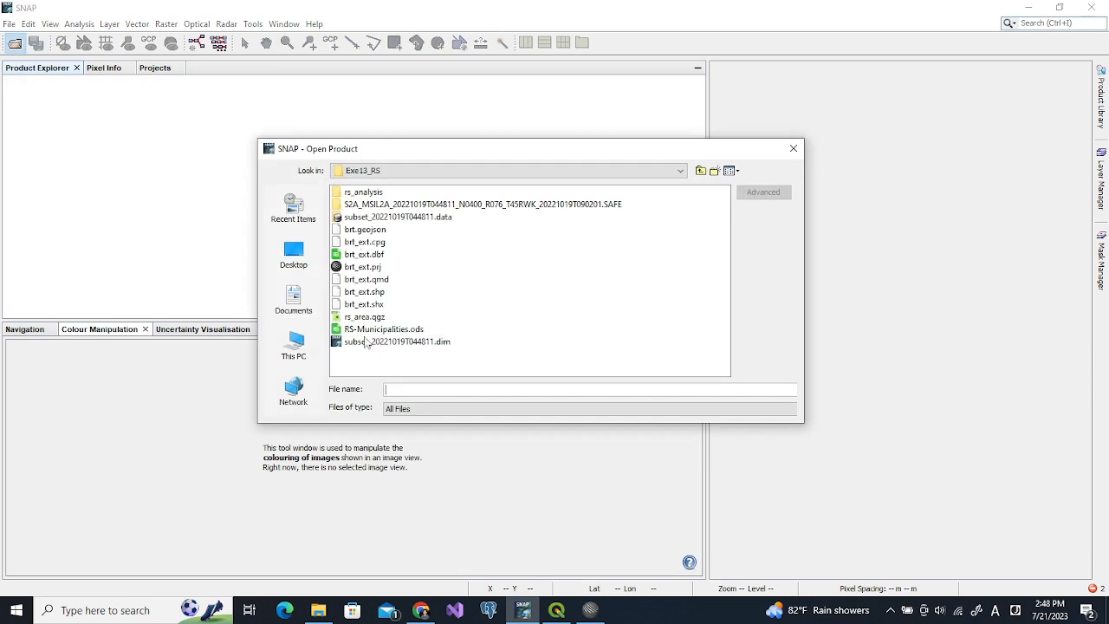
left_click(338, 345)
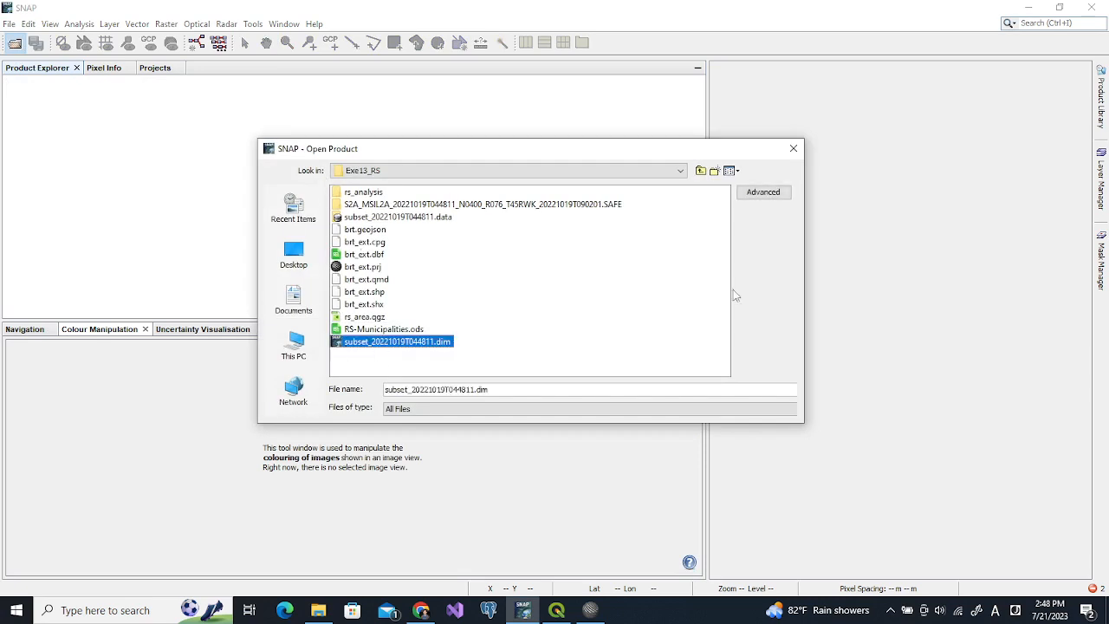
double_click(335, 345)
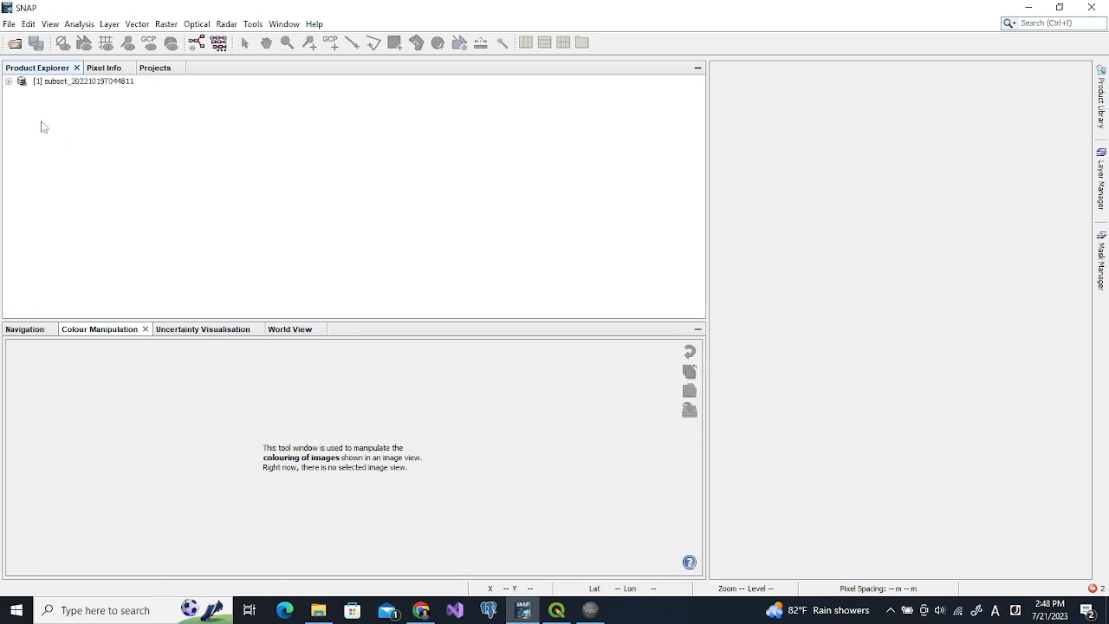
Open band B2 as an image, widen its view and pan it toward the centre
left_click(9, 82)
left_click(21, 130)
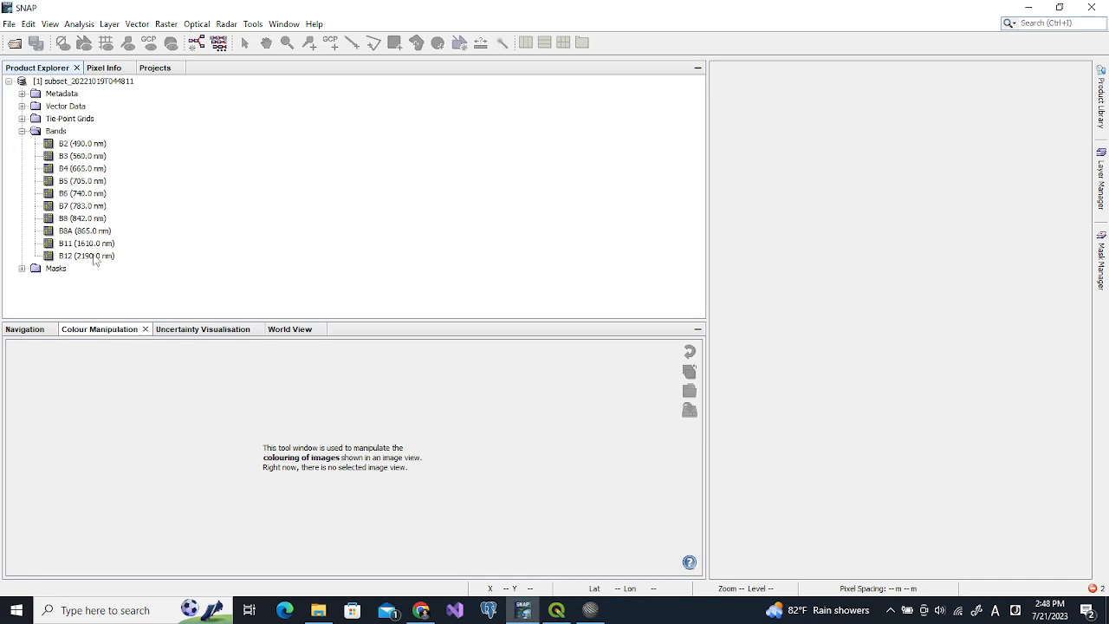
double_click(52, 146)
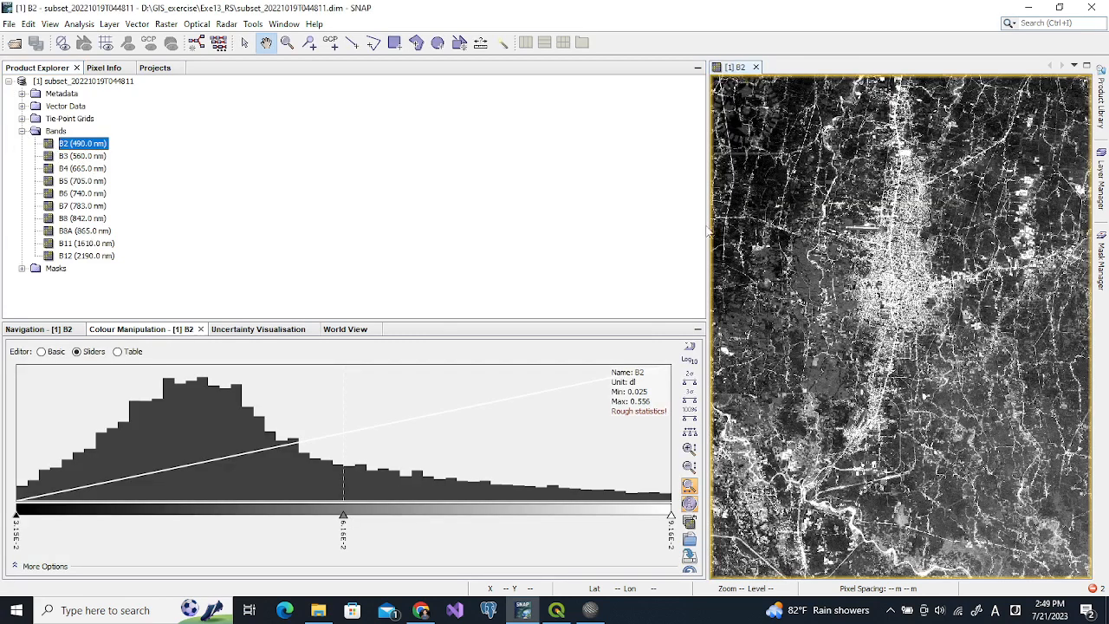
left_click_drag(706, 222, 239, 251)
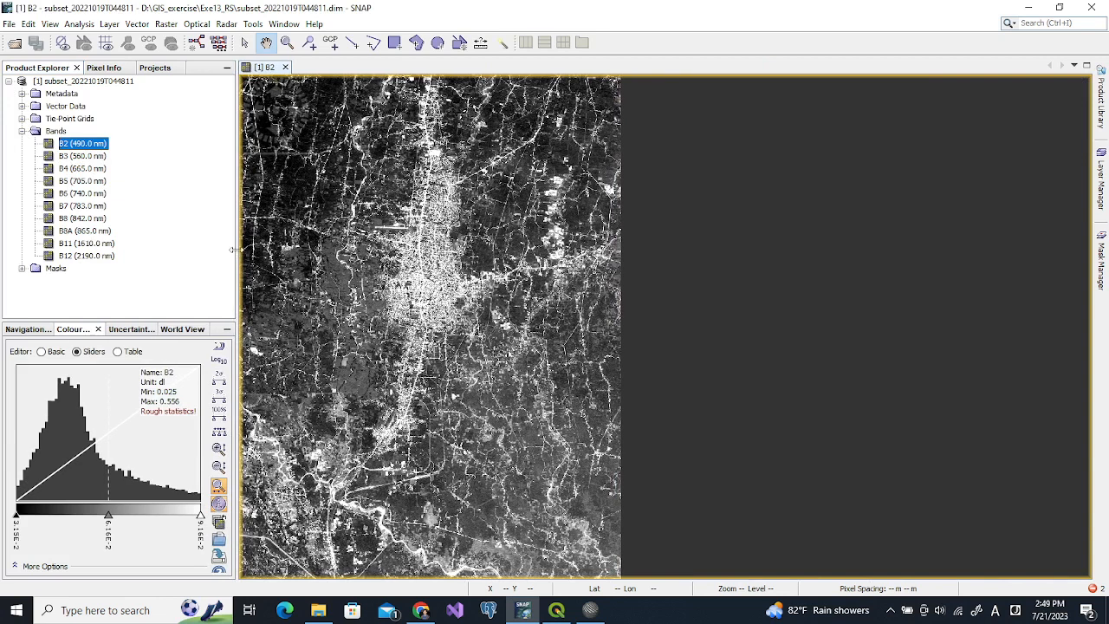
left_click_drag(495, 286, 703, 280)
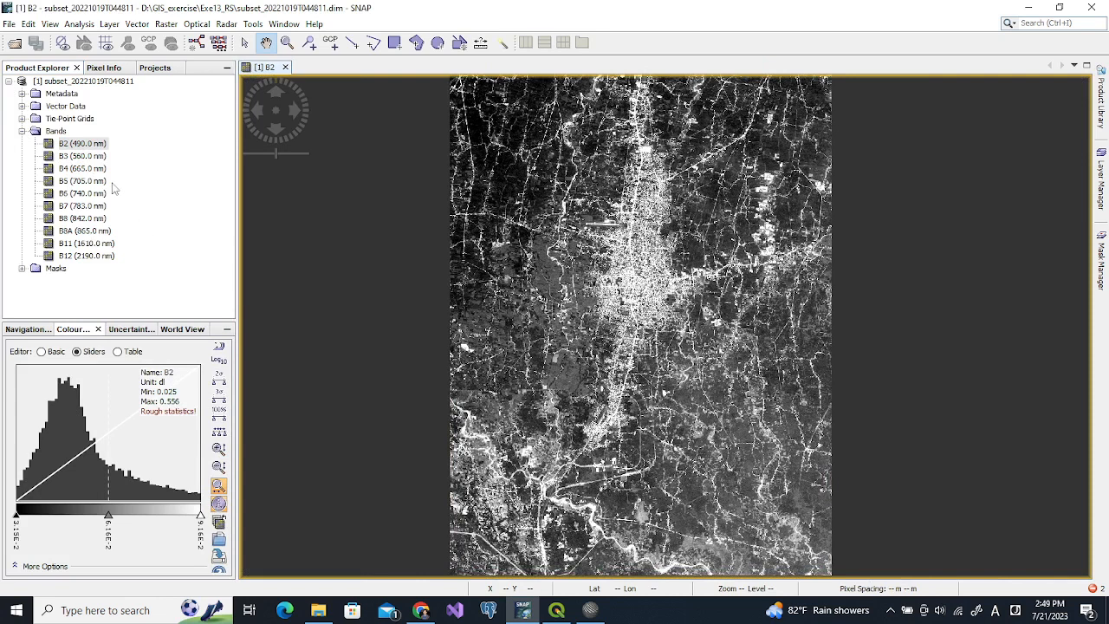
Import the brt_ext.shp ESRI shapefile over the B2 image and show the Layer Manager
left_click(131, 24)
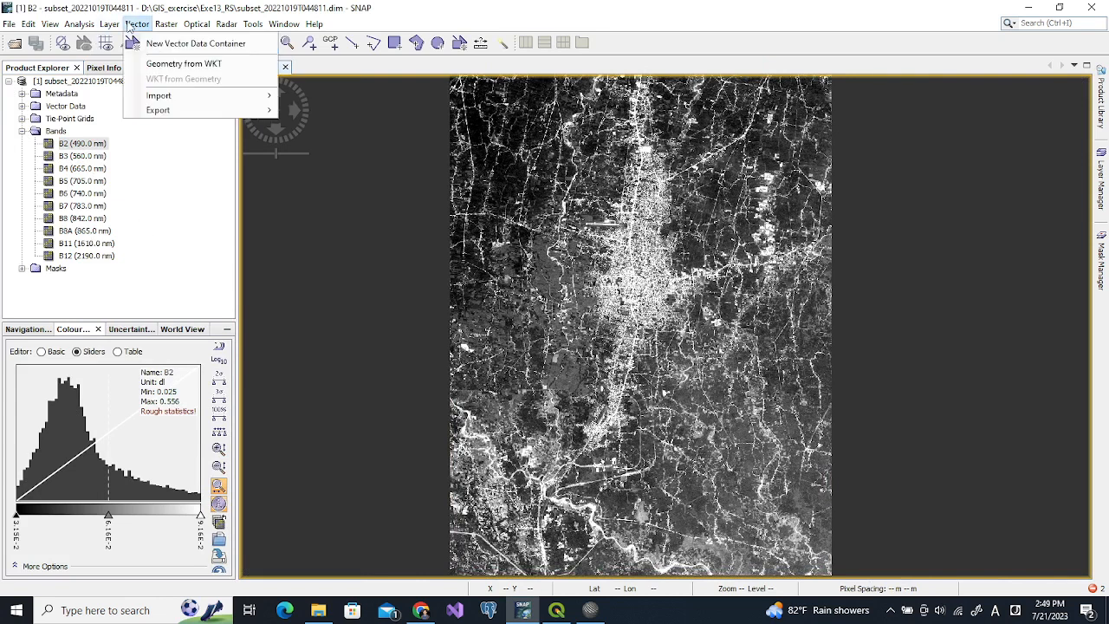
mouse_move(173, 99)
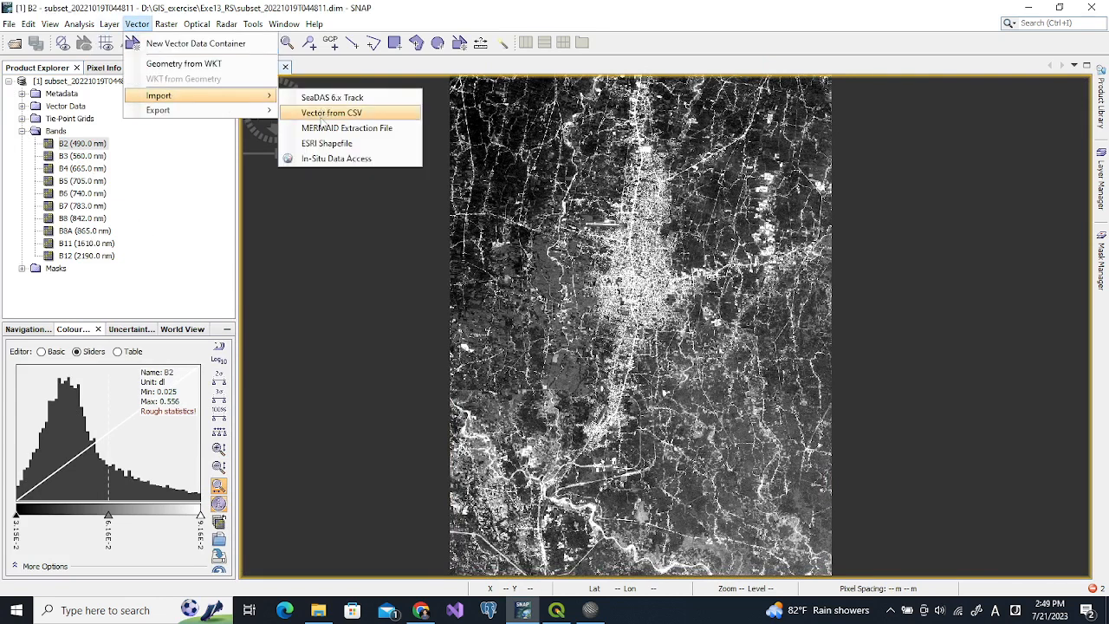
left_click(325, 144)
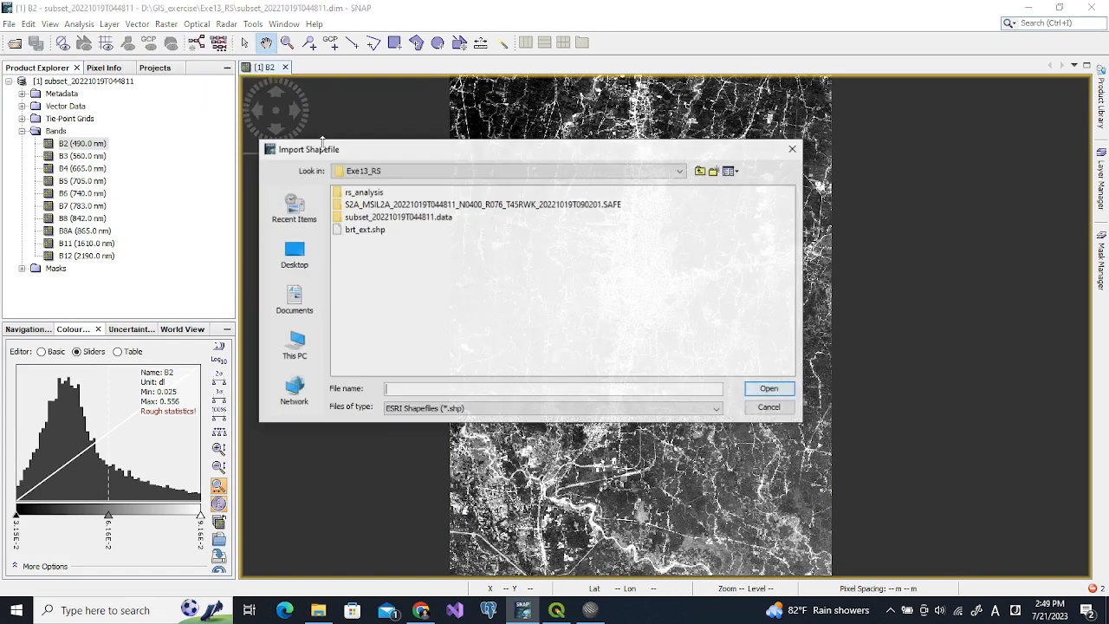
left_click(355, 229)
left_click(769, 389)
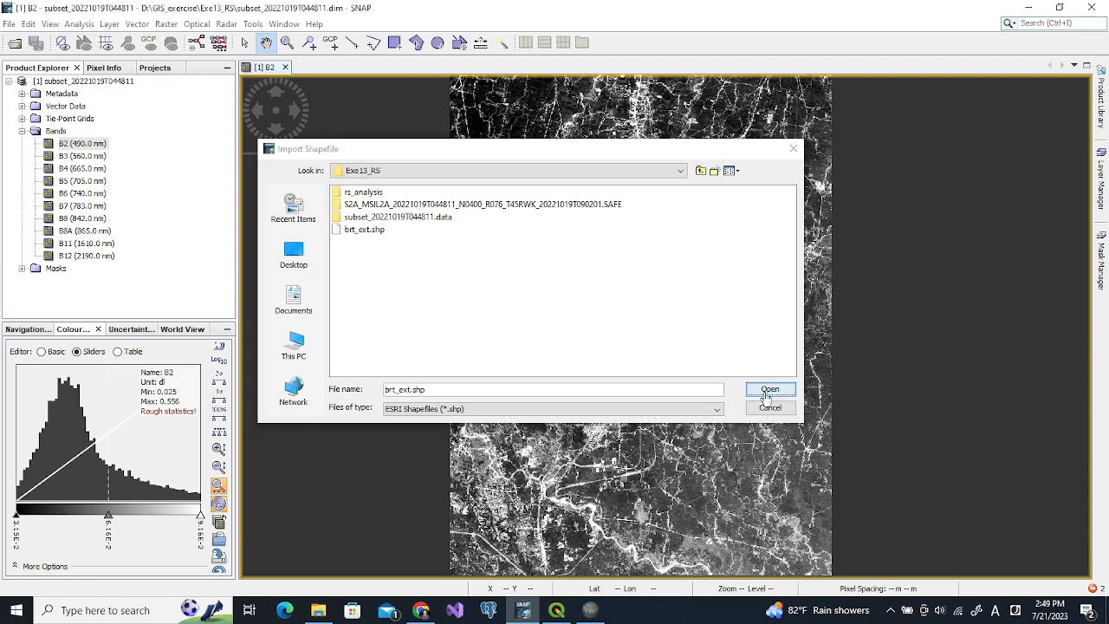
key("alt+Tab")
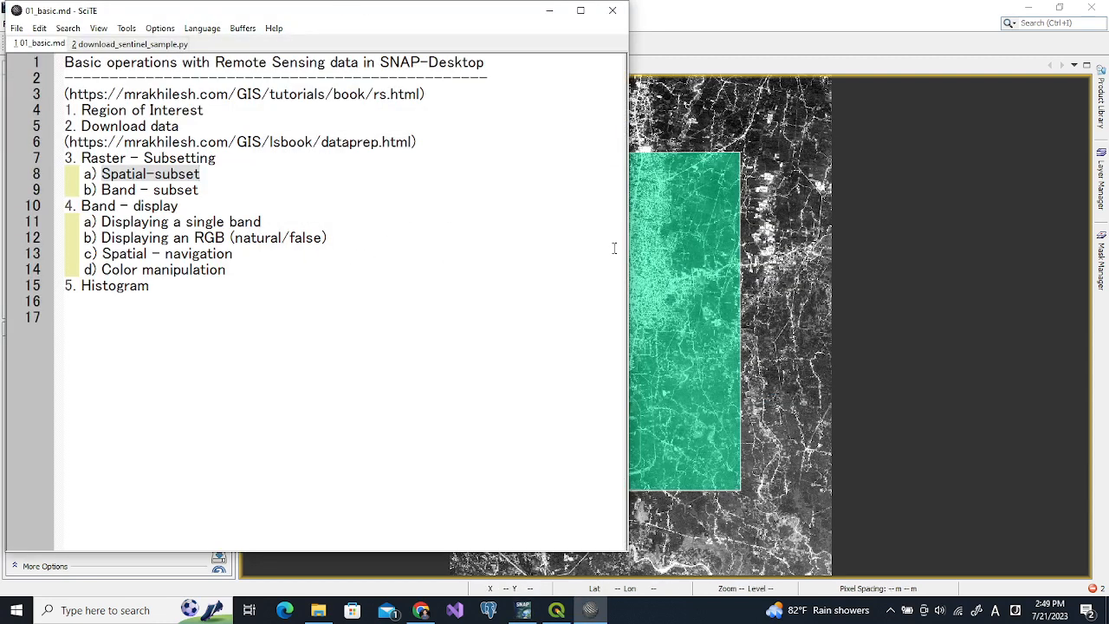
left_click(549, 10)
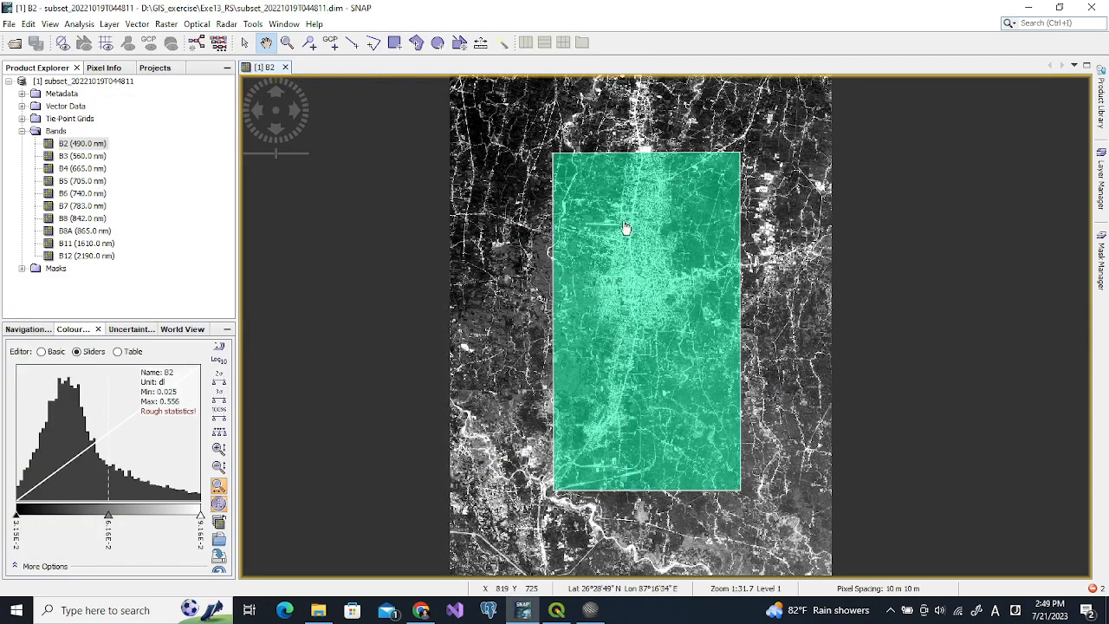
left_click(1101, 191)
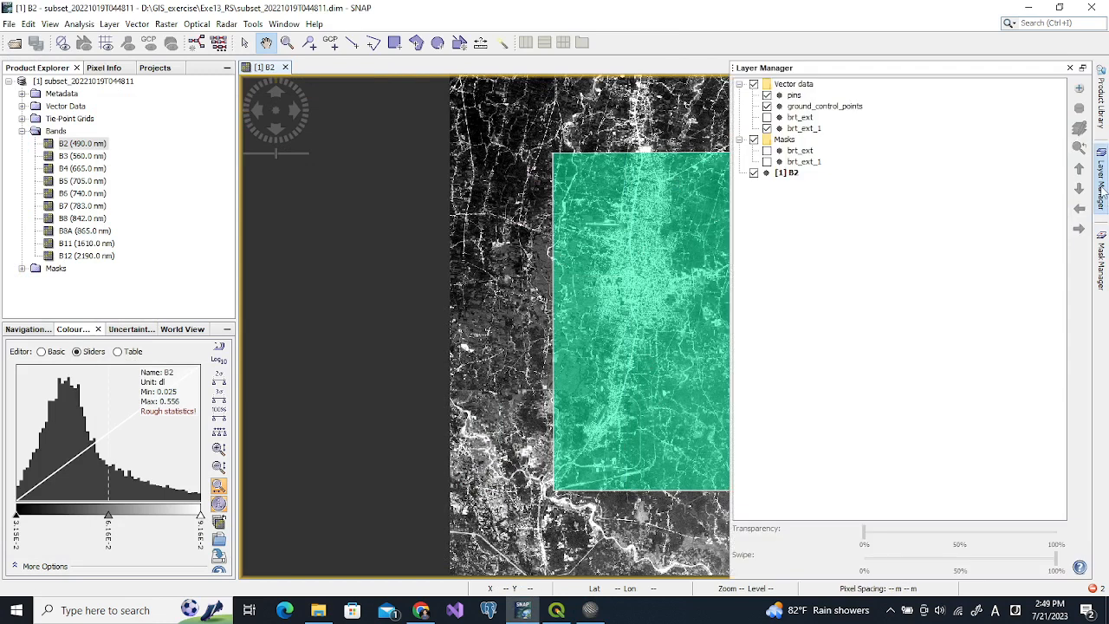
Uncheck the brt_ext_1 layer, close the Layer Manager and zoom the B2 image
left_click(767, 128)
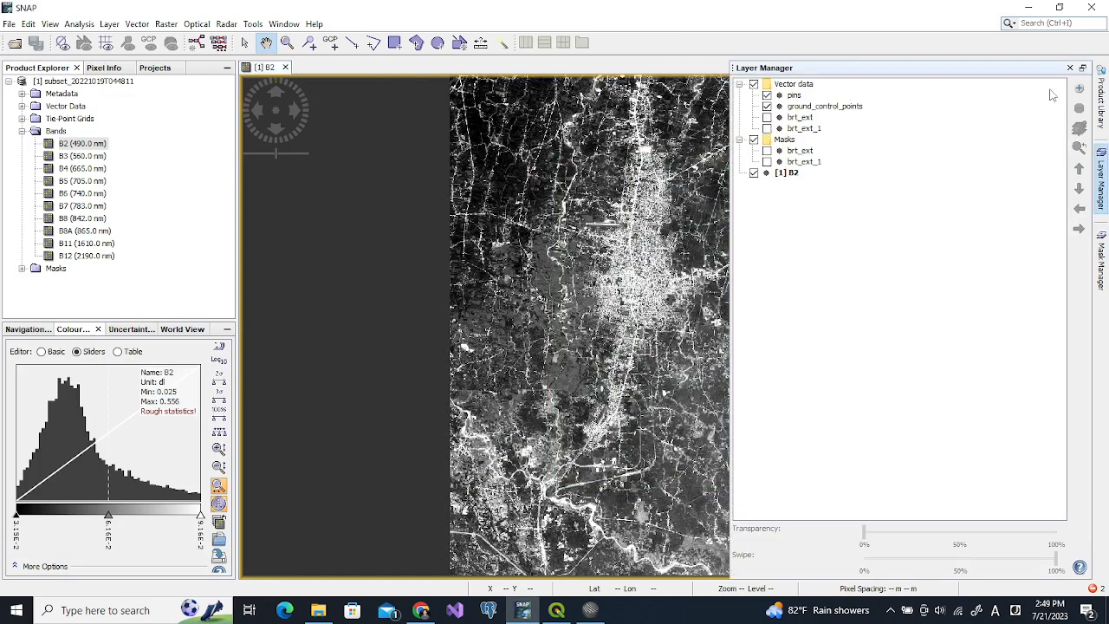
left_click(1071, 69)
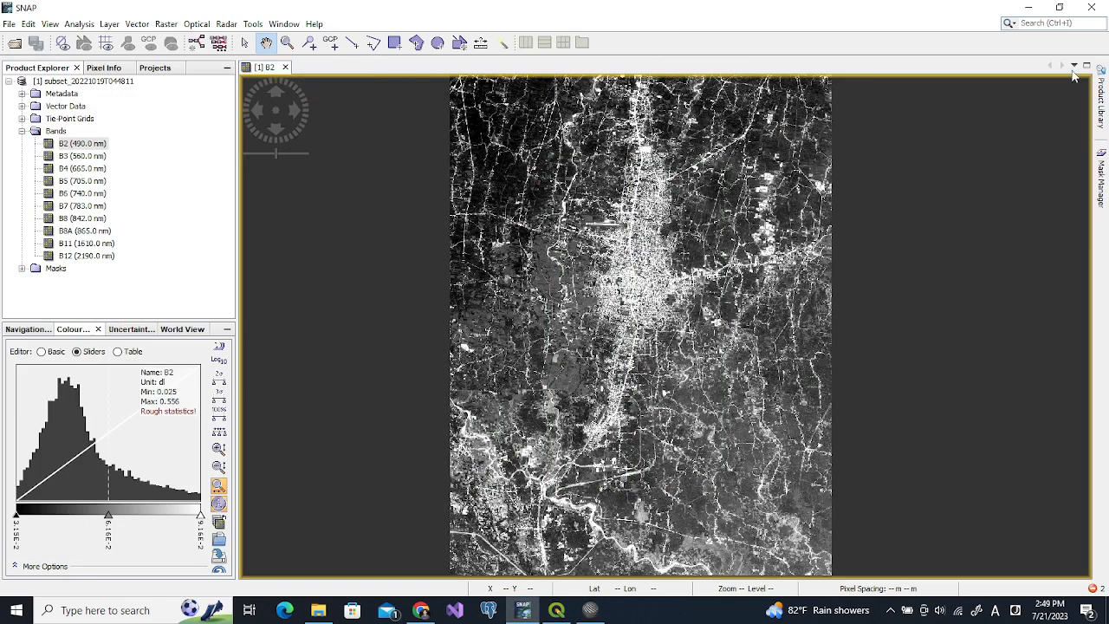
scroll(628, 270, "down", 1)
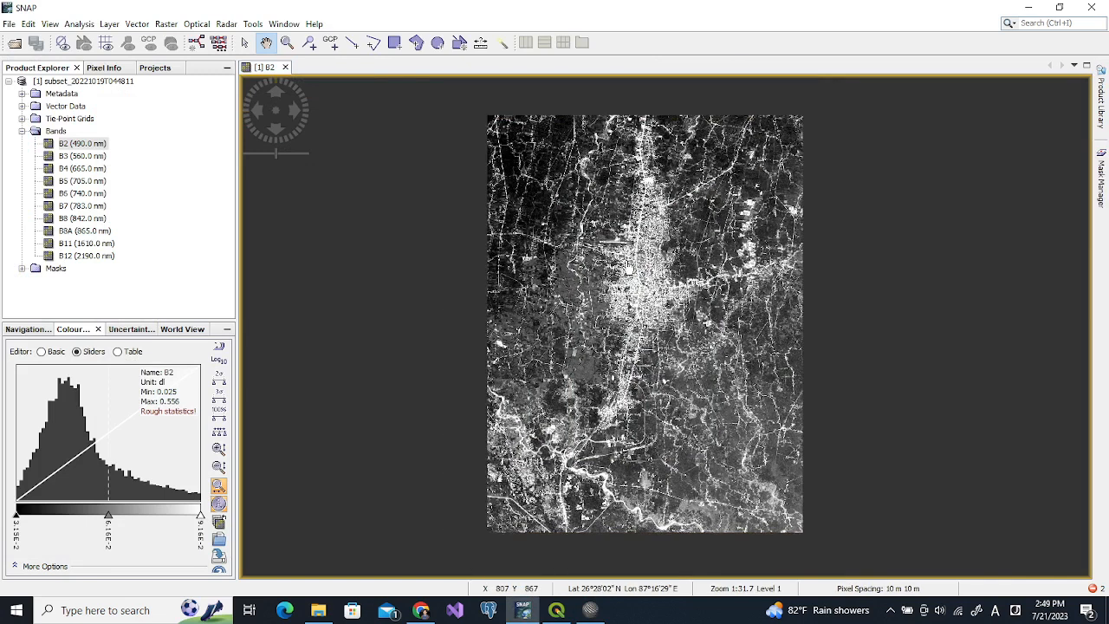
scroll(629, 271, "up", 1)
scroll(628, 270, "up", 1)
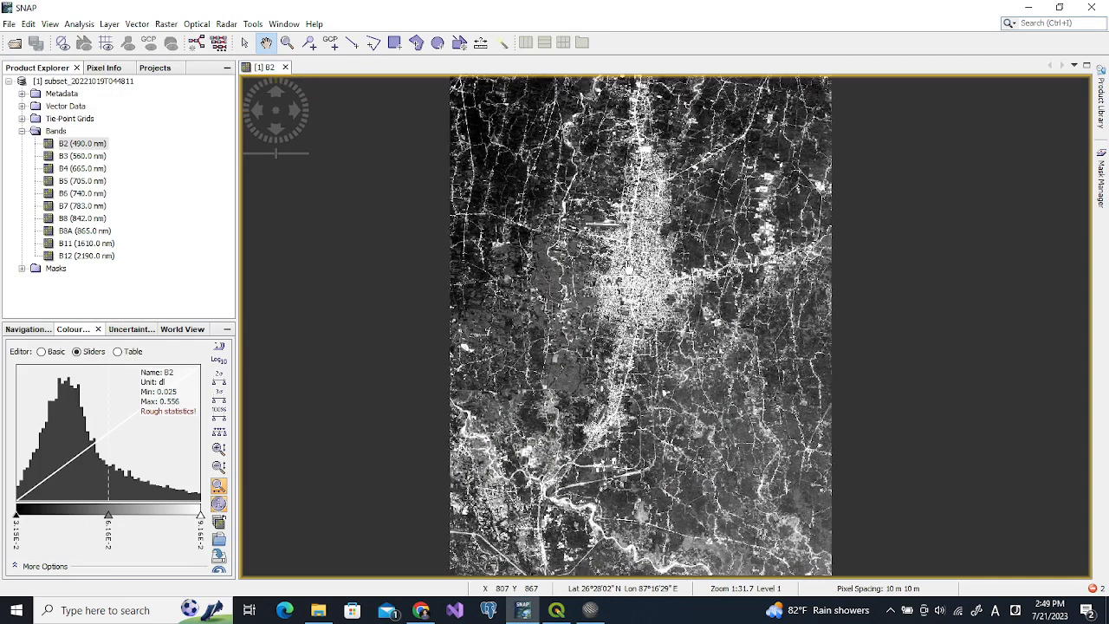
scroll(627, 271, "down", 2)
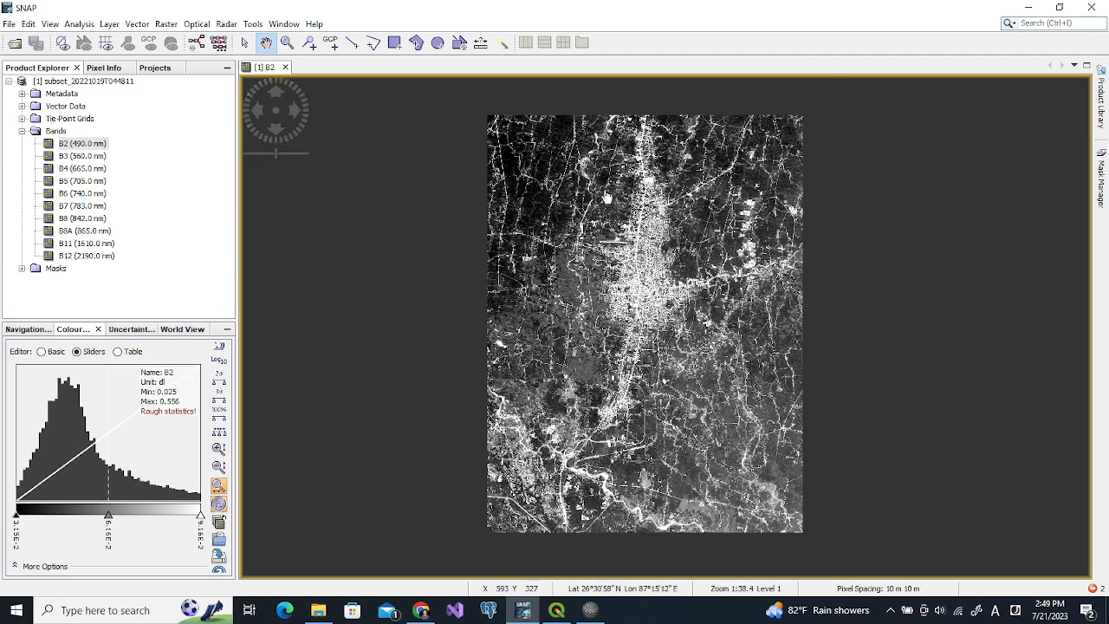
Open band B5 as a second image view
double_click(54, 181)
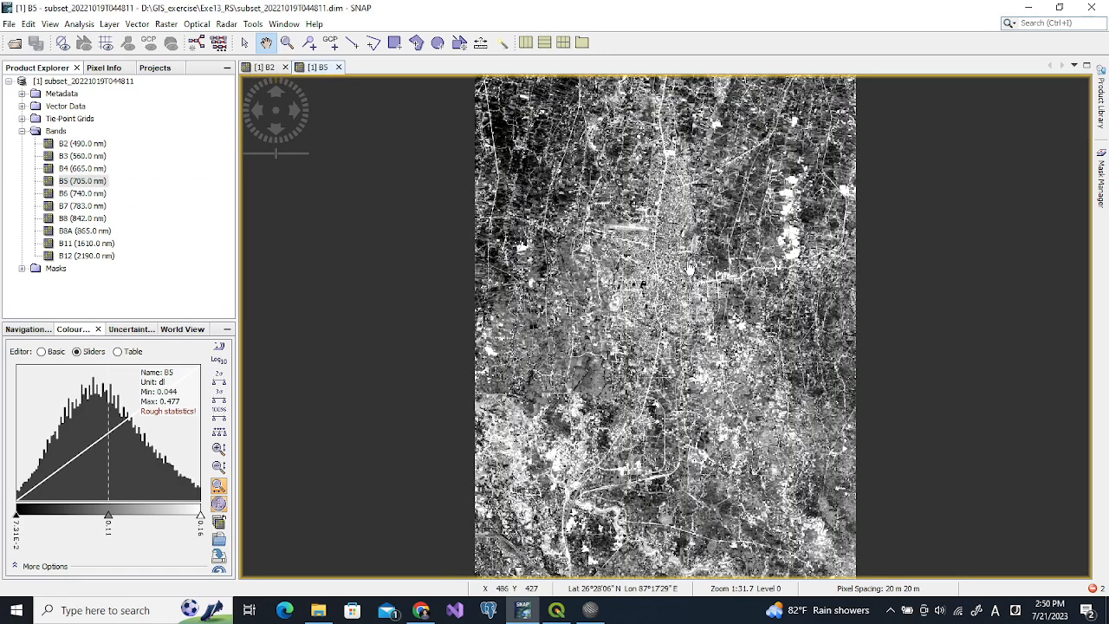
scroll(690, 270, "down", 2)
scroll(689, 270, "up", 4)
scroll(689, 271, "up", 4)
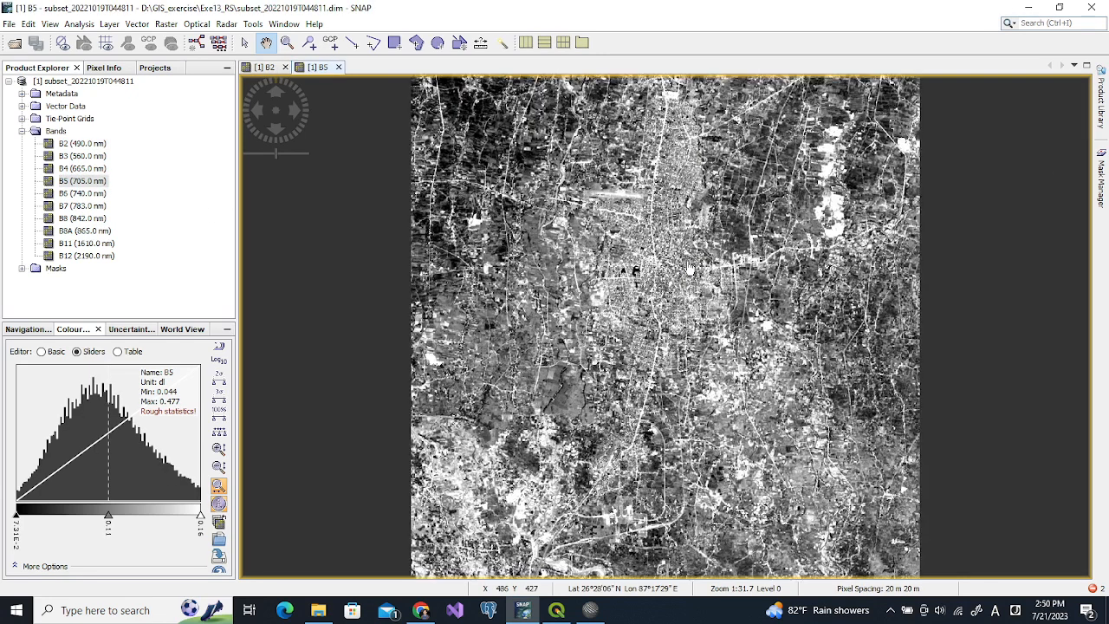
scroll(632, 219, "down", 4)
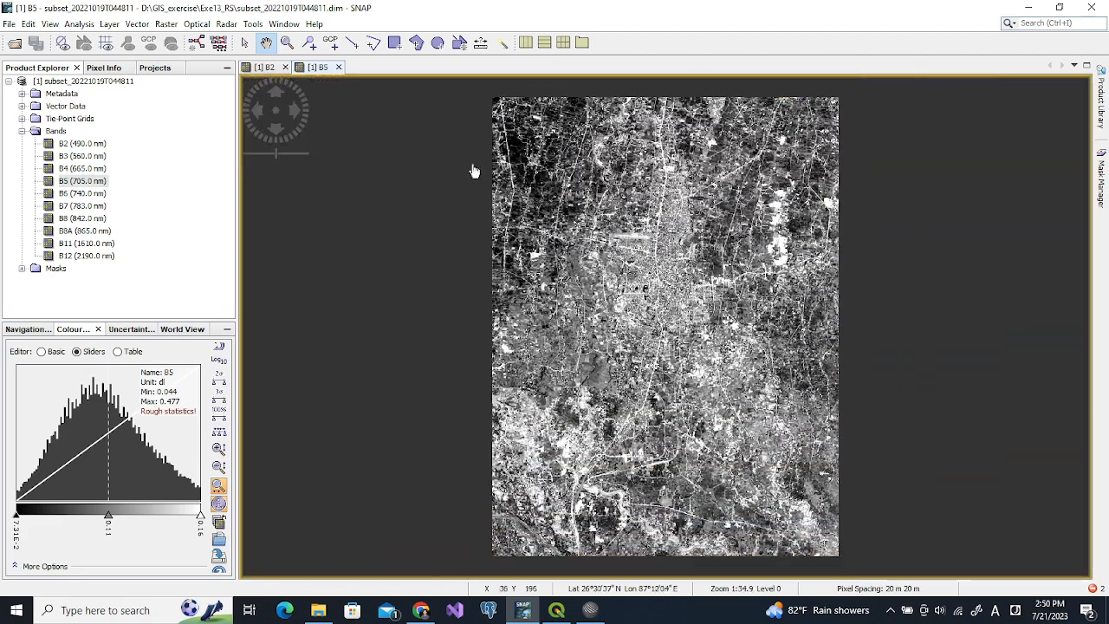
Tile the B2 and B5 views horizontally side by side and pan both images
left_click(283, 25)
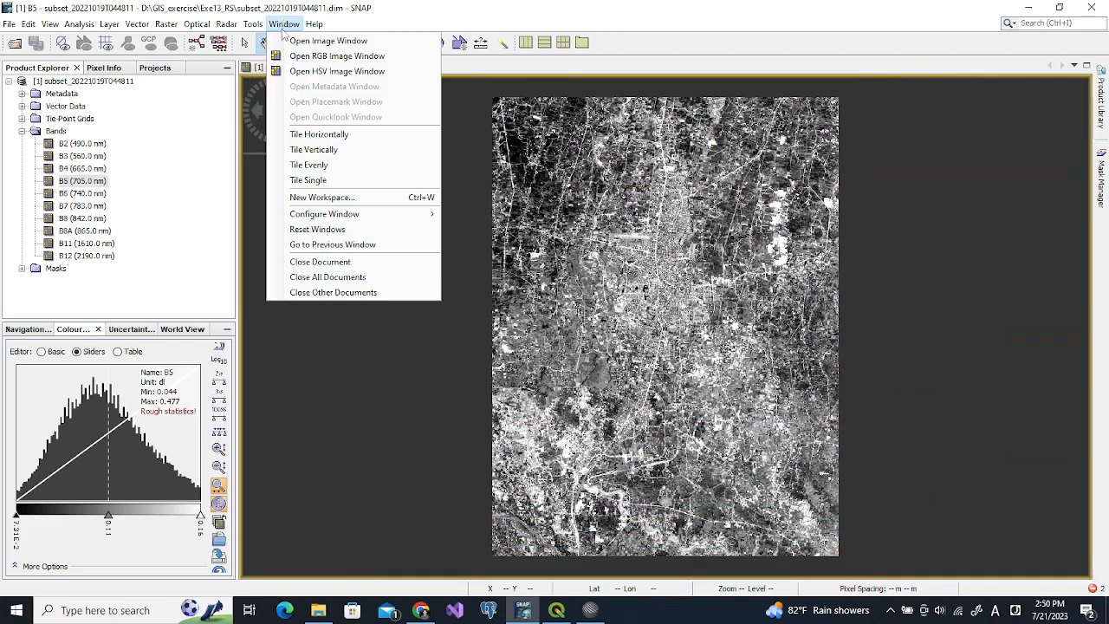
left_click(295, 151)
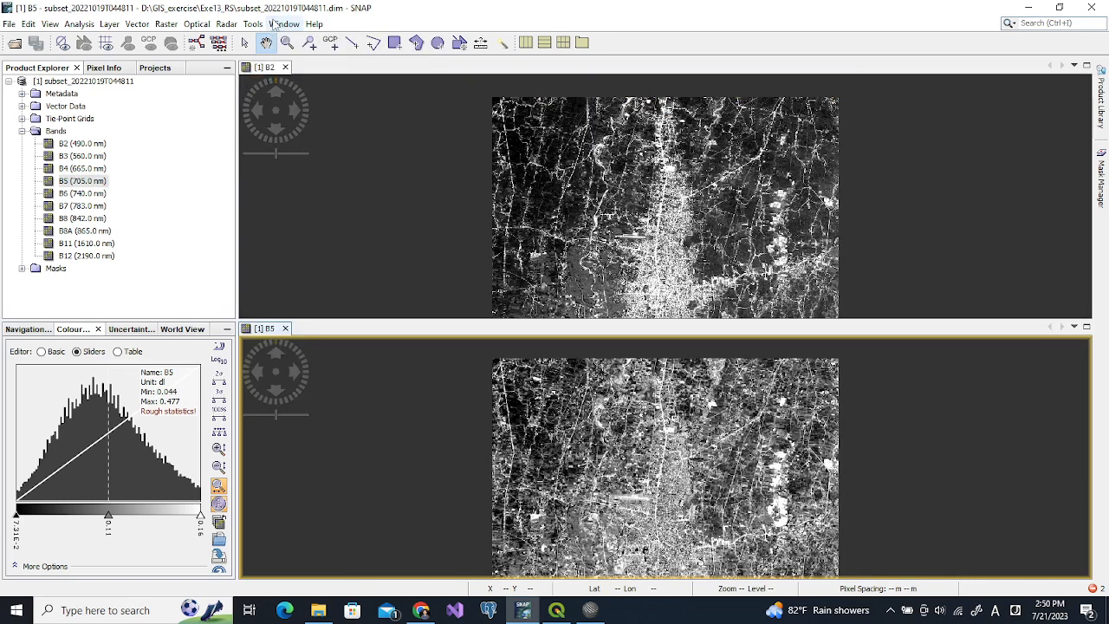
left_click(274, 25)
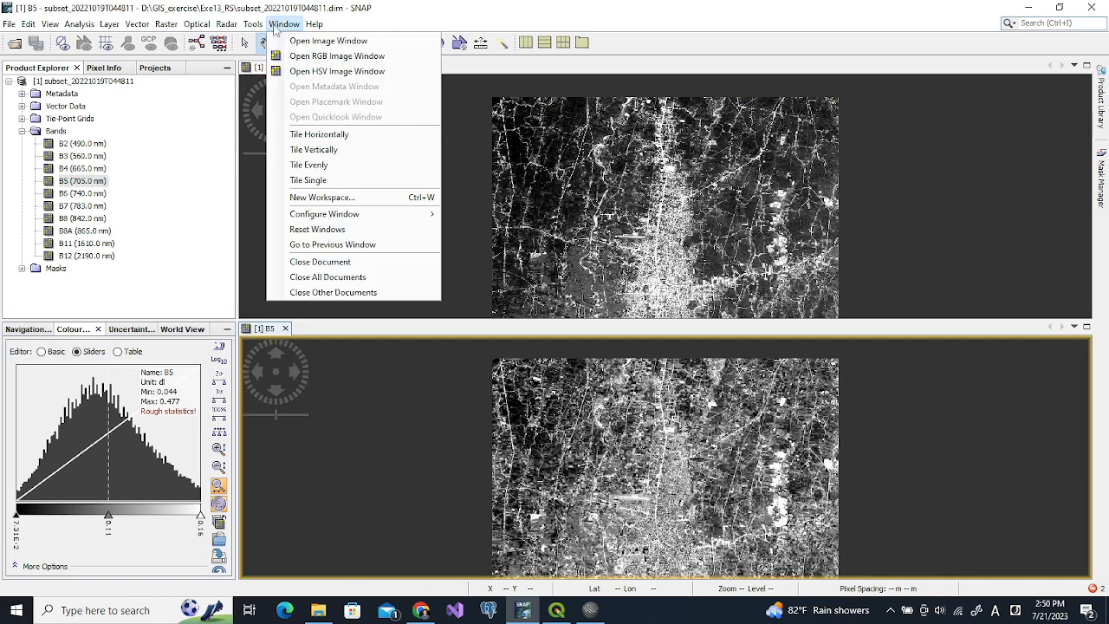
left_click(319, 139)
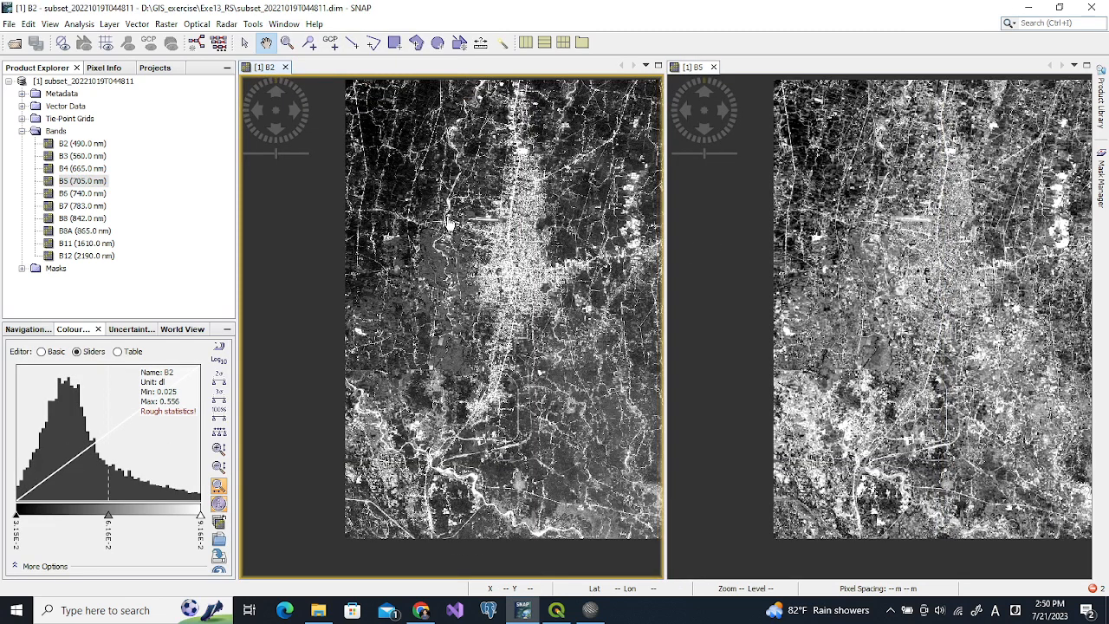
scroll(452, 225, "up", 4)
left_click_drag(462, 227, 498, 228)
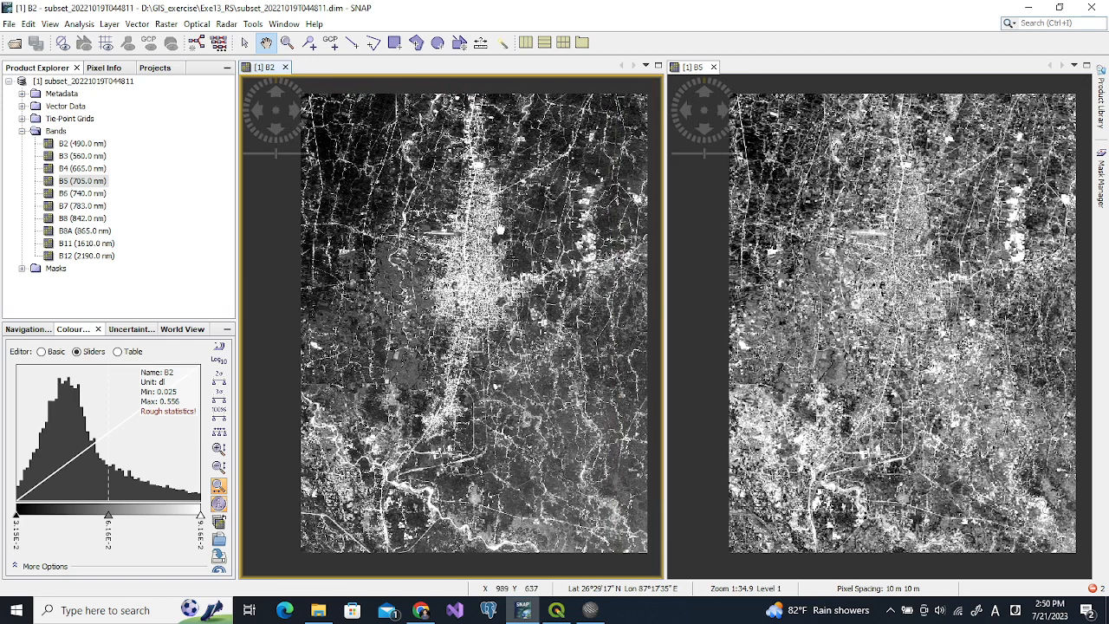
left_click_drag(494, 230, 489, 254)
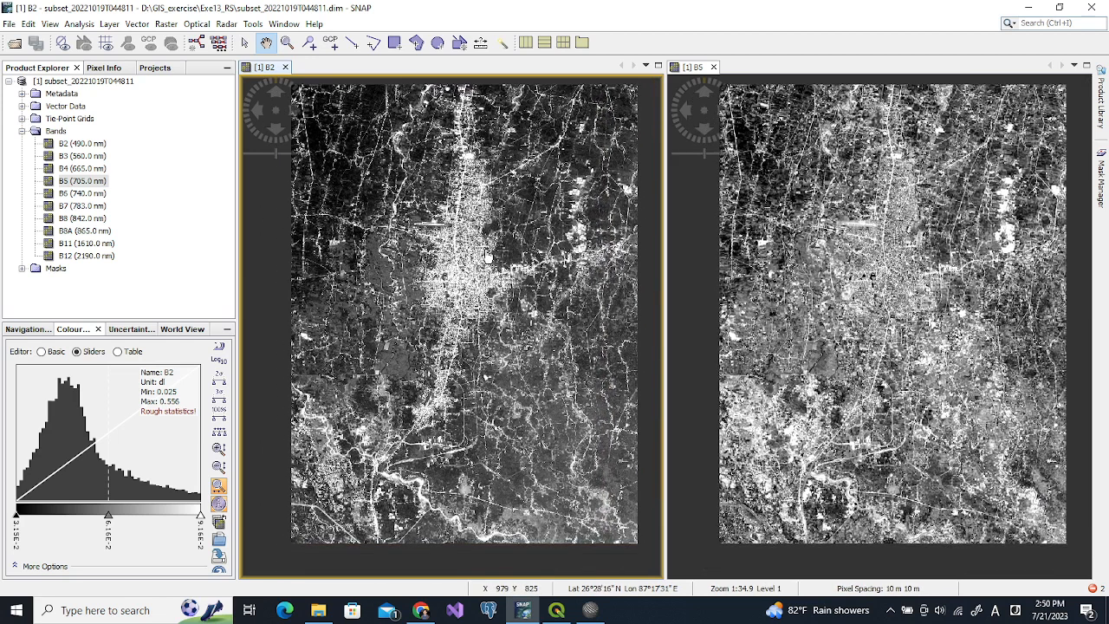
left_click(36, 333)
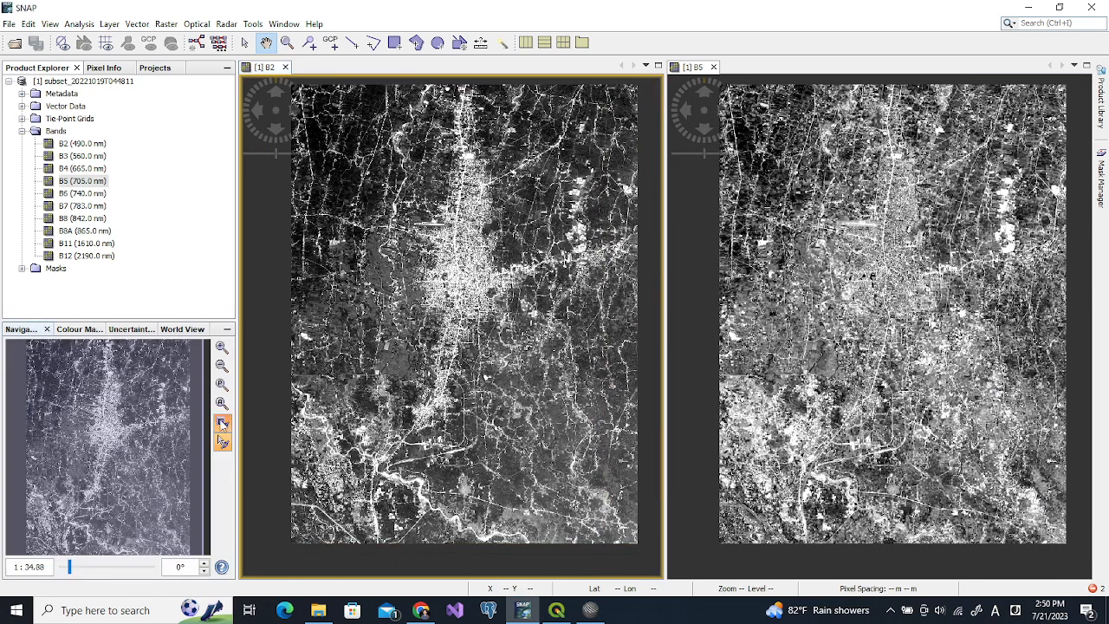
left_click(222, 422)
left_click_drag(598, 251, 573, 335)
left_click_drag(389, 369, 450, 251)
left_click_drag(864, 188, 867, 254)
left_click(222, 423)
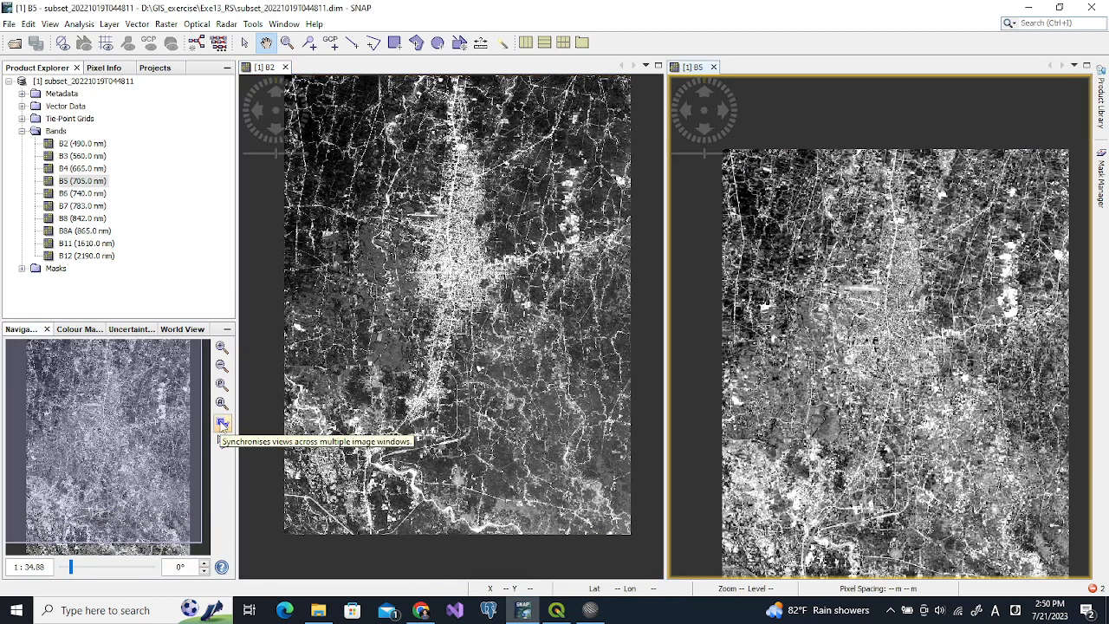
left_click(222, 423)
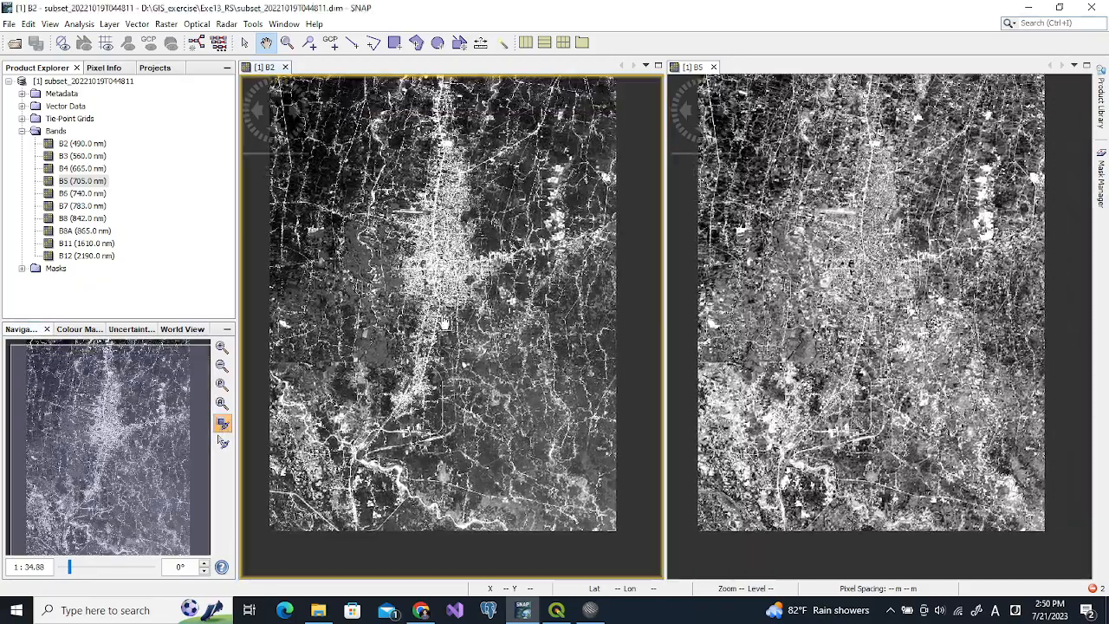
left_click_drag(445, 323, 462, 349)
mouse_move(845, 275)
left_mouse_down()
mouse_move(817, 341)
mouse_move(848, 281)
left_mouse_up()
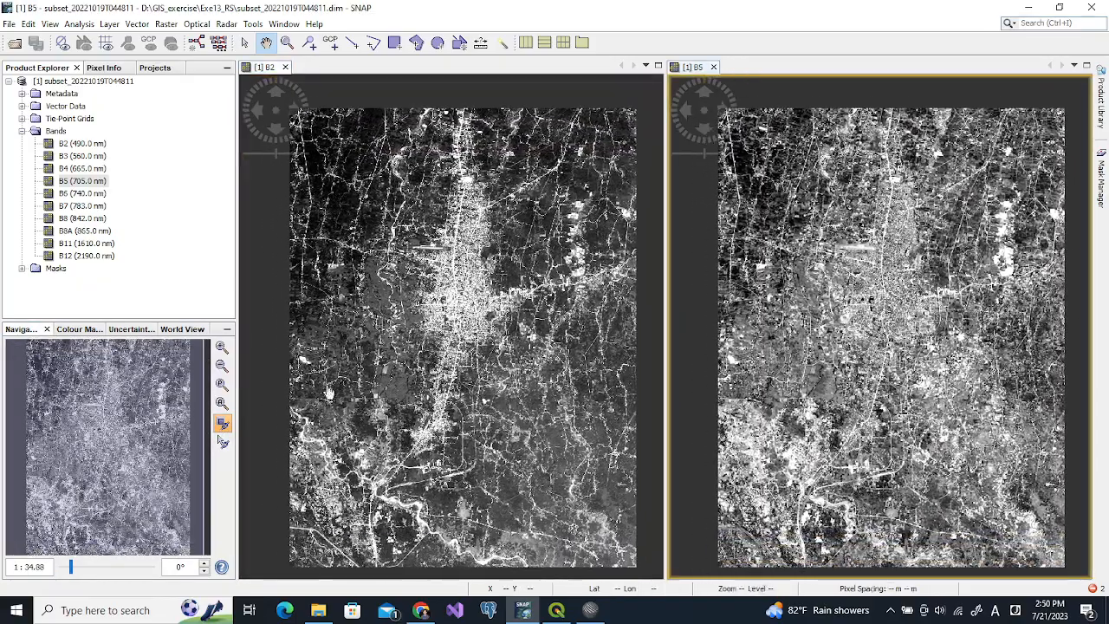
scroll(447, 297, "up", 4)
scroll(447, 297, "down", 2)
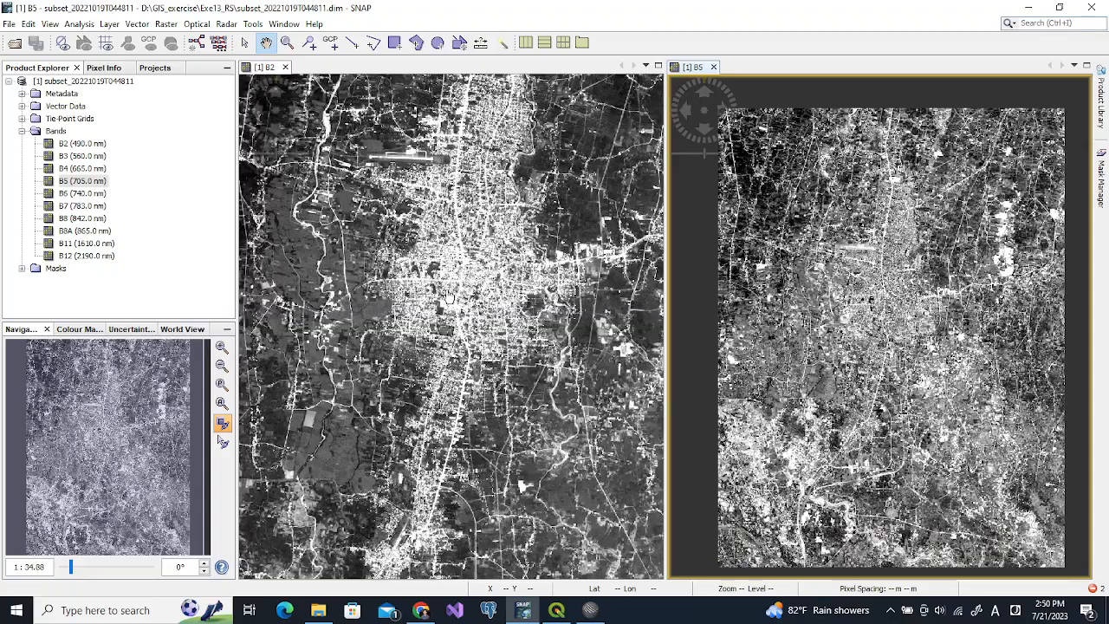
scroll(853, 286, "down", 3)
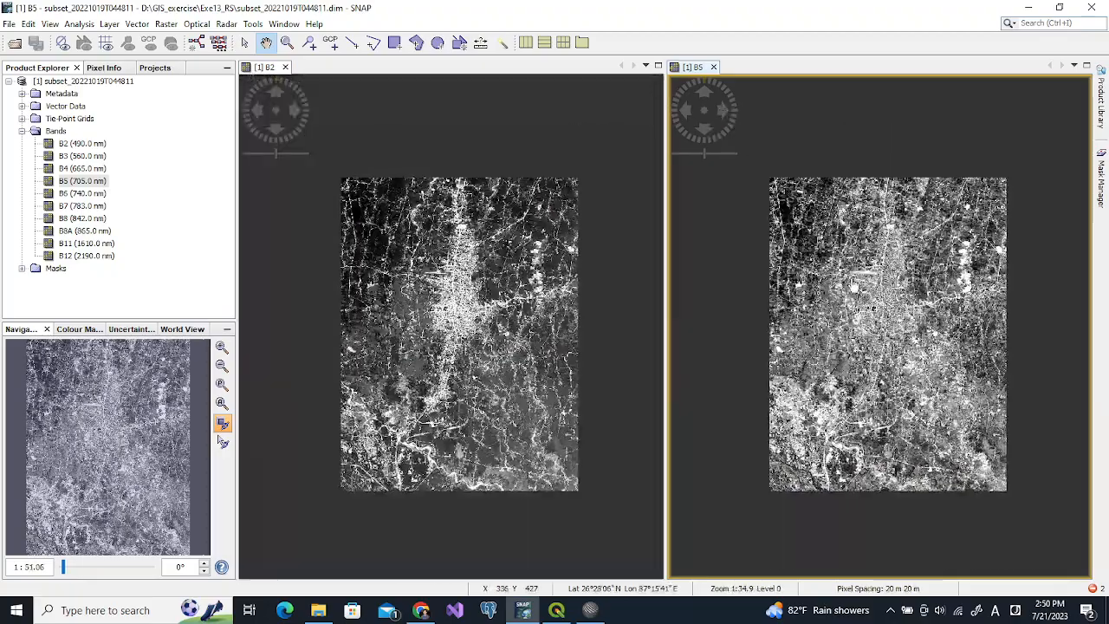
scroll(853, 286, "up", 4)
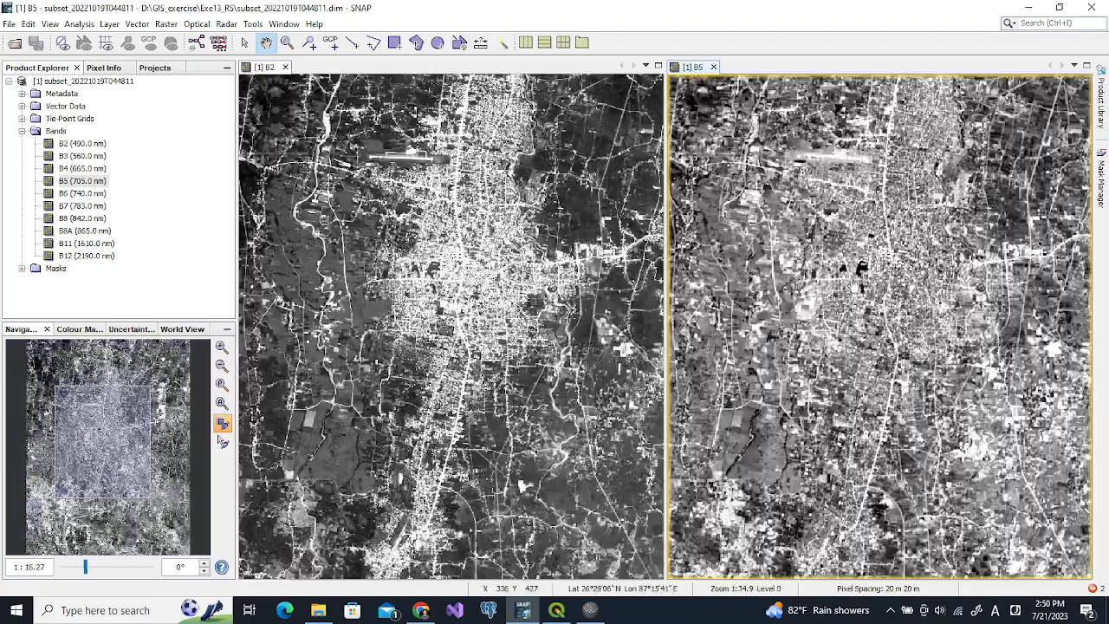
scroll(853, 286, "up", 2)
scroll(854, 285, "up", 1)
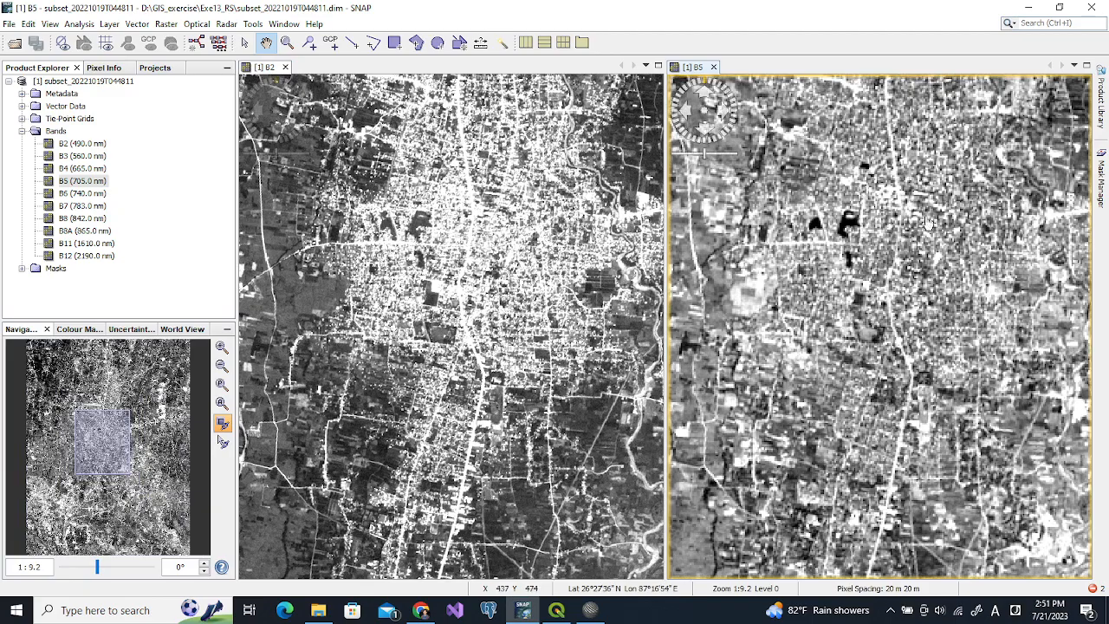
scroll(905, 245, "down", 6)
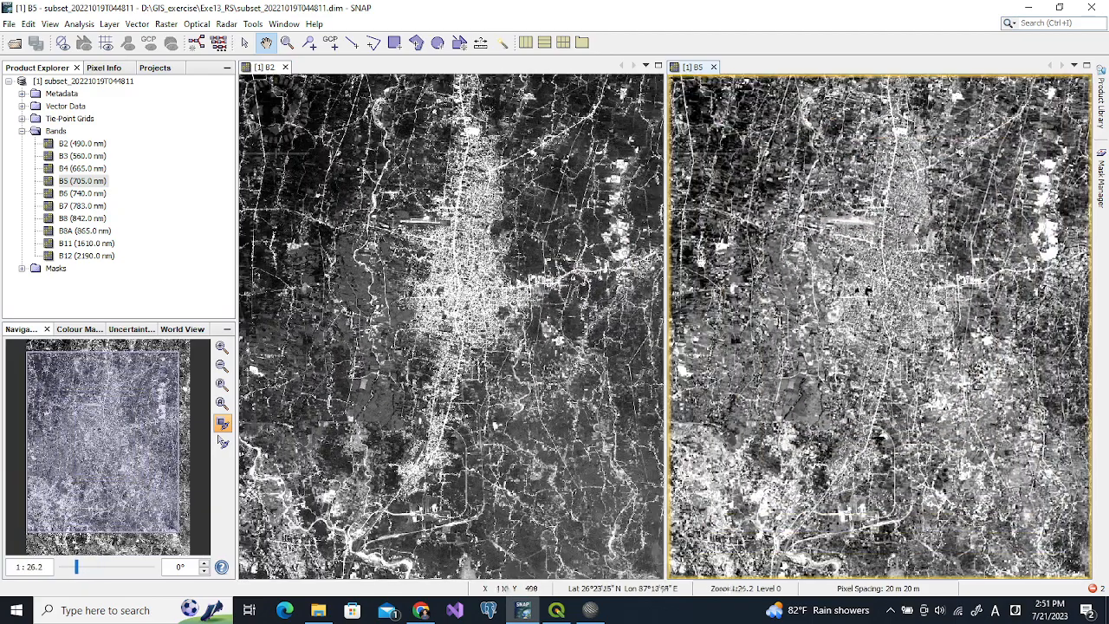
left_click(56, 146)
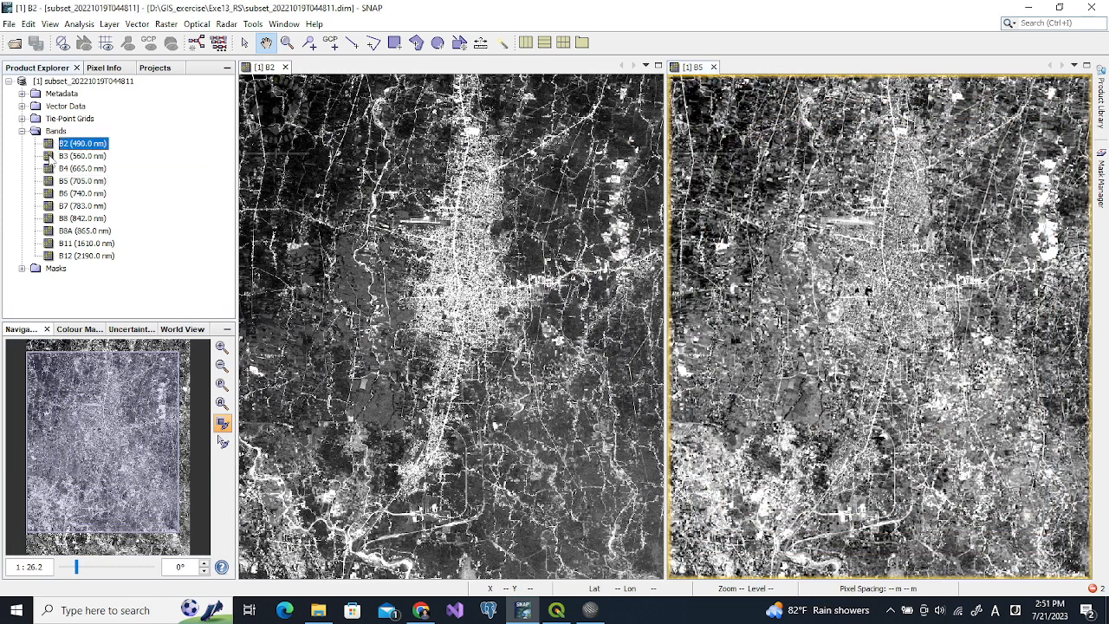
left_click(50, 157)
left_click(47, 169)
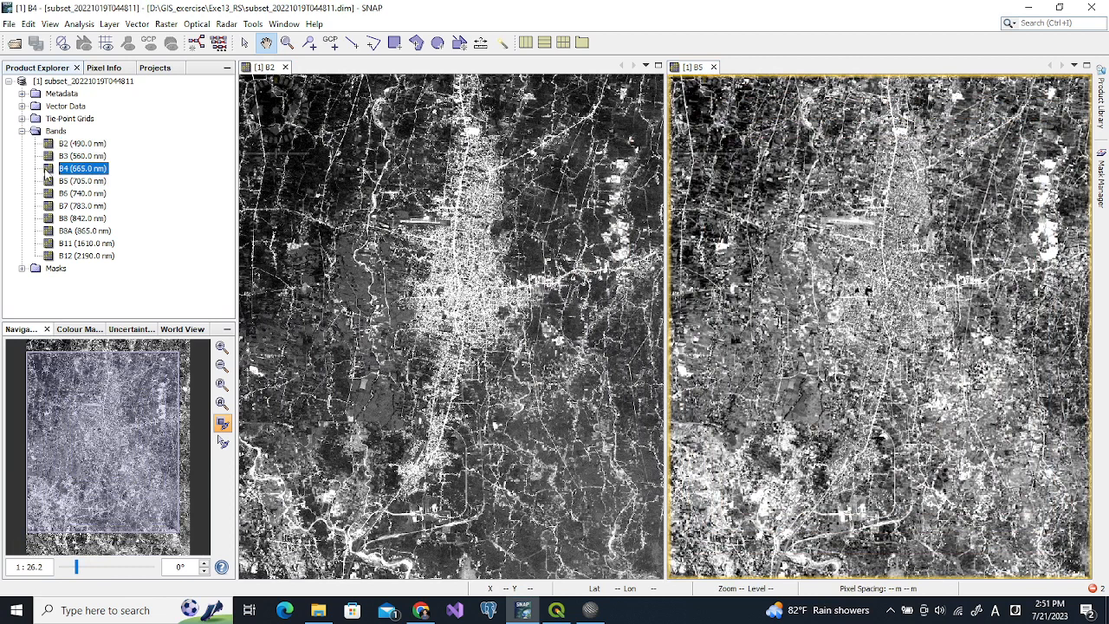
left_click(50, 219)
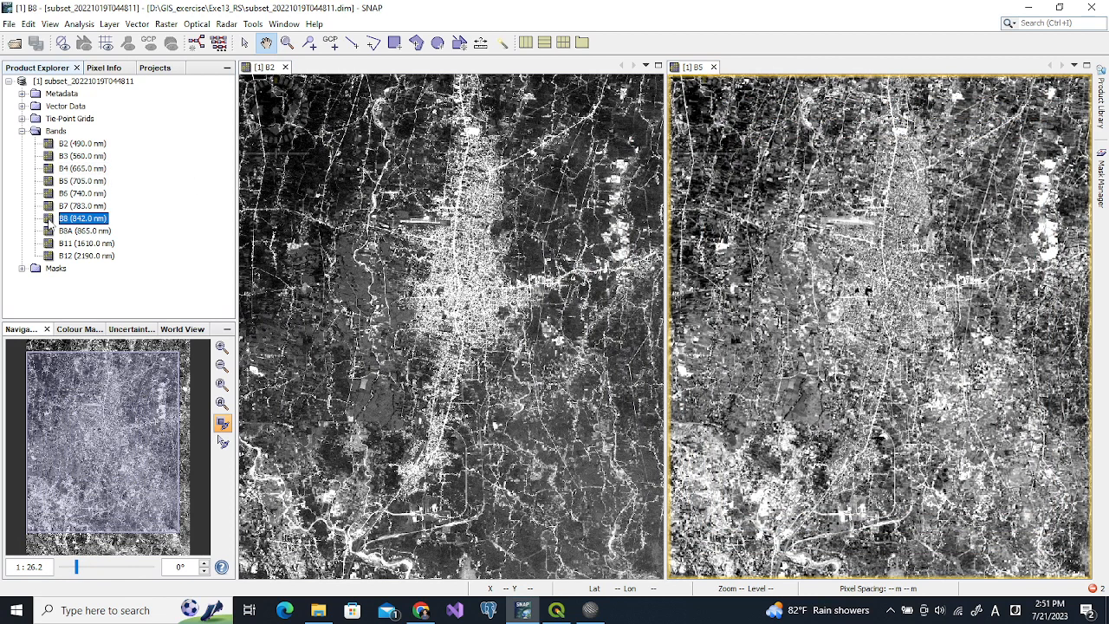
Open band B8 and tile the band views side by side, panning and zooming to fit
double_click(50, 222)
left_click(284, 23)
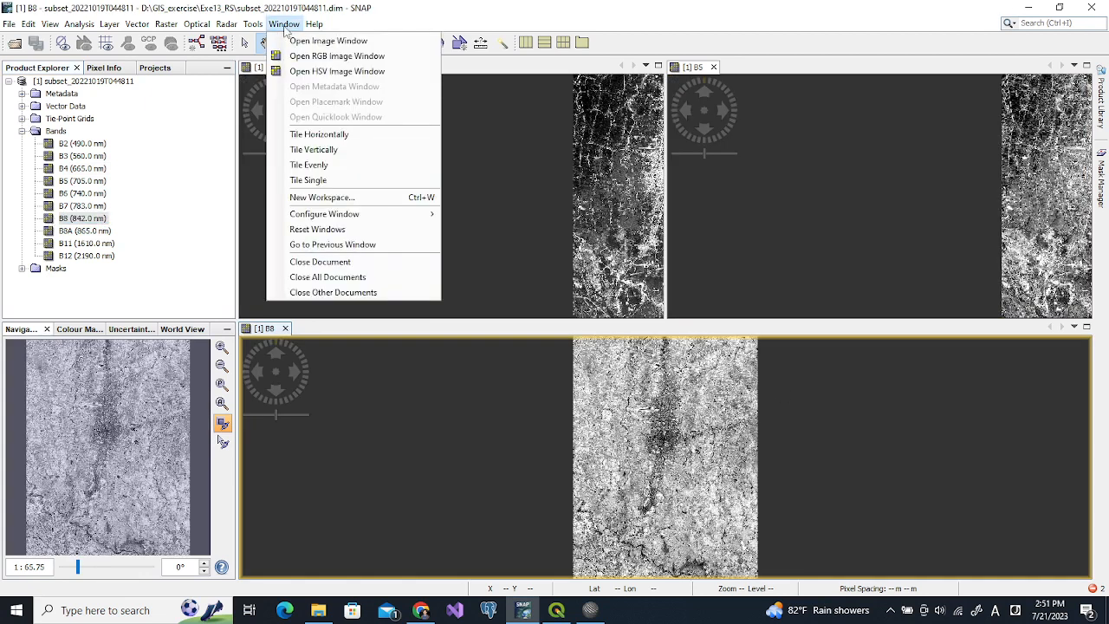
left_click(307, 142)
left_click(375, 224)
left_click_drag(375, 225, 275, 231)
left_click_drag(476, 139, 395, 259)
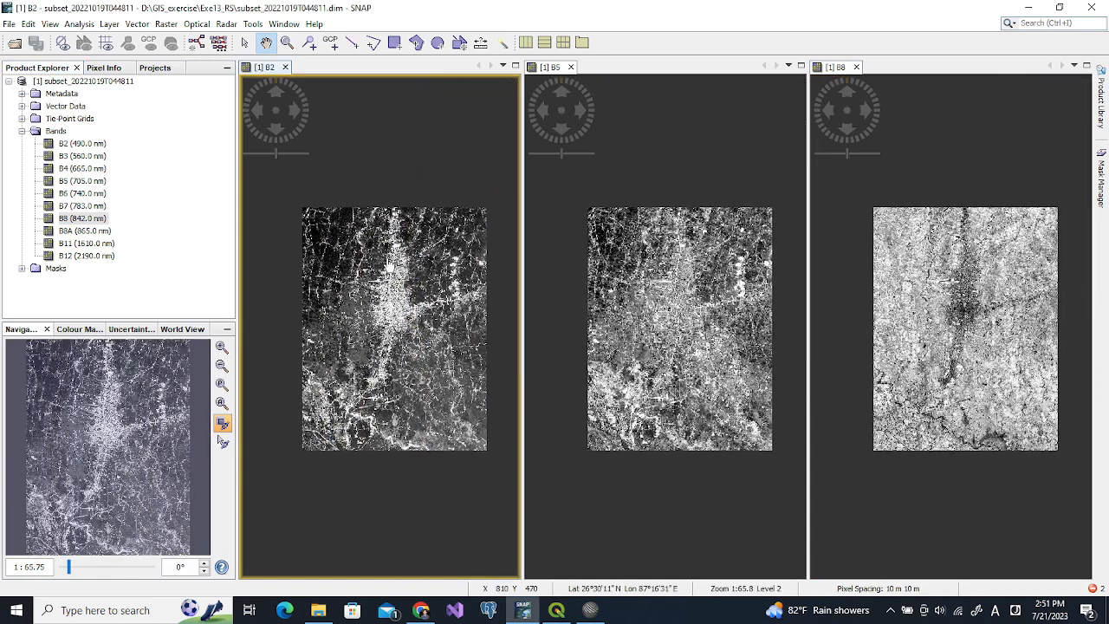
scroll(414, 254, "up", 1)
scroll(414, 253, "up", 2)
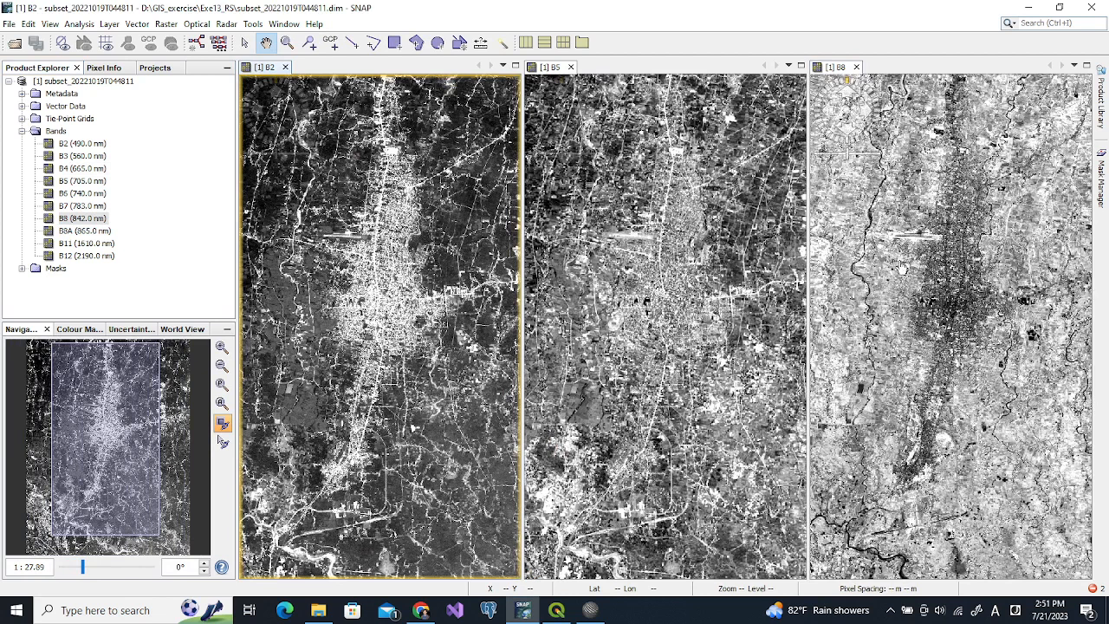
scroll(866, 260, "up", 1)
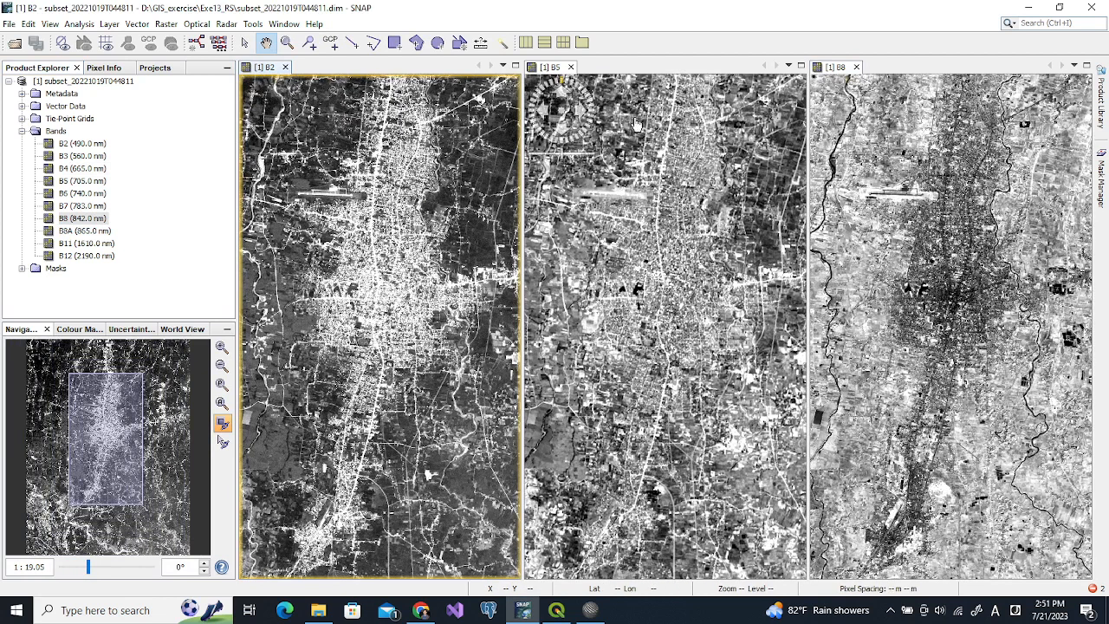
Close the B5 view and select the subset product
left_click(570, 67)
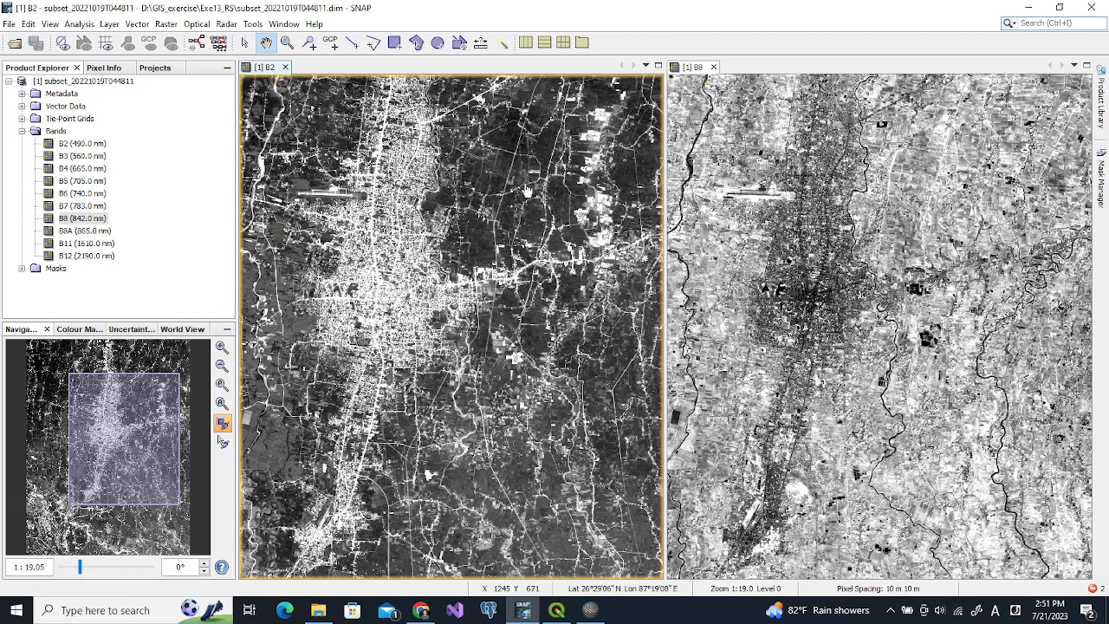
scroll(527, 190, "down", 2)
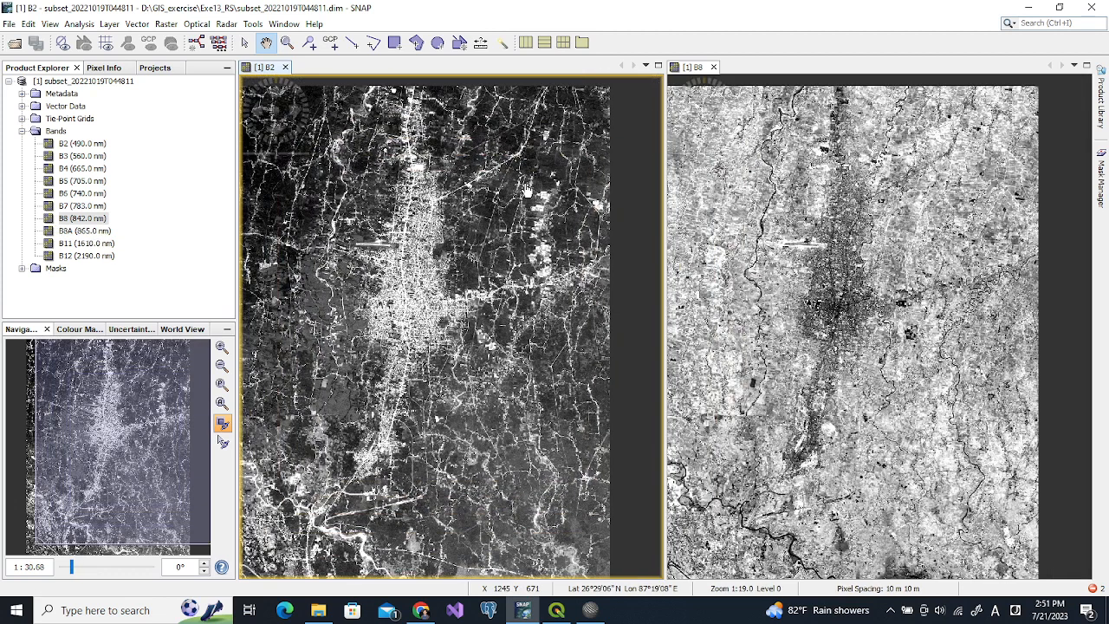
left_click(110, 82)
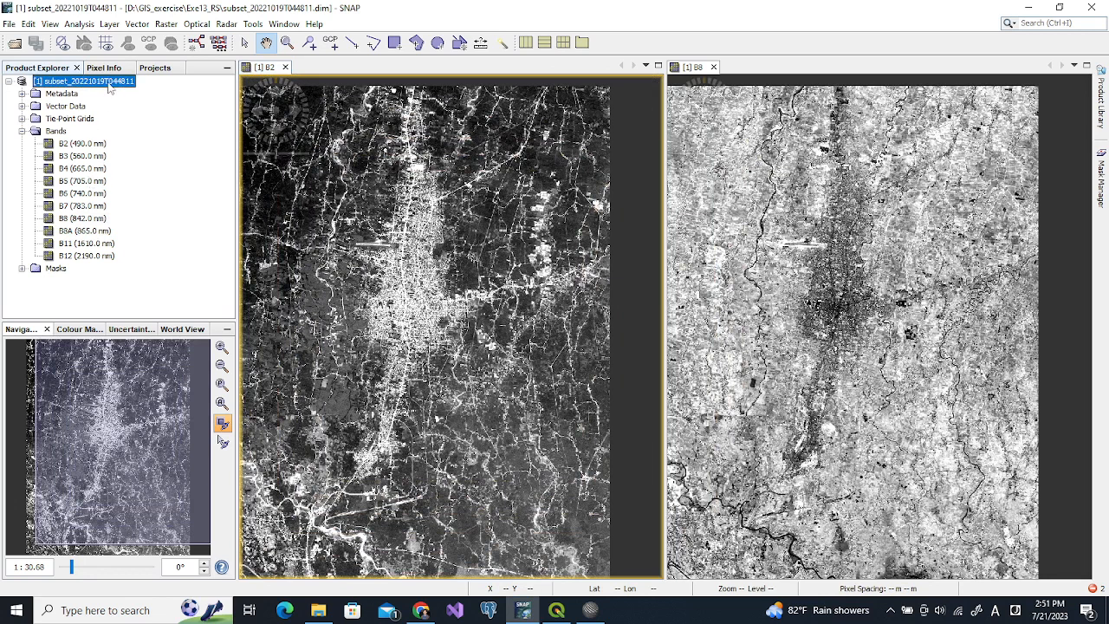
Open an RGB image window with the Sentinel 2 MSI Natural Colors profile (B4, B3, B2)
right_click(110, 84)
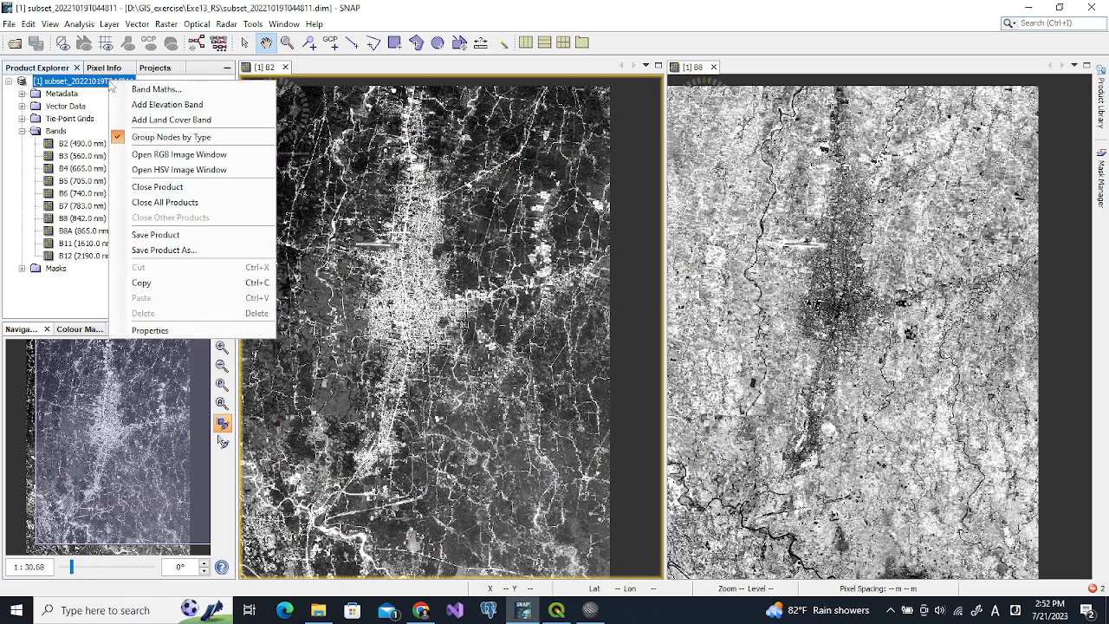
left_click(174, 155)
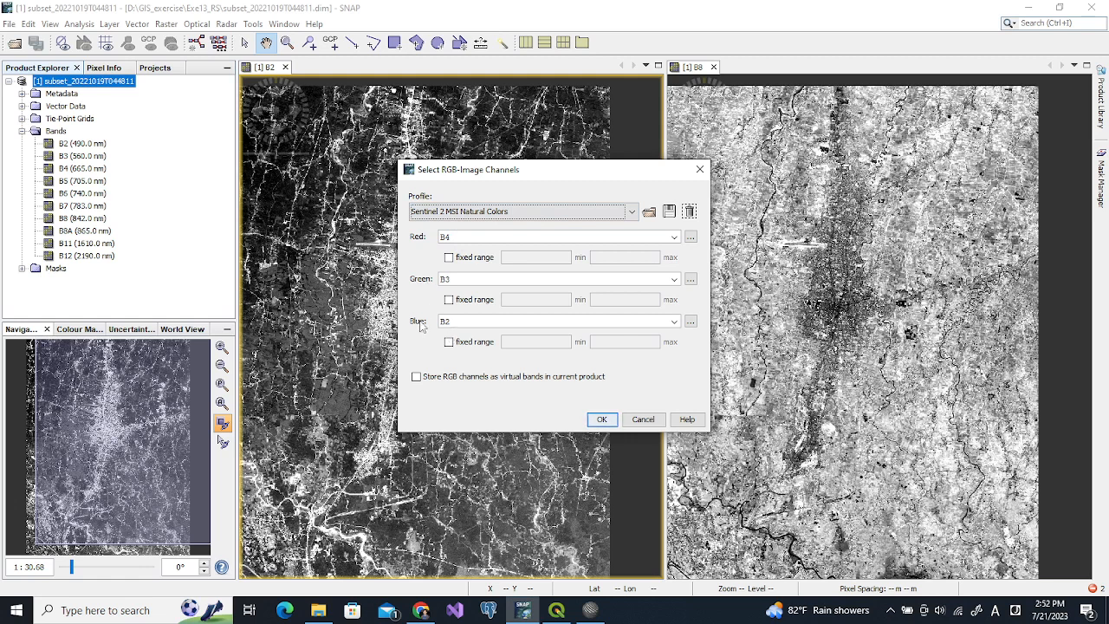
left_click(602, 419)
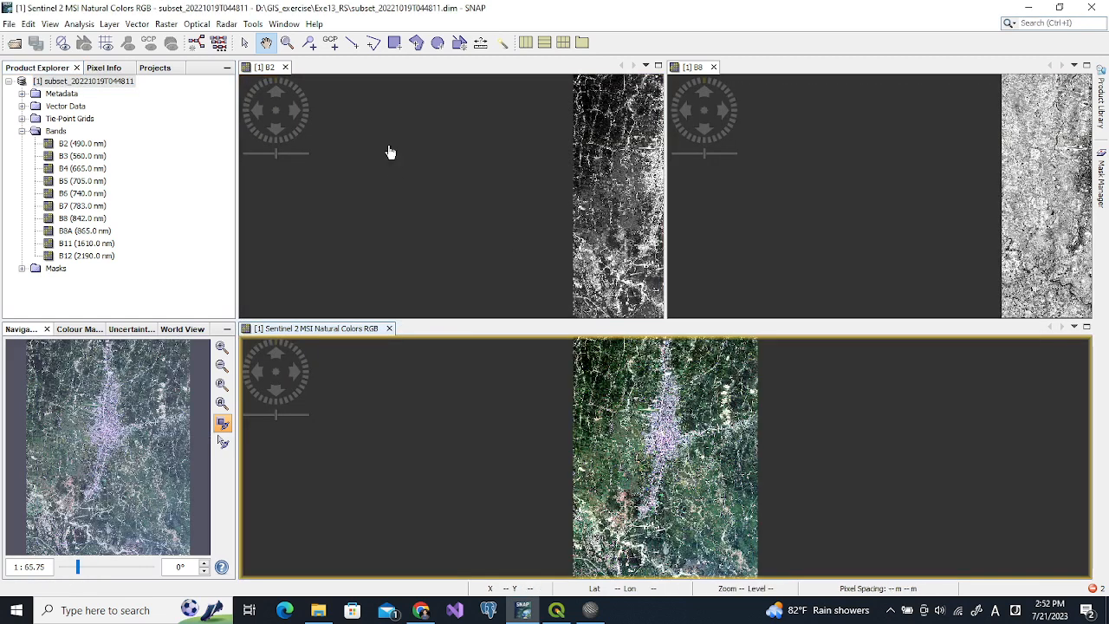
left_click(284, 23)
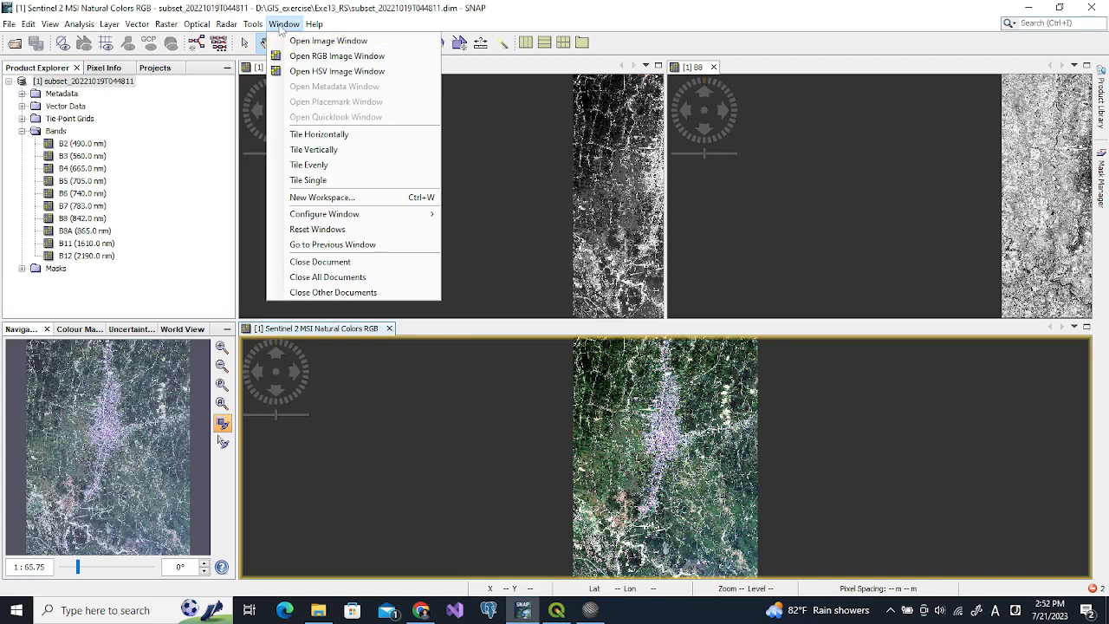
Tile the B2, B8 and RGB views in three columns and zoom into the town centre
left_click(320, 147)
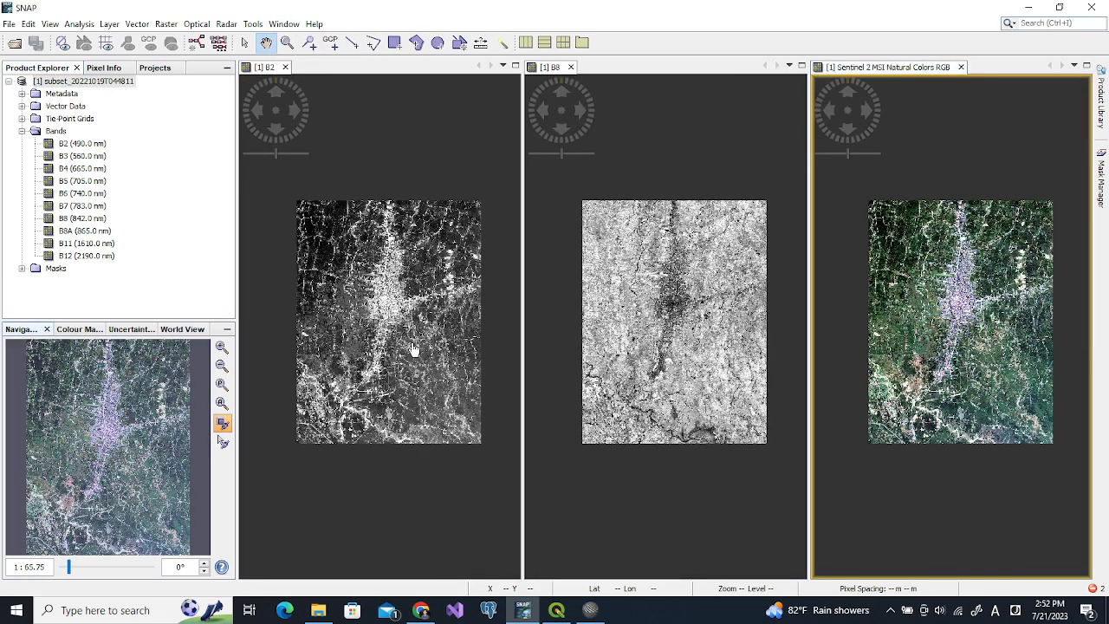
scroll(998, 328, "up", 5)
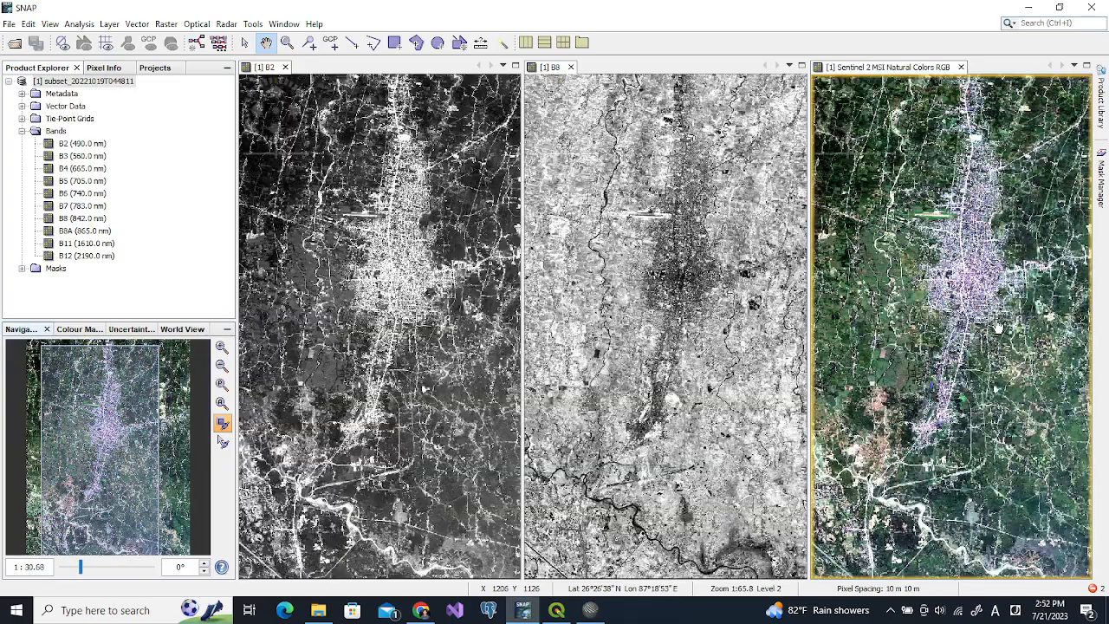
scroll(998, 328, "up", 3)
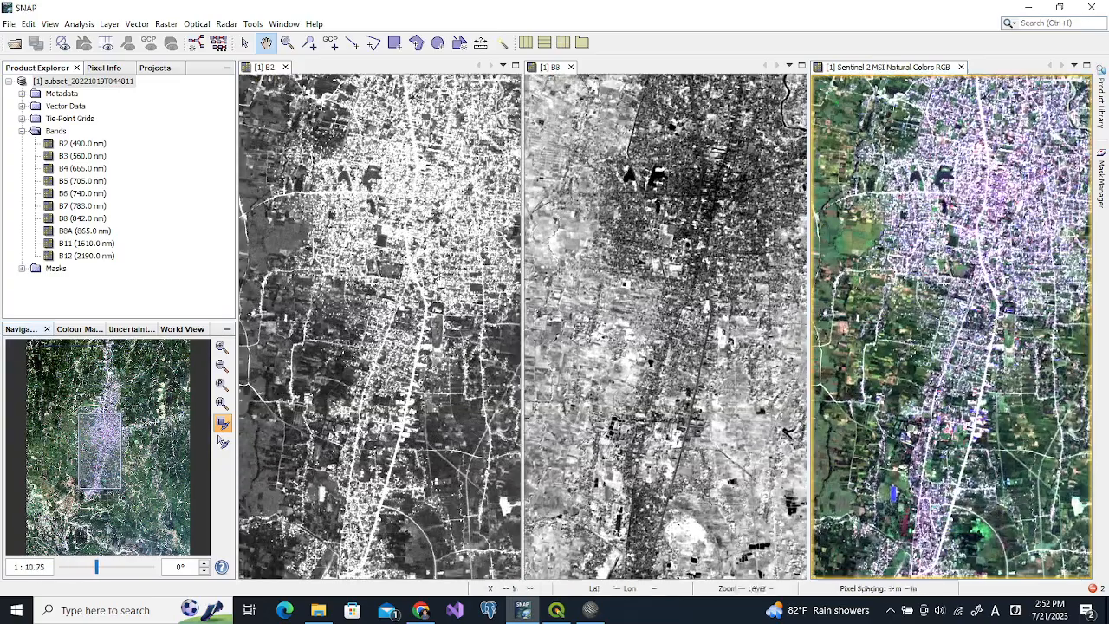
left_click(434, 277)
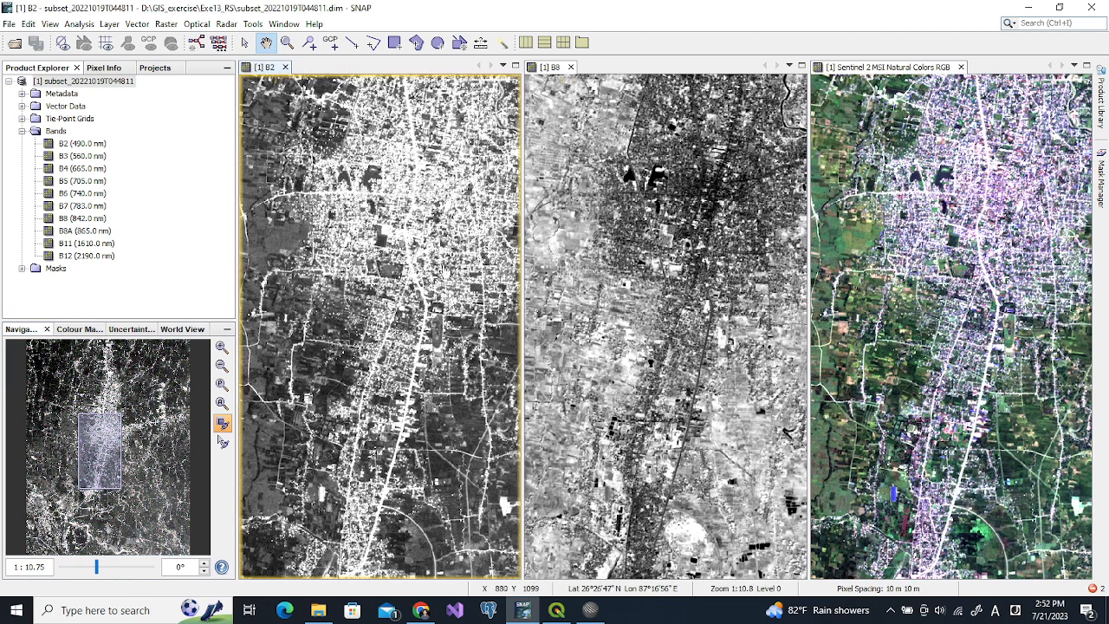
Lower the B2 colour stretch maximum to about 0.12 with the Colour Manipulation sliders
left_click(80, 329)
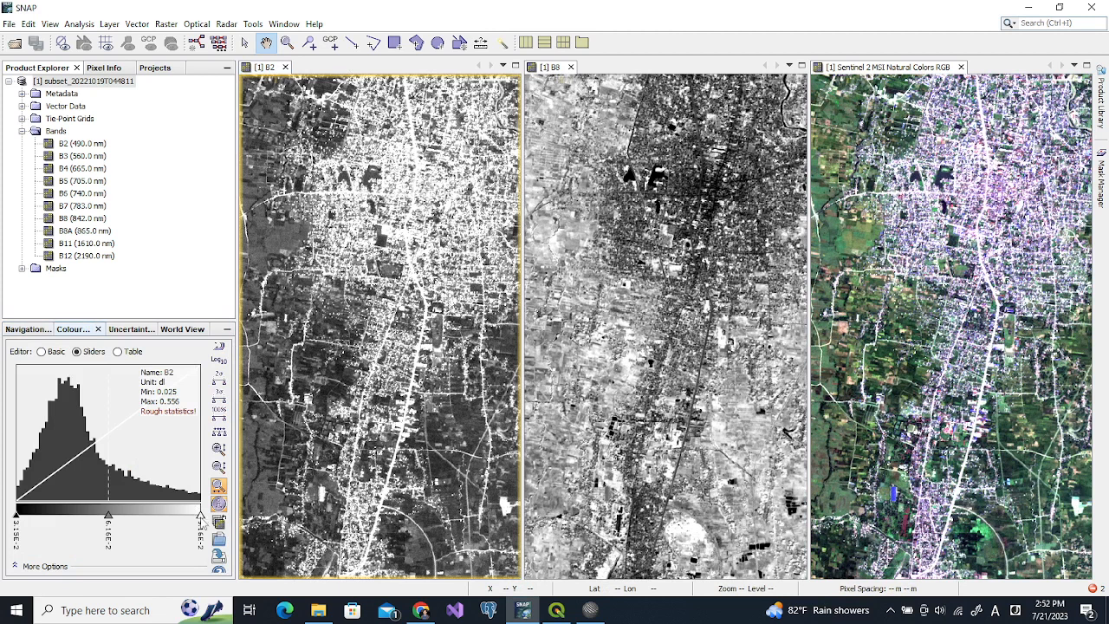
left_click_drag(200, 518, 146, 518)
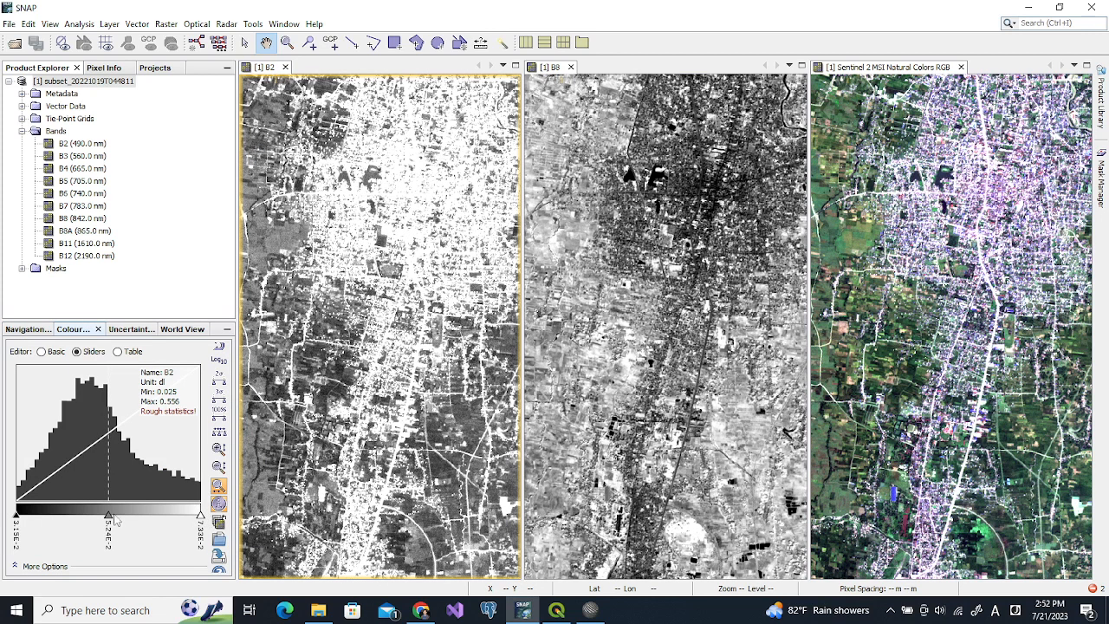
left_click_drag(201, 517, 141, 517)
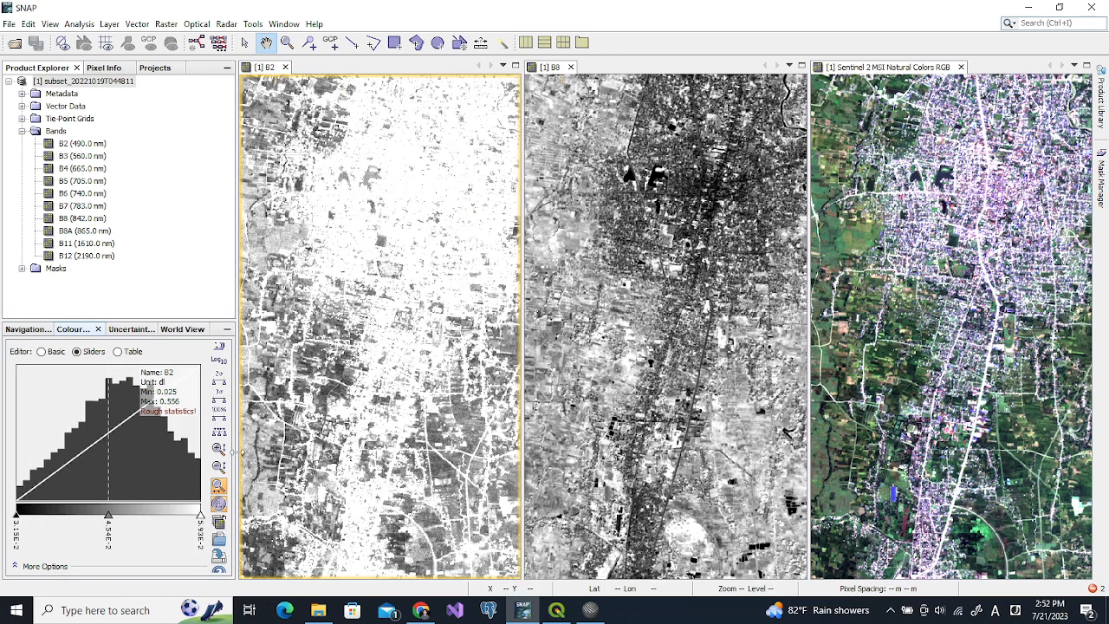
left_click_drag(239, 451, 351, 448)
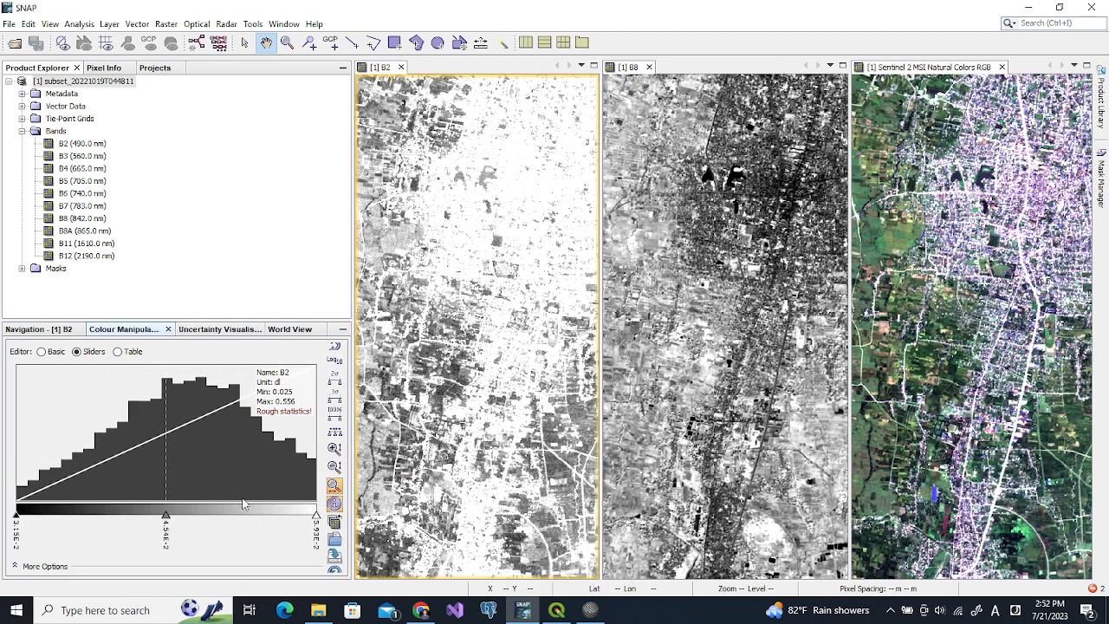
left_click(45, 353)
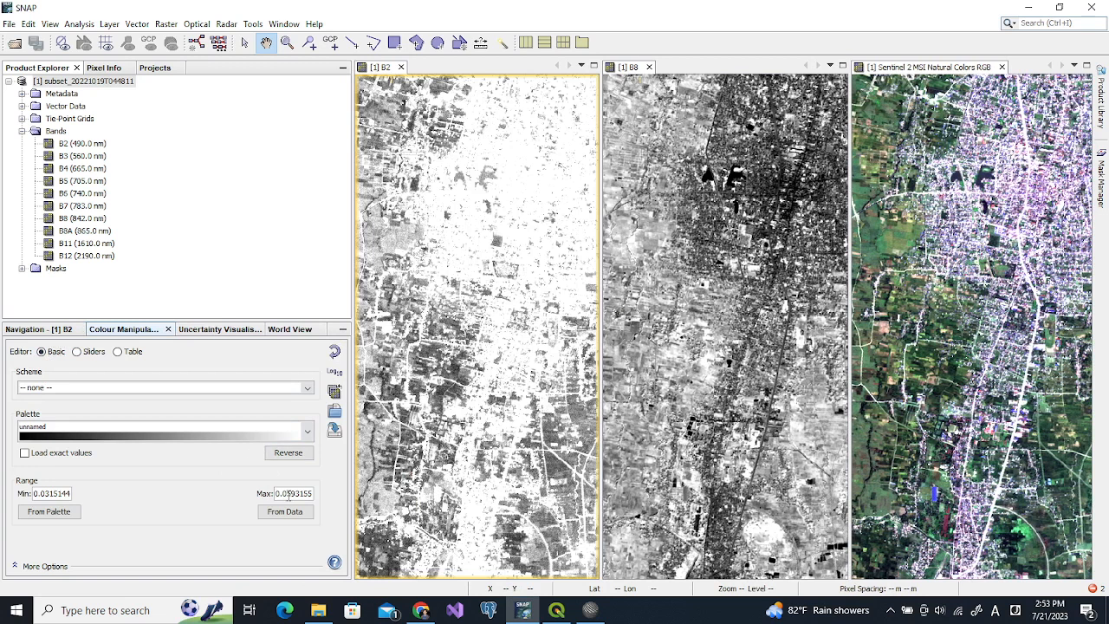
left_click(305, 512)
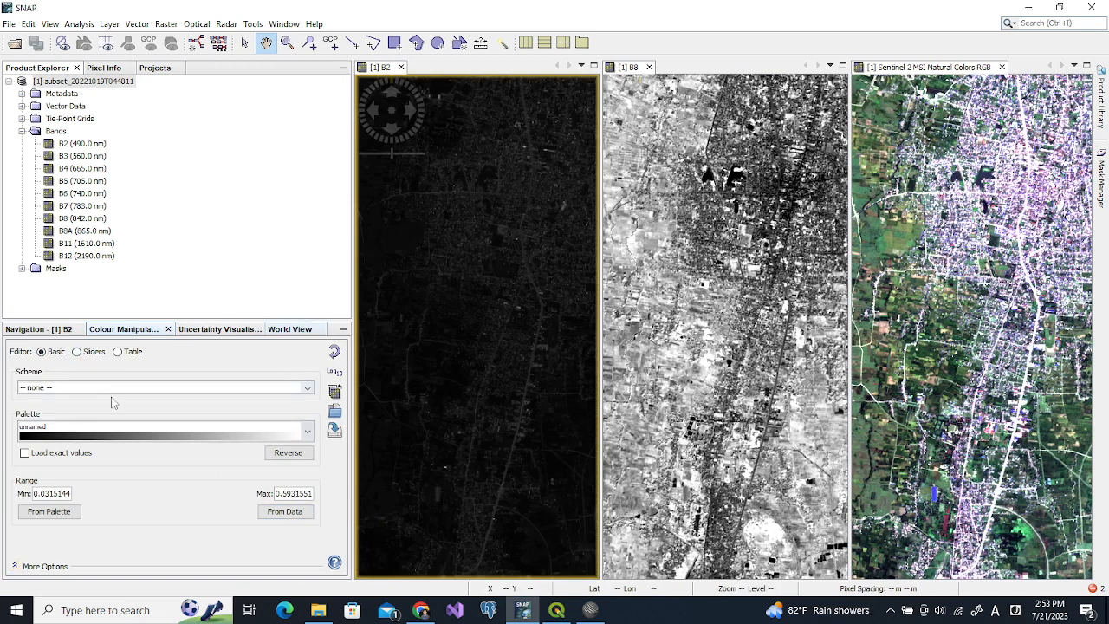
left_click(77, 351)
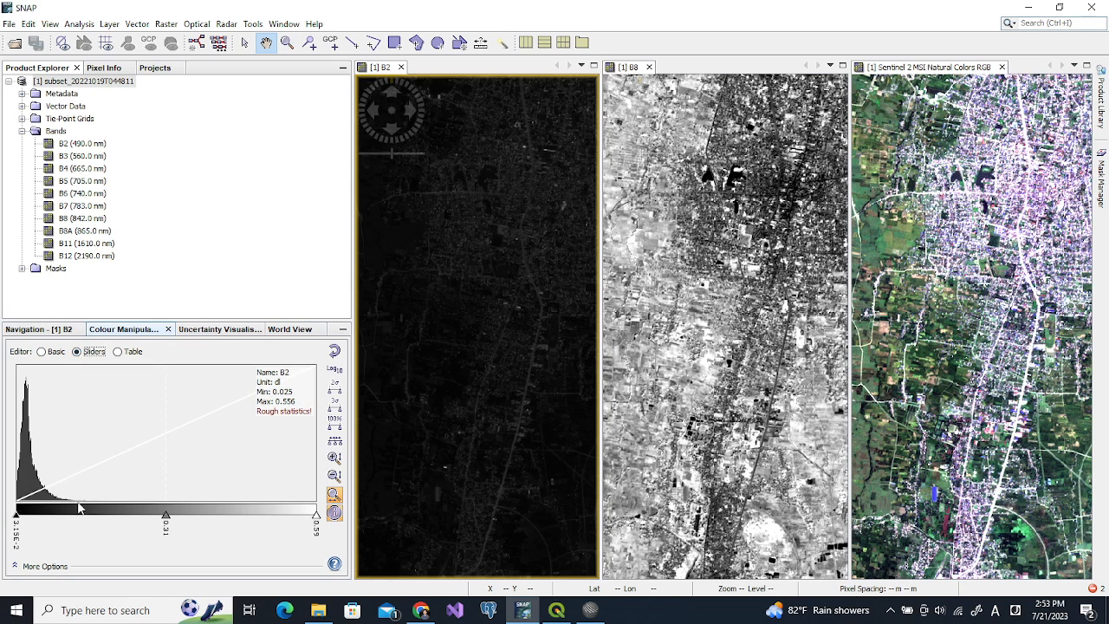
left_click_drag(317, 517, 84, 522)
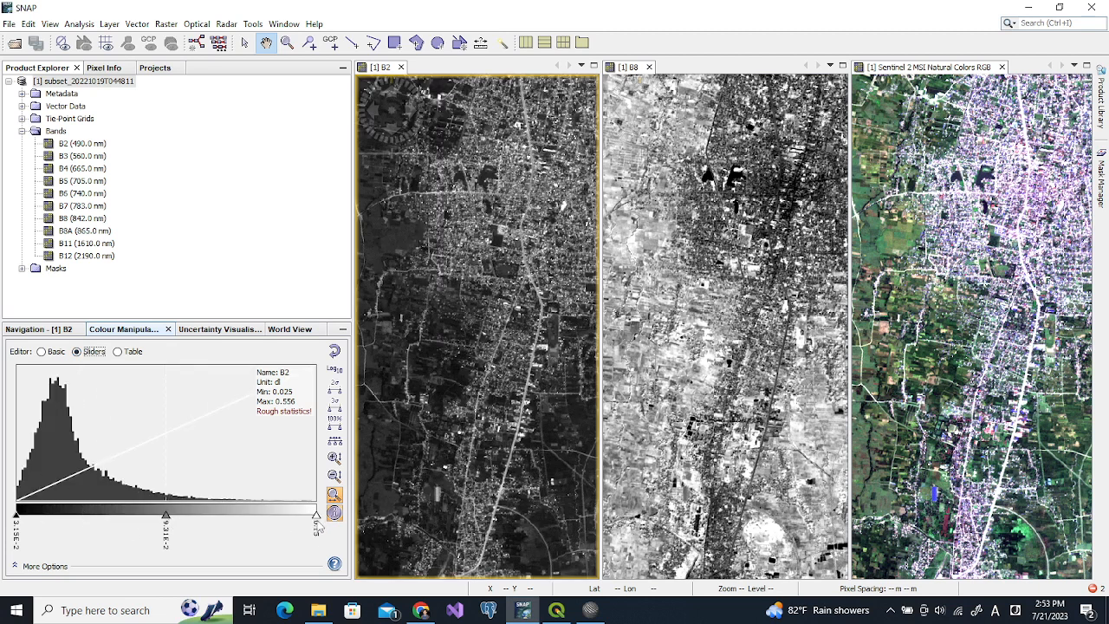
left_click_drag(316, 518, 231, 525)
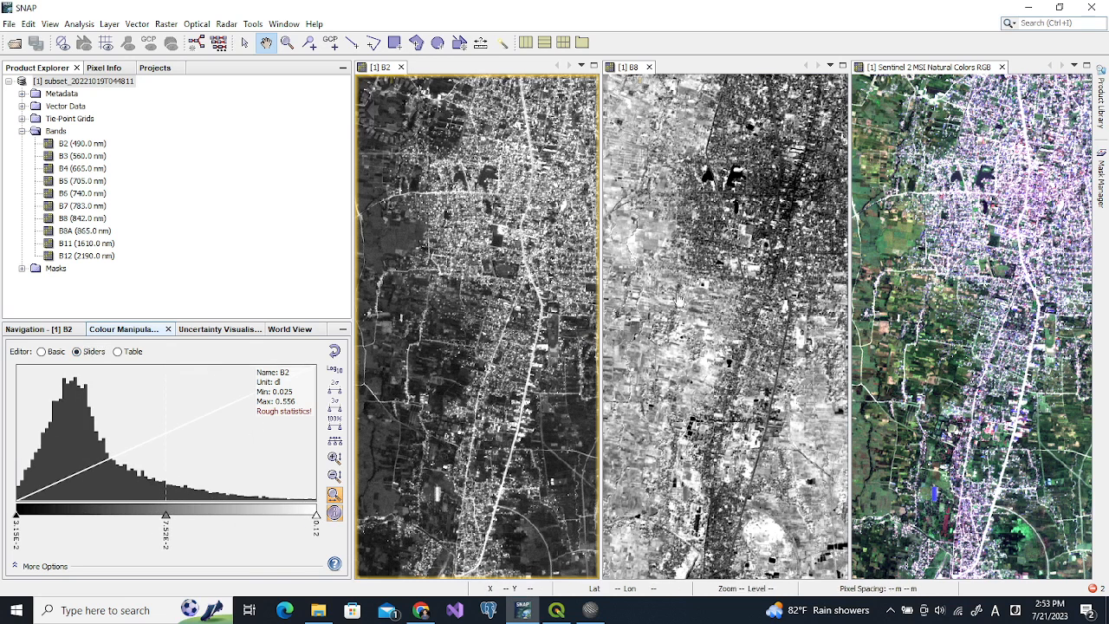
left_click(730, 265)
Set the RGB view's red channel stretch maximum to about 0.17
left_click(932, 269)
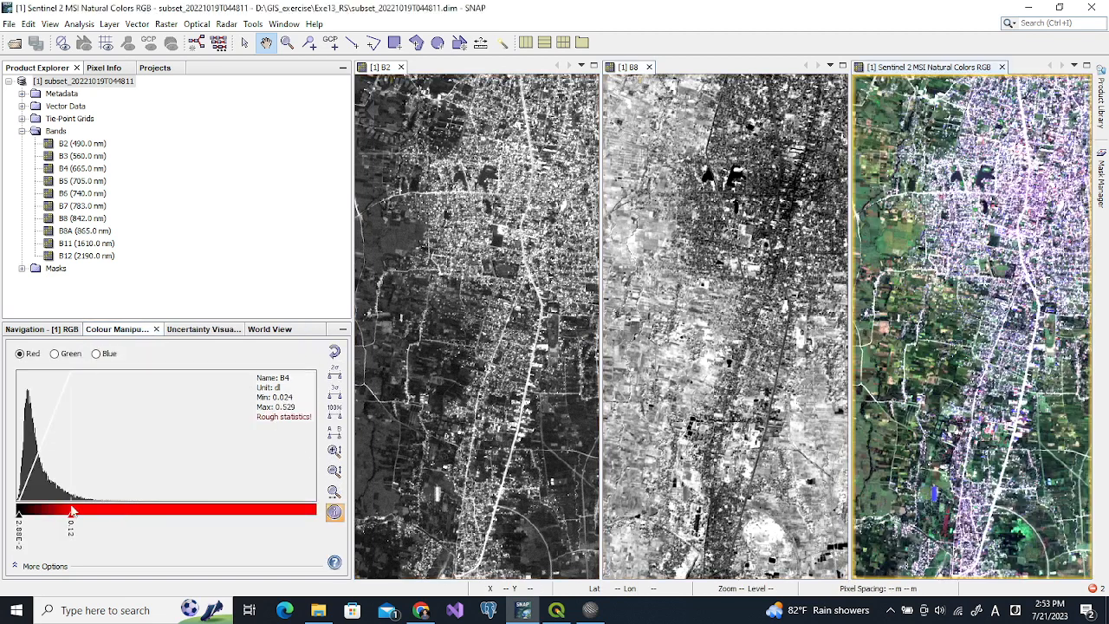
left_click(58, 355)
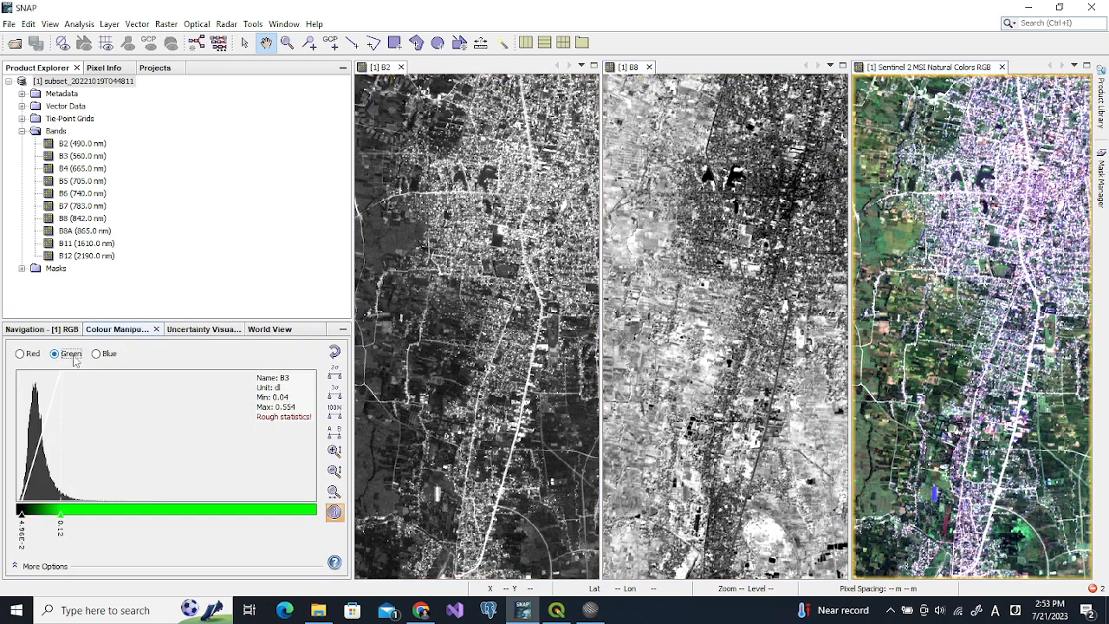
left_click(95, 355)
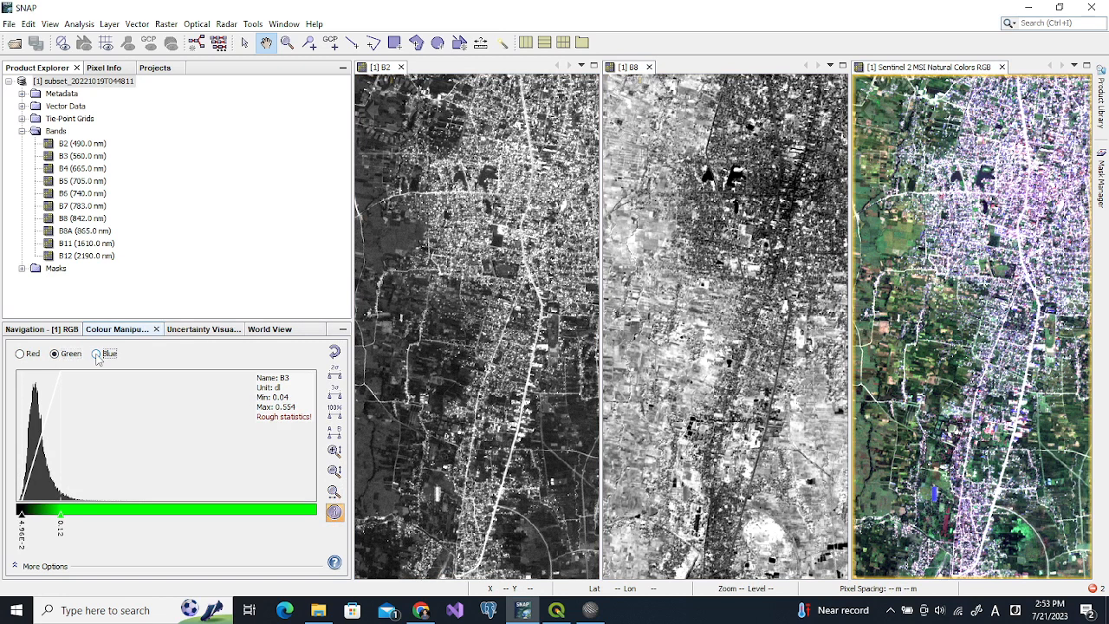
left_click(22, 355)
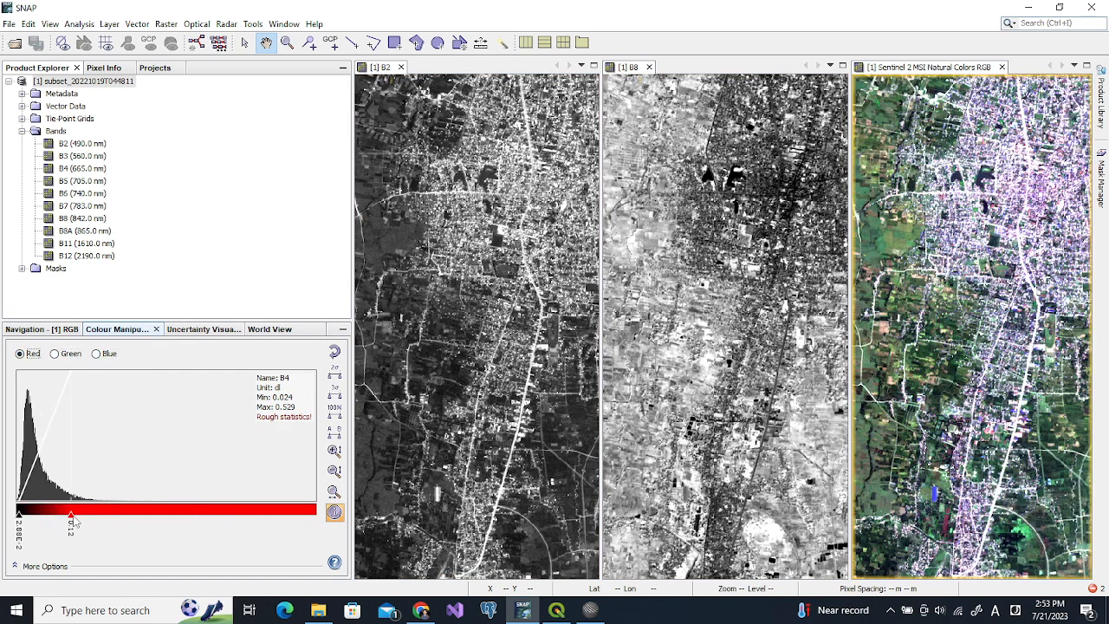
left_click_drag(71, 518, 135, 527)
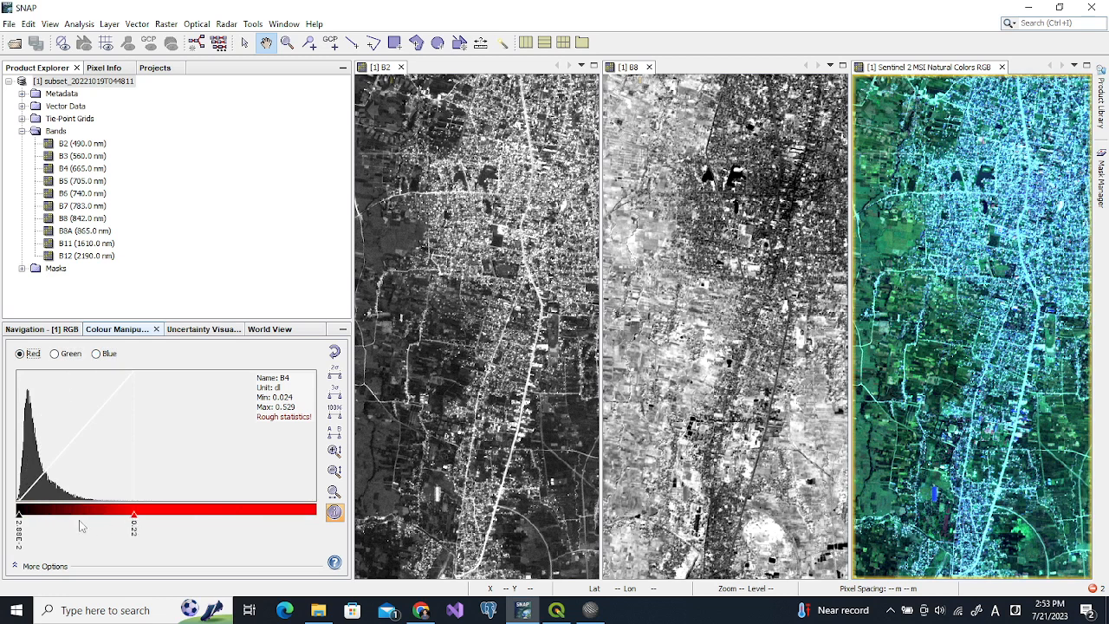
left_click_drag(136, 519, 103, 519)
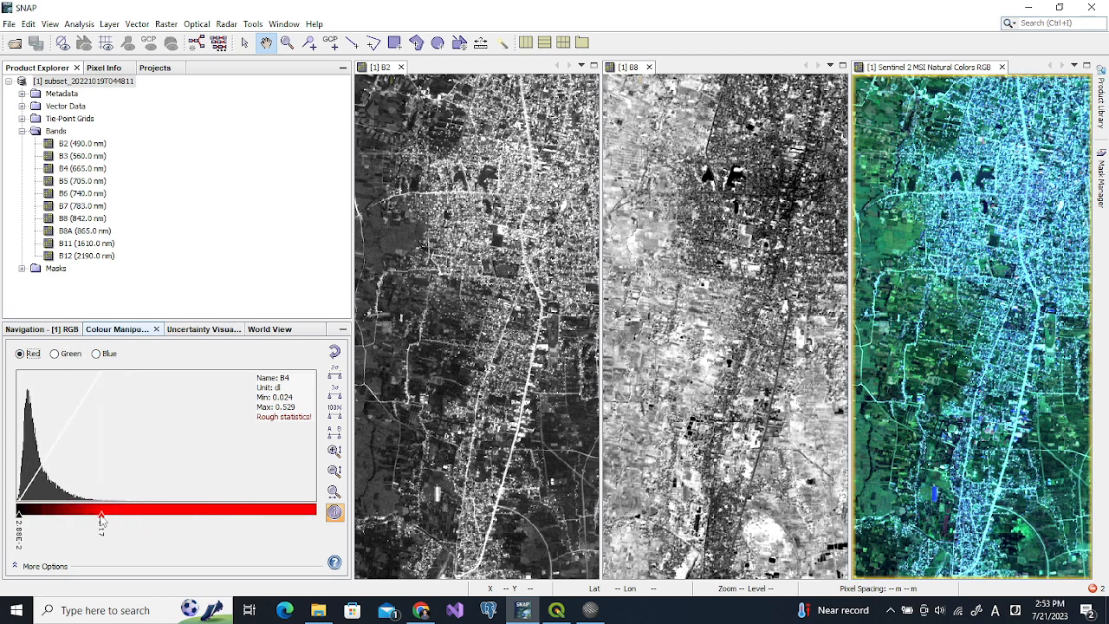
Raise the green channel maximum to about 0.14 and the blue maximum to 0.12
left_click(55, 353)
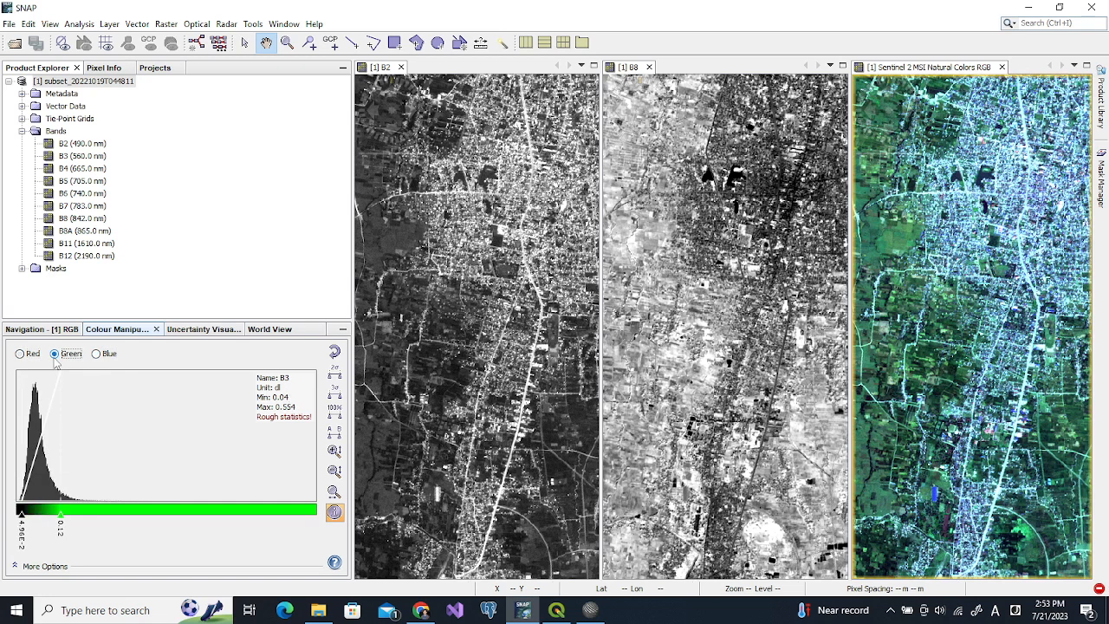
left_click_drag(60, 517, 75, 519)
left_click(100, 357)
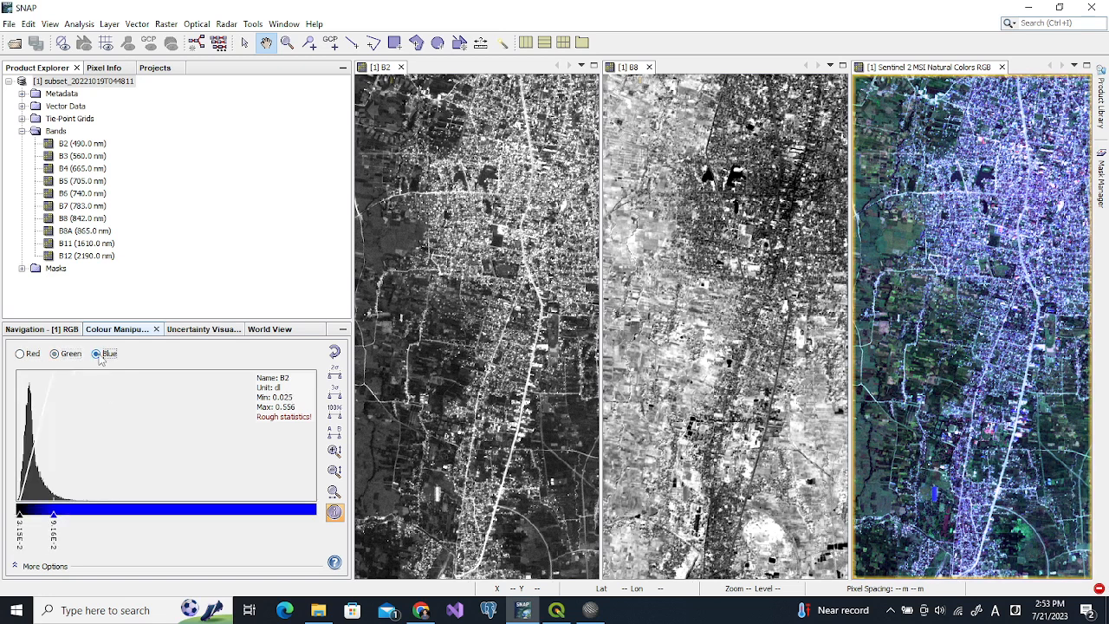
left_click_drag(52, 517, 74, 517)
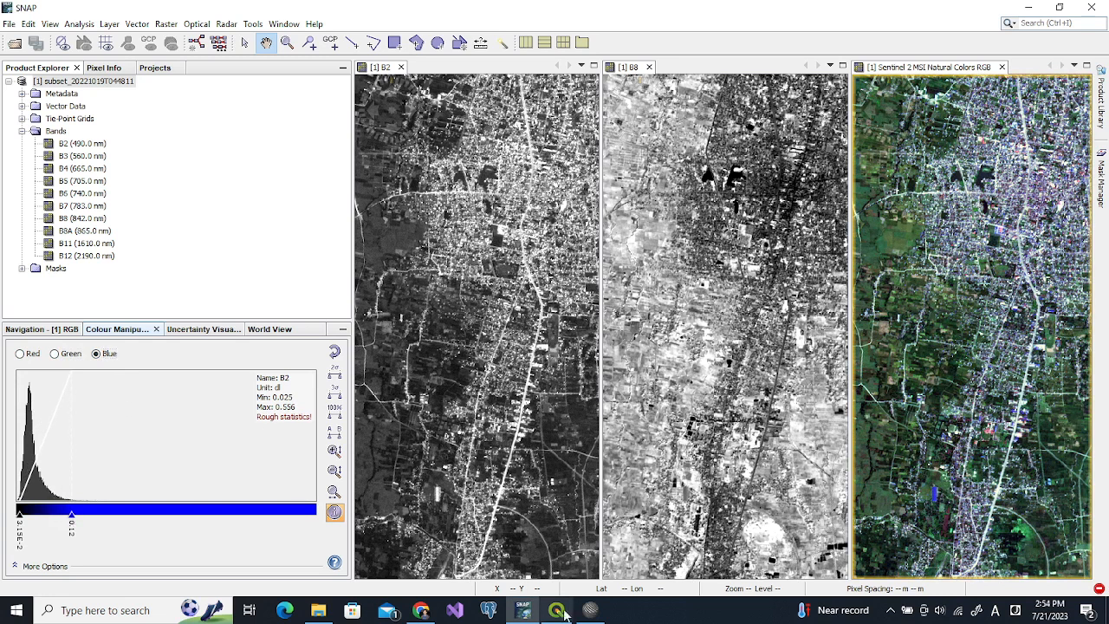
left_click(590, 610)
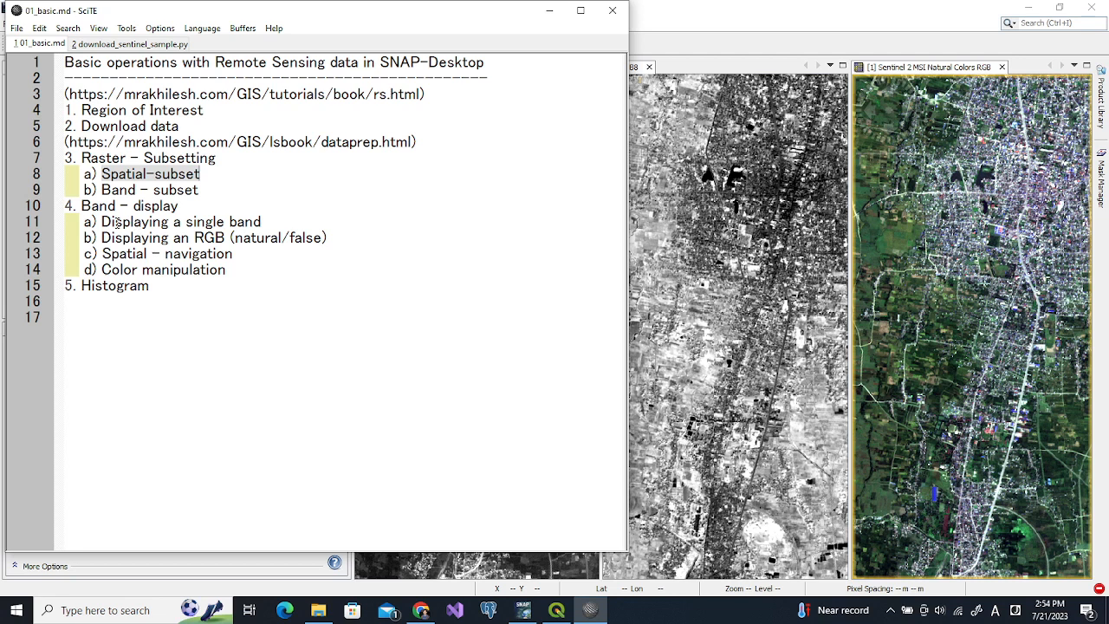
Highlight the Color manipulation and Spatial - navigation outline lines, then return to SNAP
left_click(104, 175)
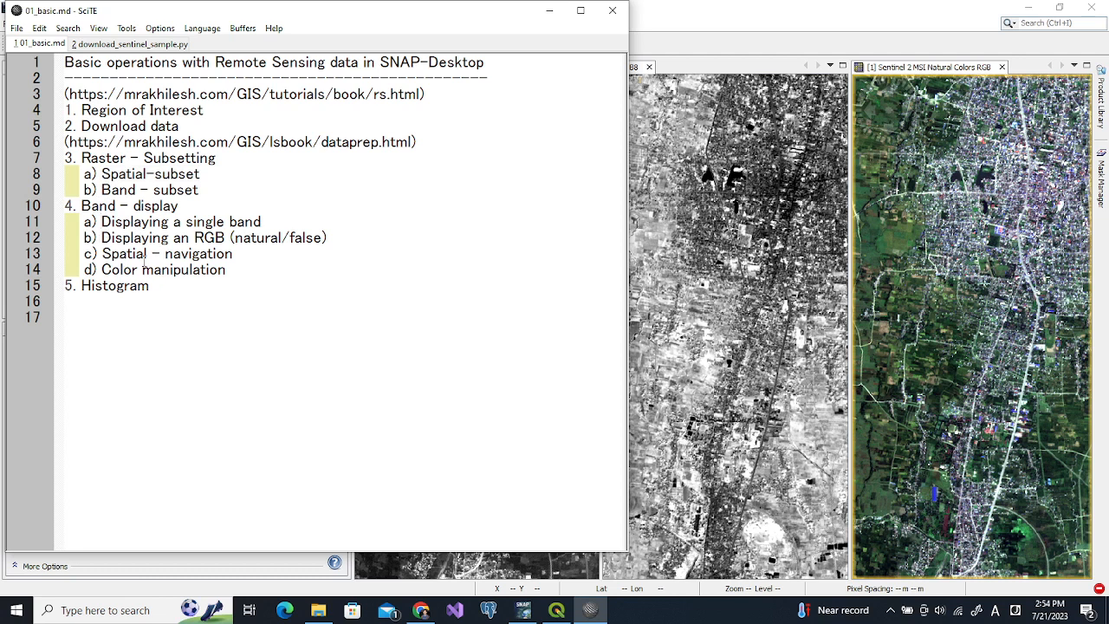
left_click_drag(103, 269, 229, 269)
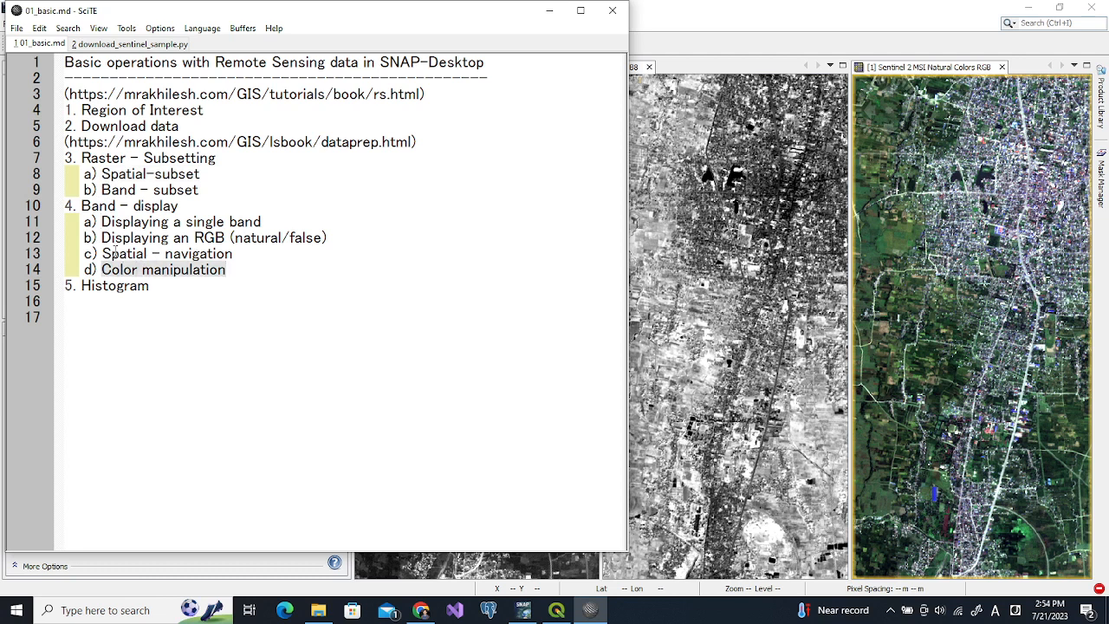
left_click_drag(103, 253, 232, 253)
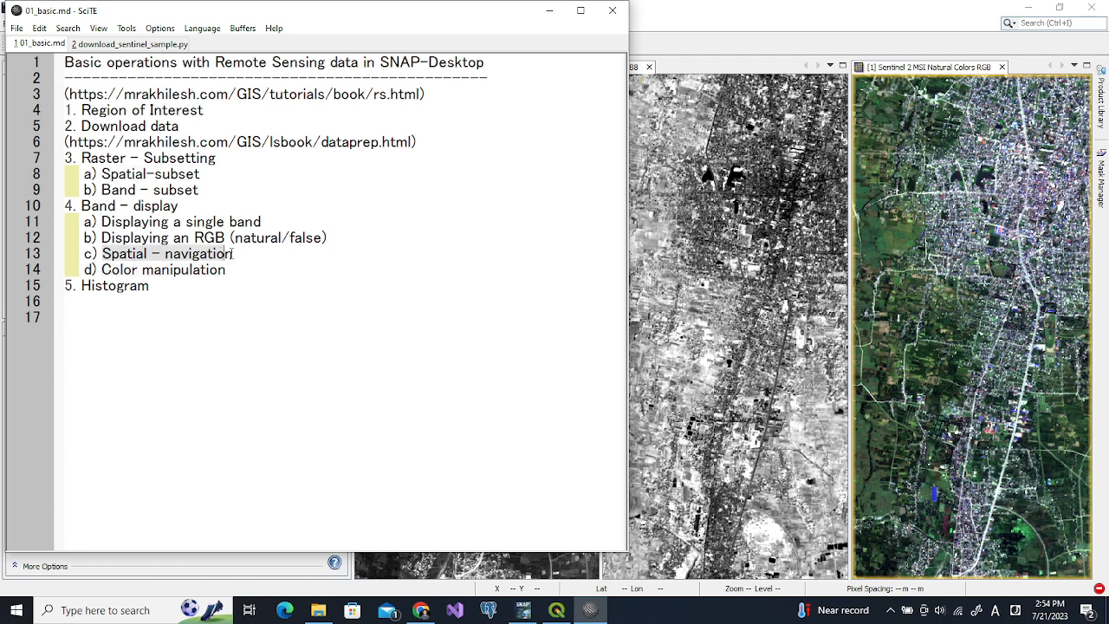
left_click(697, 203)
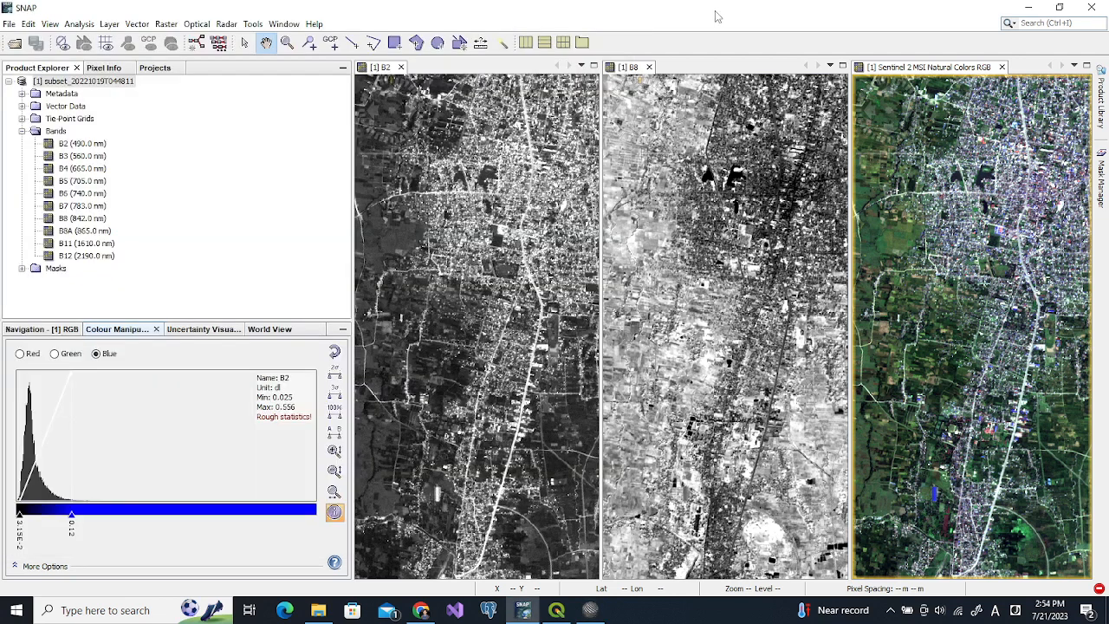
Pan the linked B2, B8 and RGB views and zoom them in from the B2 view
left_click_drag(702, 206, 677, 405)
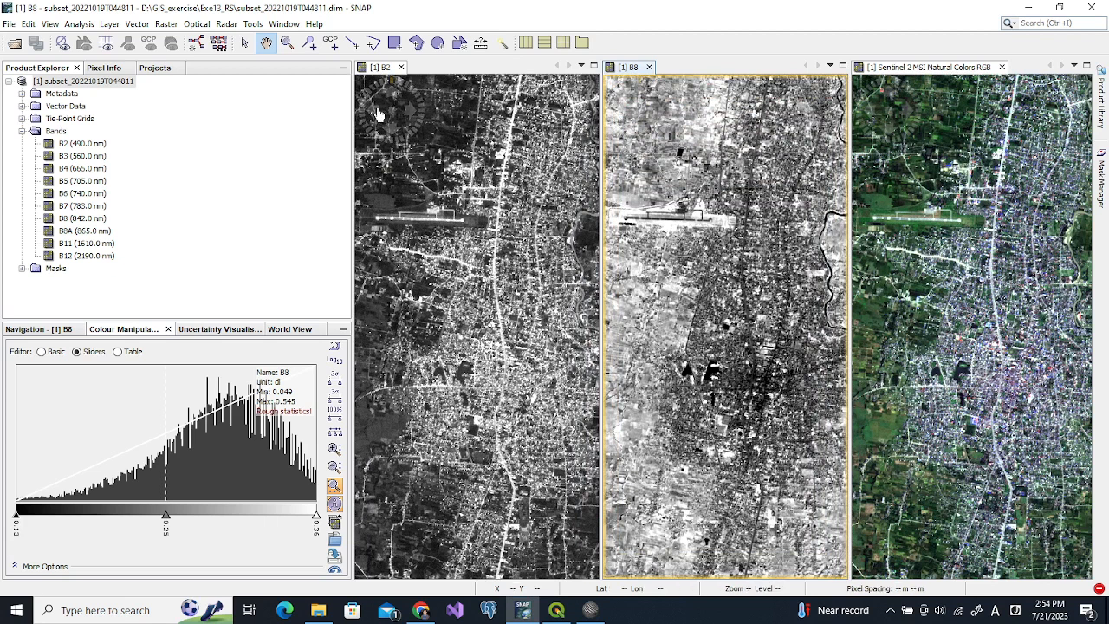
mouse_move(396, 118)
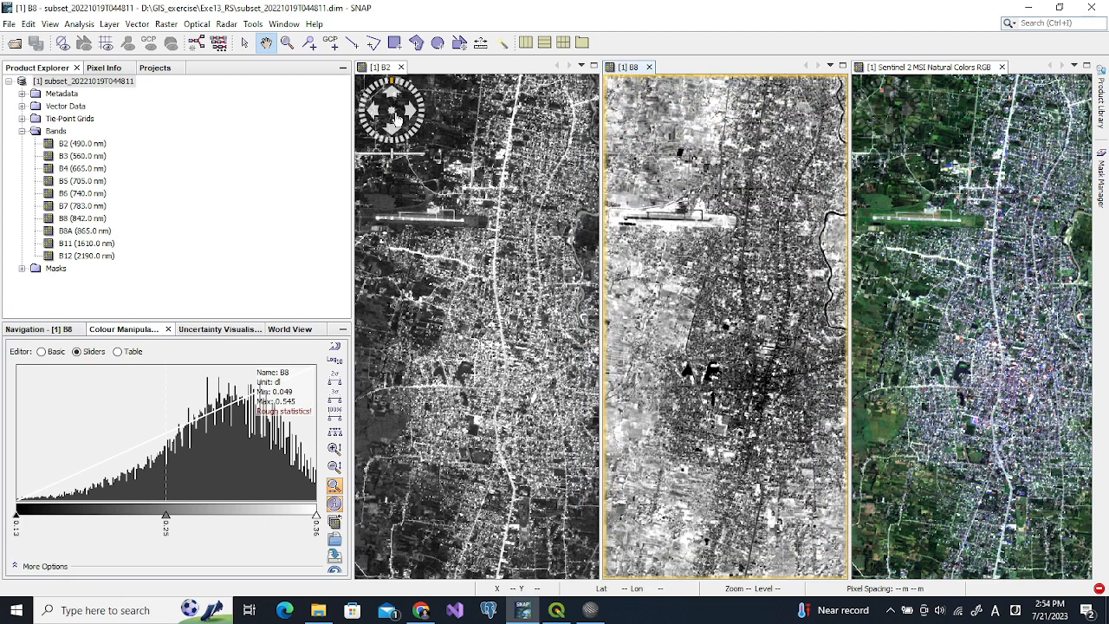
left_click(414, 113)
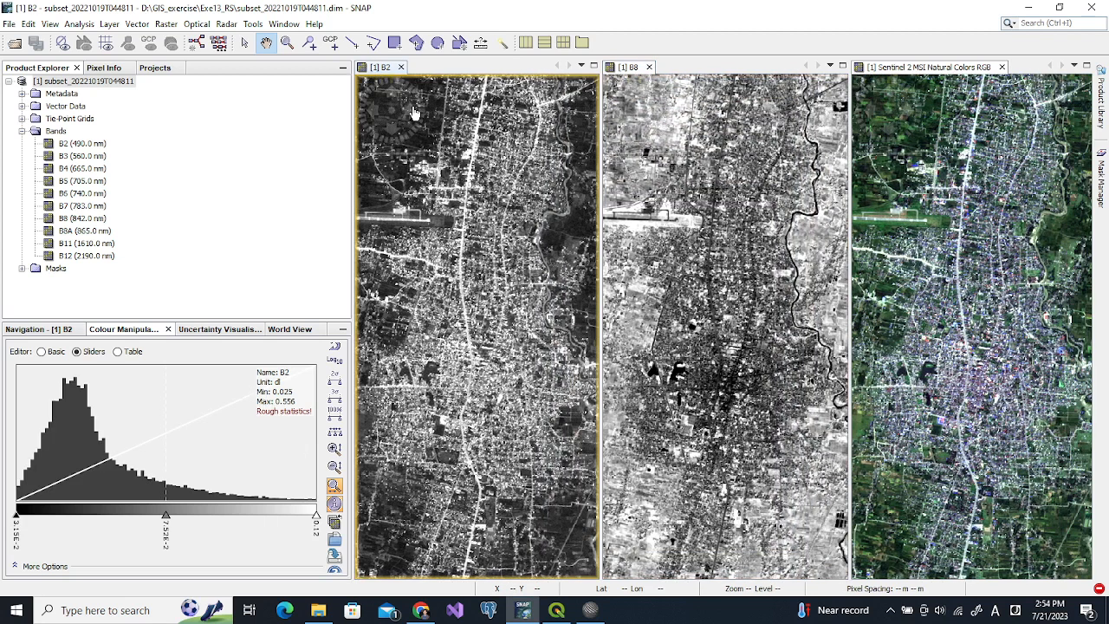
left_click_drag(374, 110, 374, 111)
left_click_drag(394, 158, 400, 164)
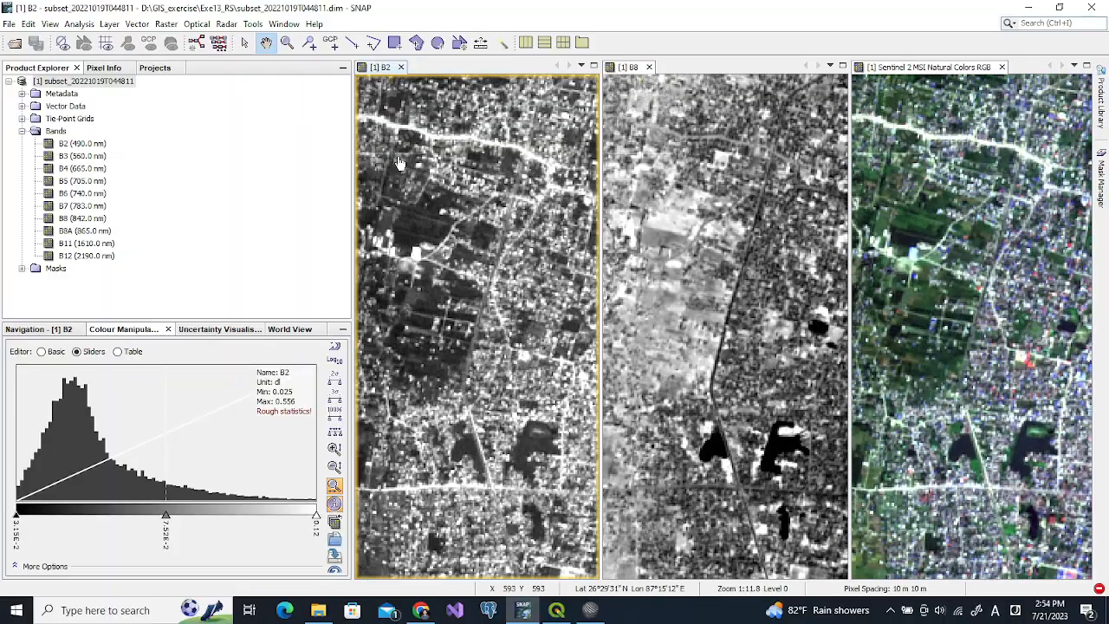
Drag the Navigation overview's viewport south to bring the synced views onto the river-crossed farmland
left_click(39, 329)
left_click_drag(156, 422, 172, 396)
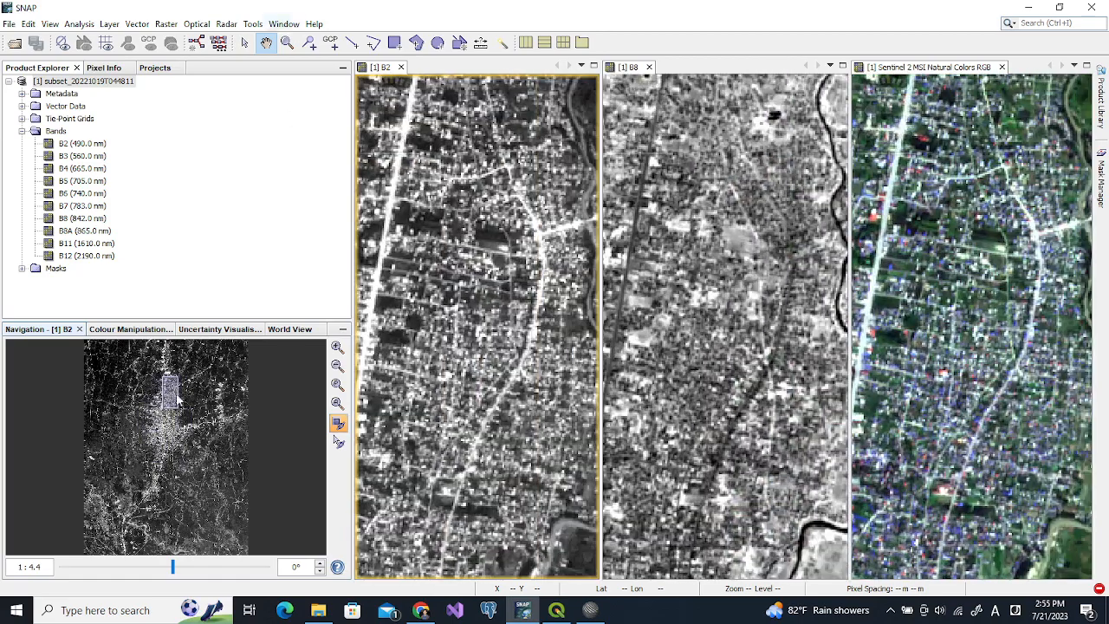
left_click_drag(174, 391, 173, 443)
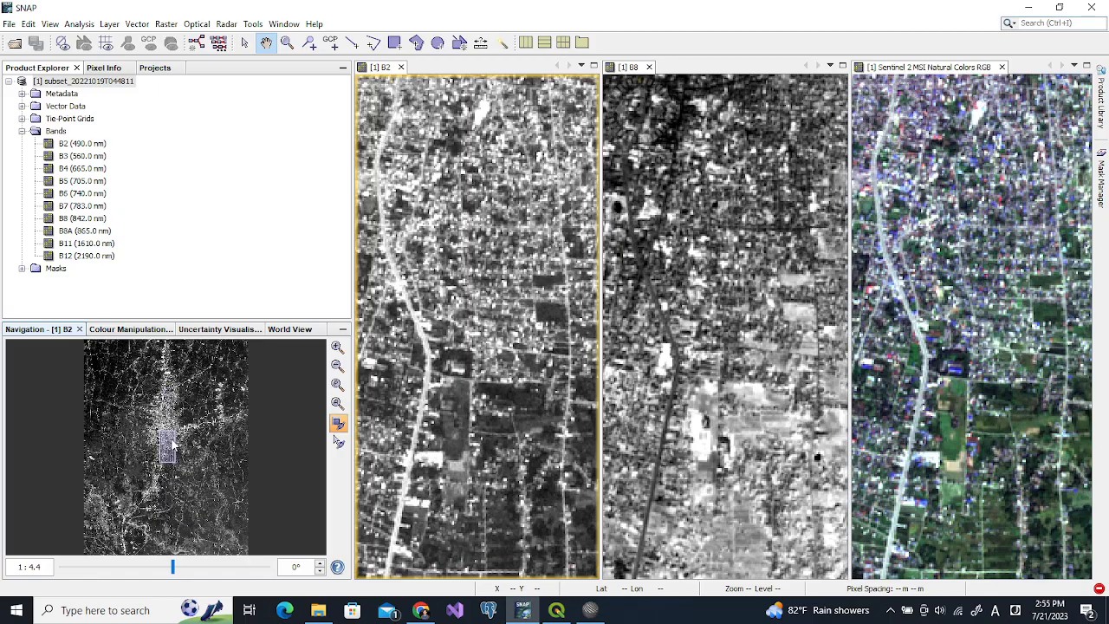